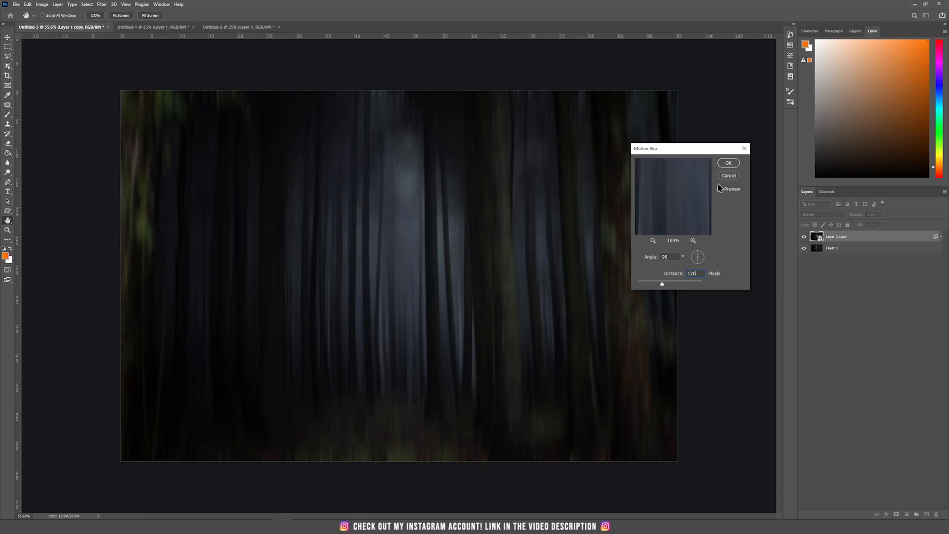
Step: Apply the motion blur with angle 90° and distance 120 pixels, then add a layer mask to Layer 1 copy
click(734, 167)
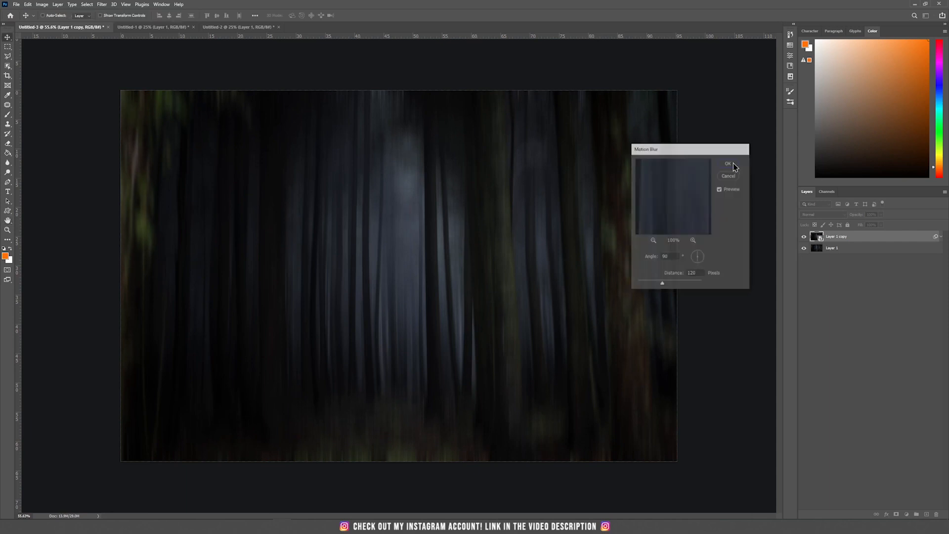
scroll(475, 258, down, 2)
key(b)
scroll(243, 429, up, 3)
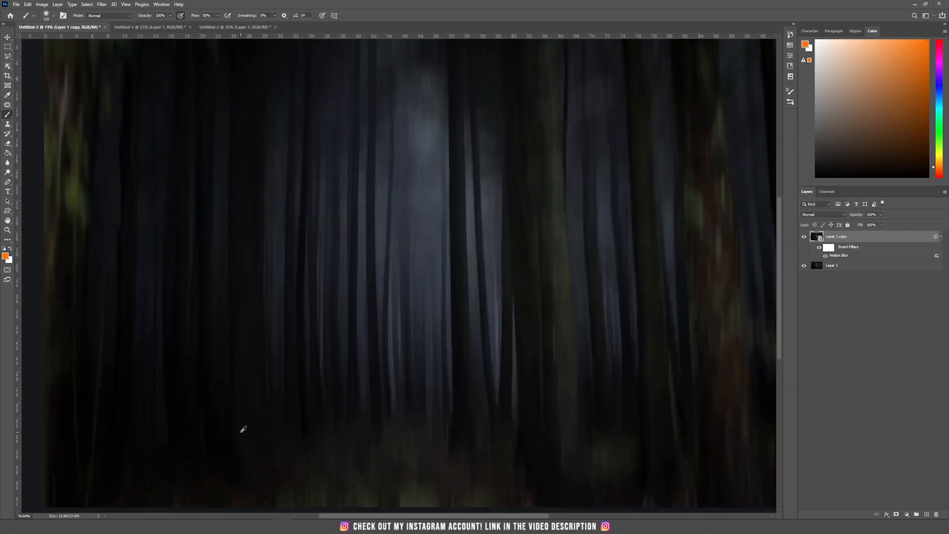
drag(342, 400, 419, 273)
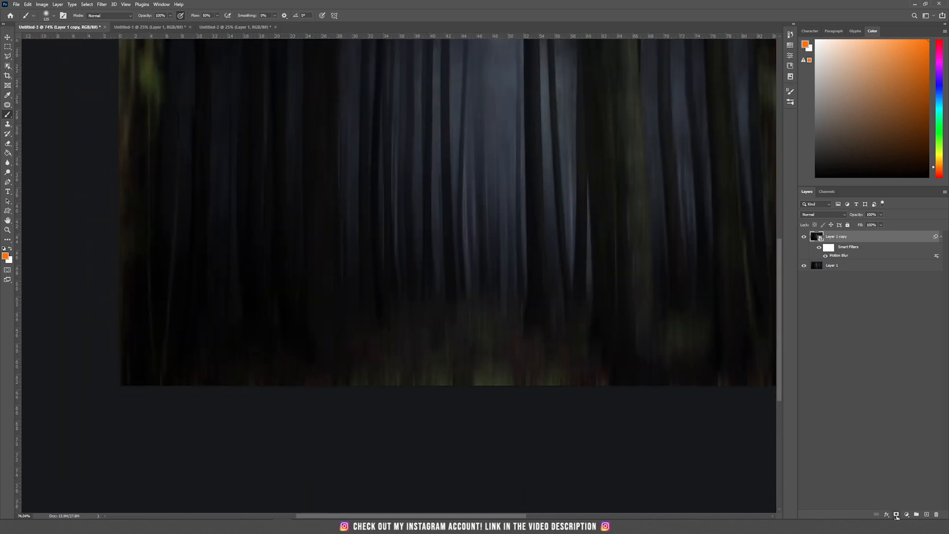
click(896, 514)
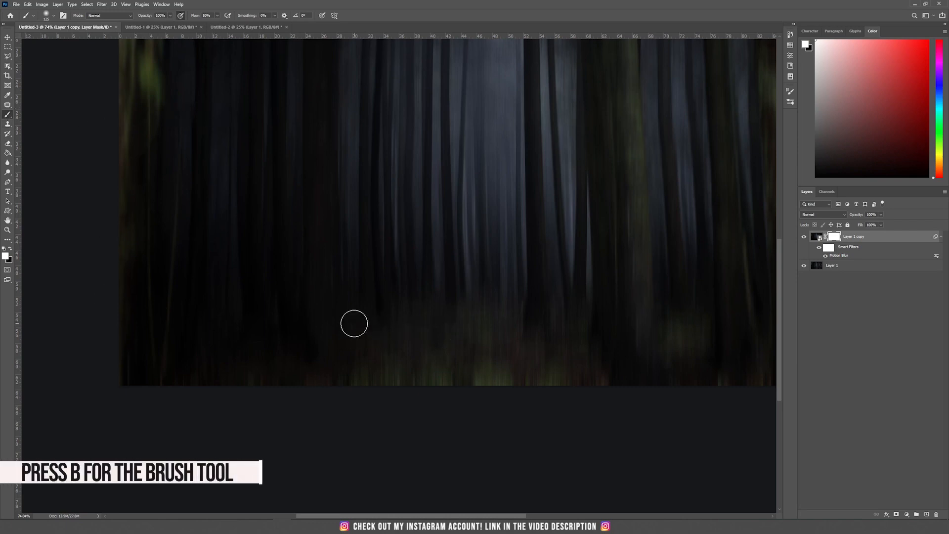
Step: Paint black on the Layer 1 copy mask with an enlarged brush to reveal the sharp forest floor
key(bracketright)
key(bracketright)
key(bracketright)
click(10, 249)
mouse_move(145, 352)
mouse_down()
mouse_move(131, 377)
mouse_move(185, 383)
mouse_move(185, 394)
mouse_move(203, 385)
mouse_move(201, 371)
mouse_move(198, 382)
mouse_move(226, 387)
mouse_move(273, 340)
mouse_move(286, 391)
mouse_move(301, 393)
mouse_move(341, 351)
mouse_move(347, 392)
mouse_move(361, 397)
mouse_move(413, 344)
mouse_move(479, 371)
mouse_up()
scroll(498, 248, up, 3)
scroll(388, 312, left, 6)
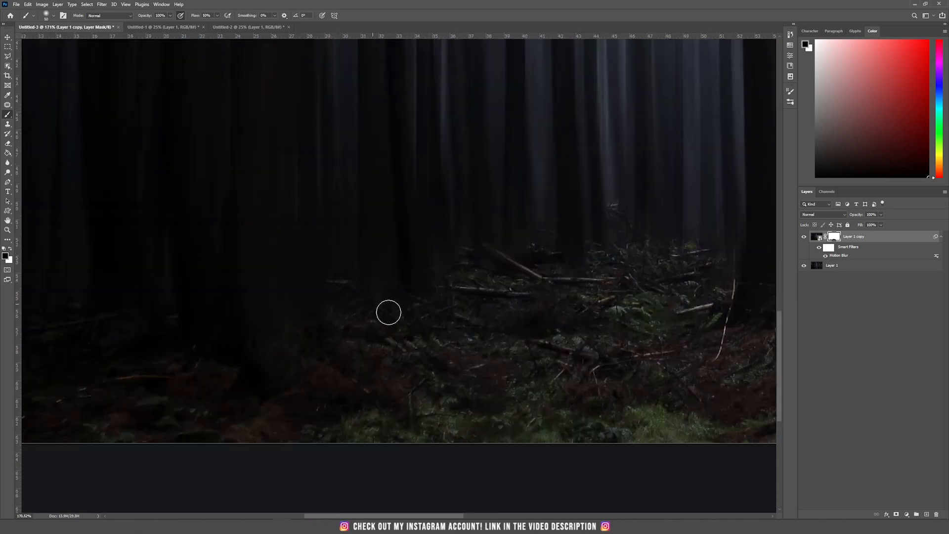
Step: Lower the brush flow to 3% and softly blend the mask between the blurred trees and the sharp ground
scroll(582, 341, right, 15)
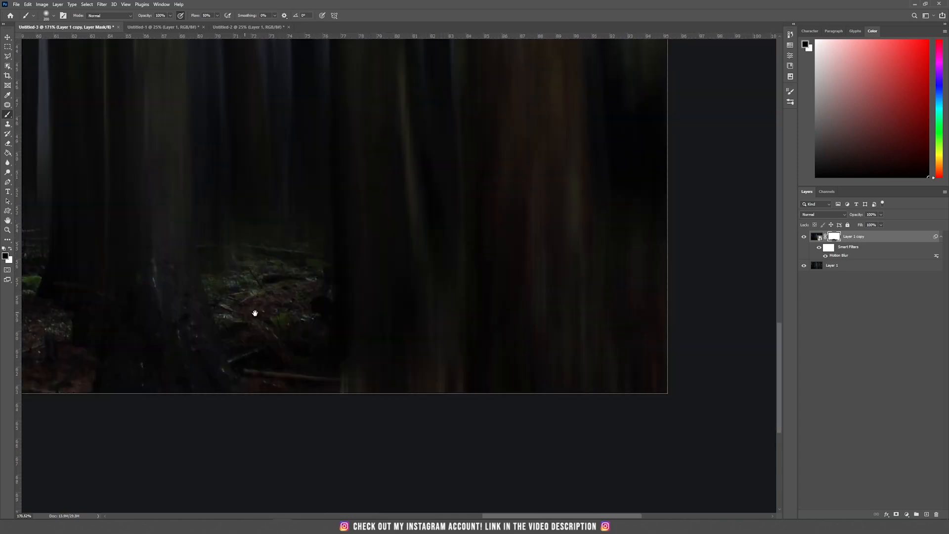
drag(217, 15, 202, 27)
drag(212, 223, 613, 236)
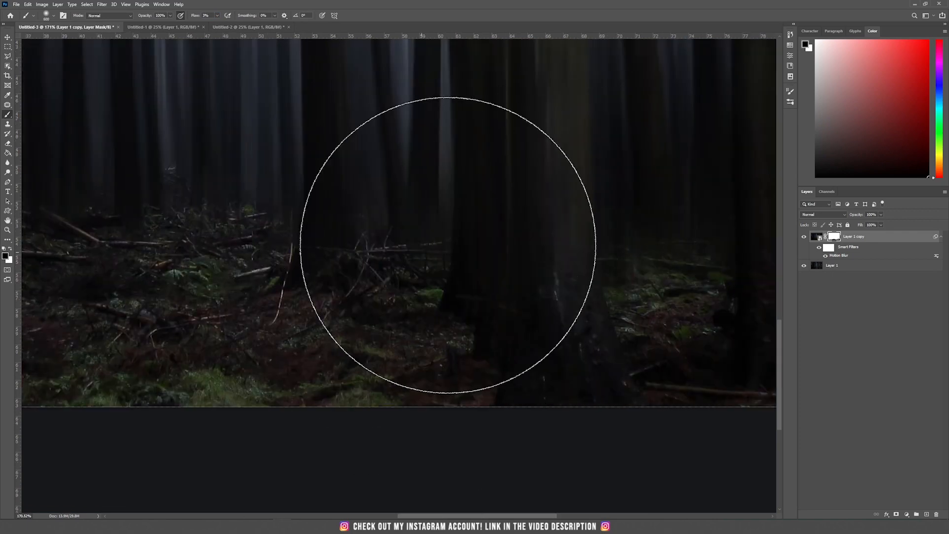
drag(207, 247, 628, 277)
scroll(386, 312, down, 6)
key(v)
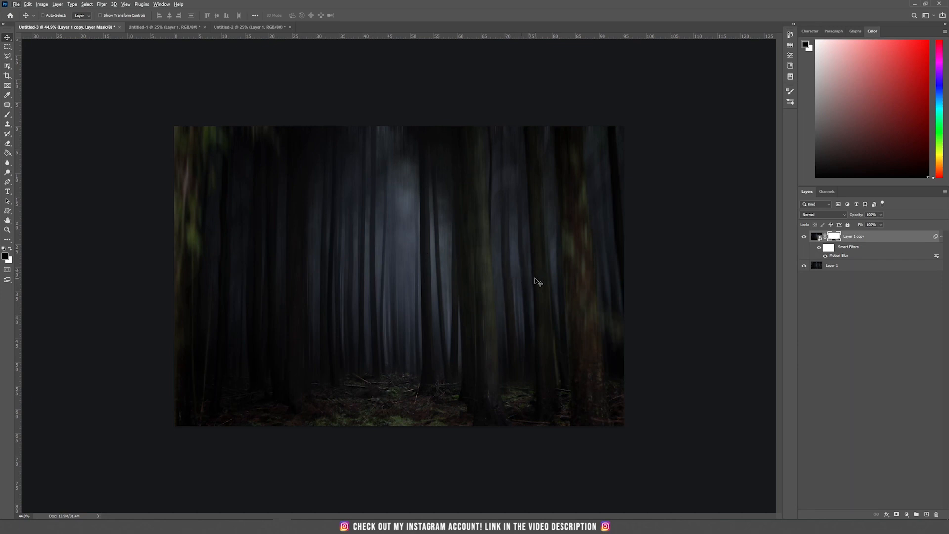
Step: Stamp all visible layers into one new merged layer on top, keeping it aligned with the original image
key(ctrl+alt+shift+e)
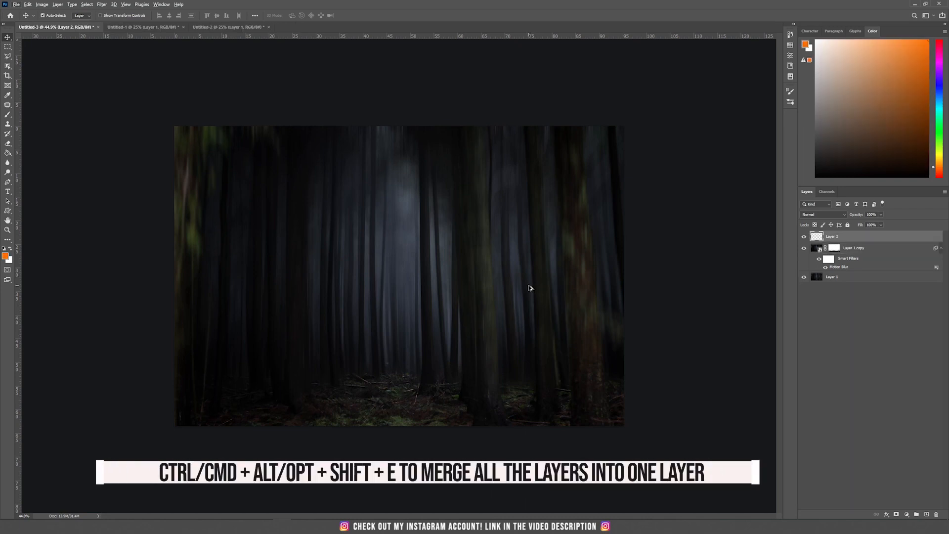
drag(482, 236, 542, 213)
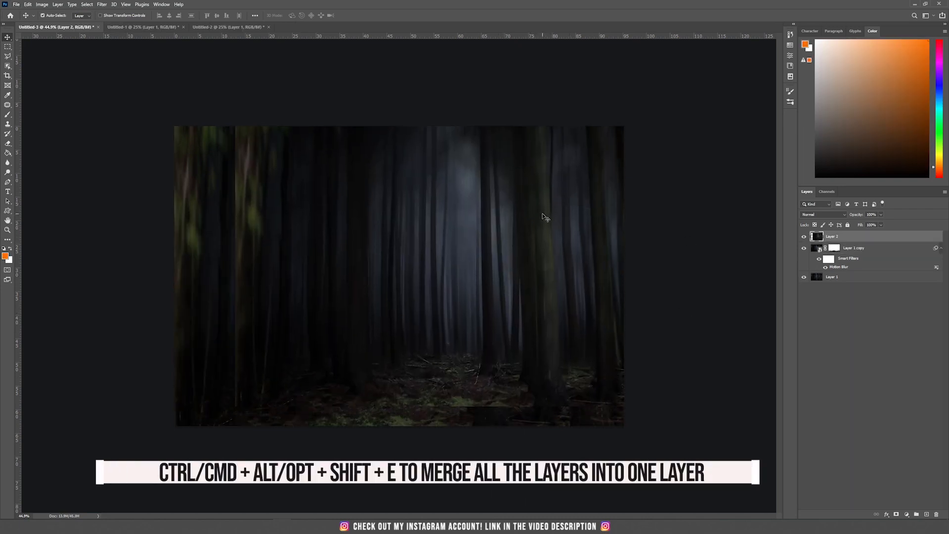
key(ctrl+z)
scroll(494, 234, down, 5)
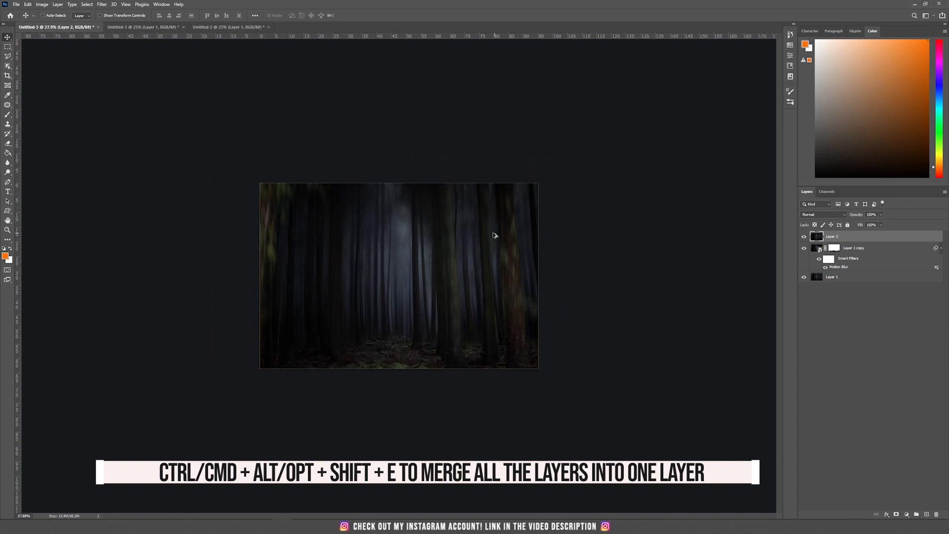
Step: Crop the canvas to a 4:4 square ratio spanning the full image width, with the added empty space above the forest
key(b)
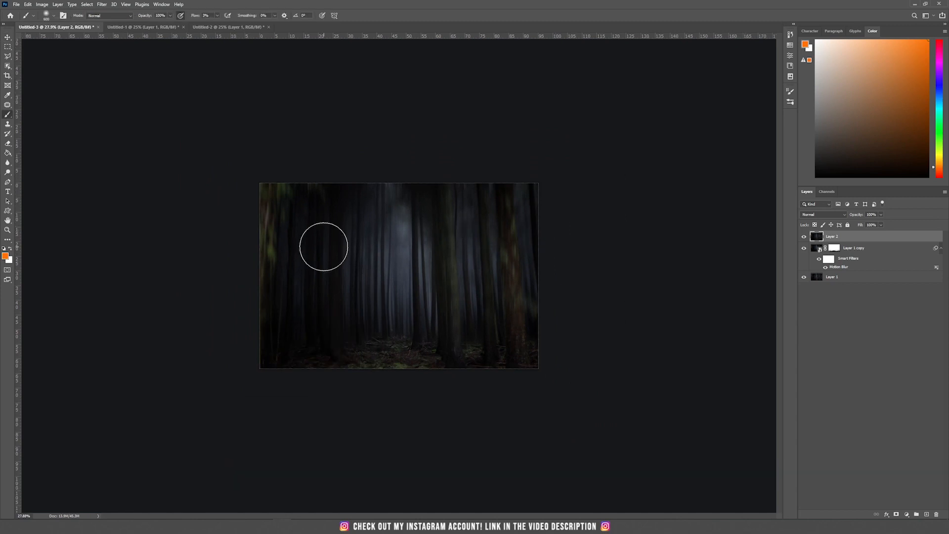
key(c)
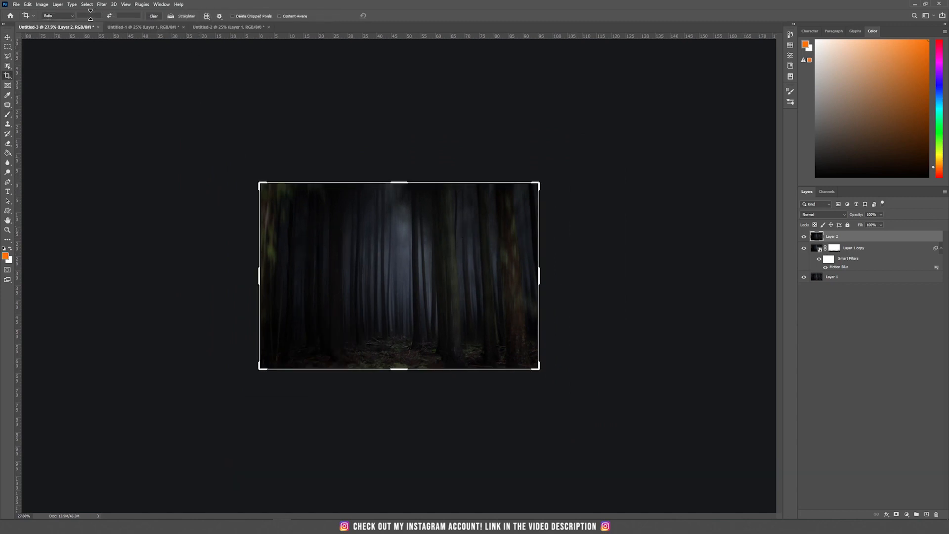
text(4)
key(Tab)
text(4)
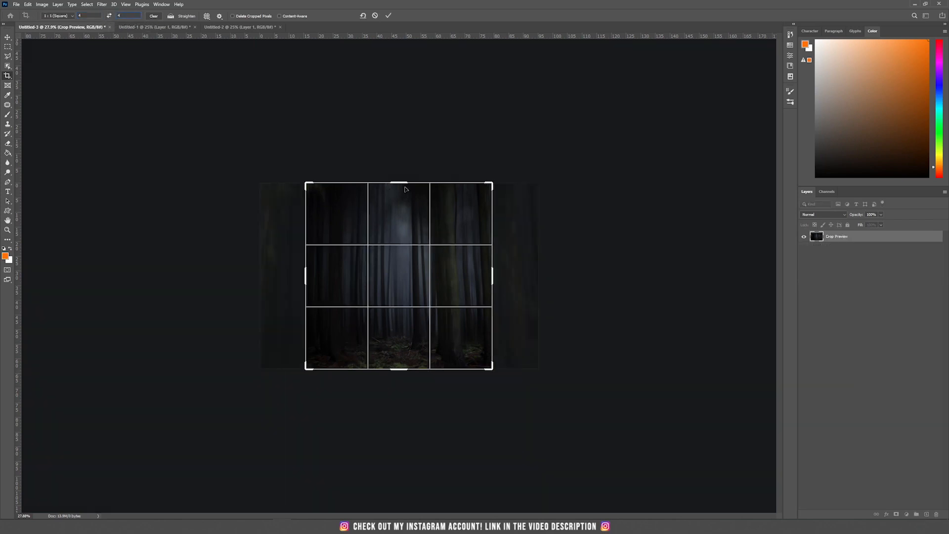
drag(495, 277, 539, 277)
drag(475, 289, 476, 336)
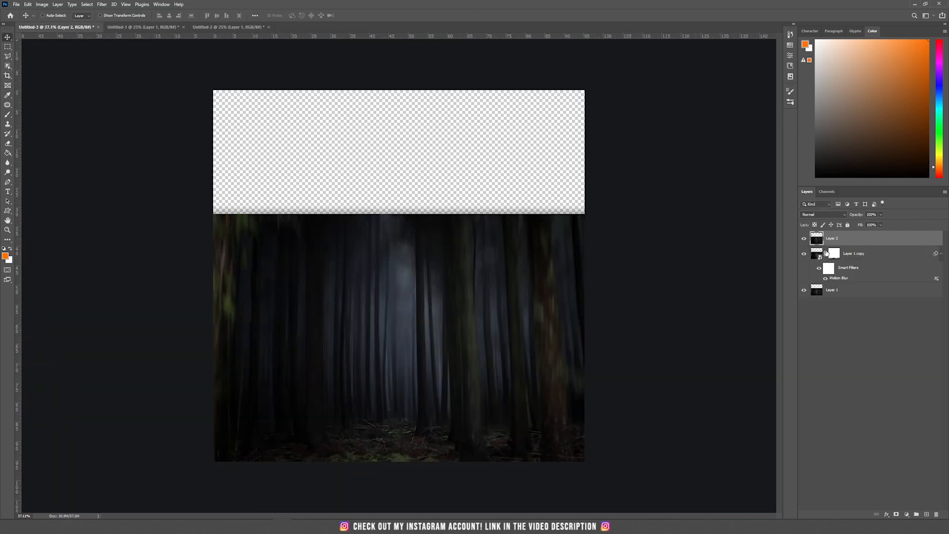
Step: Rename the merged top layer as background
double_click(831, 239)
text(background)
key(Return)
Step: Select the upper part of the forest across its full width and stretch it upward to fill the empty canvas
key(m)
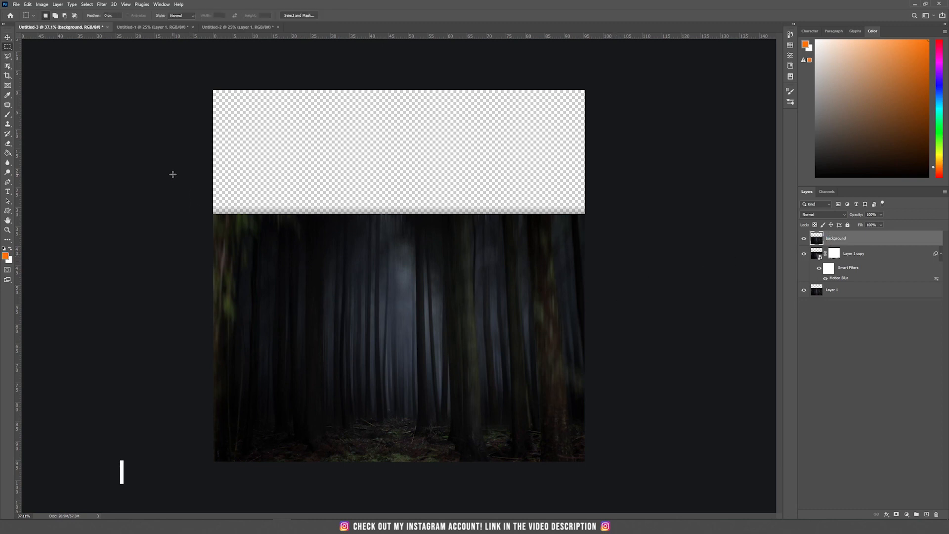
drag(153, 186, 623, 325)
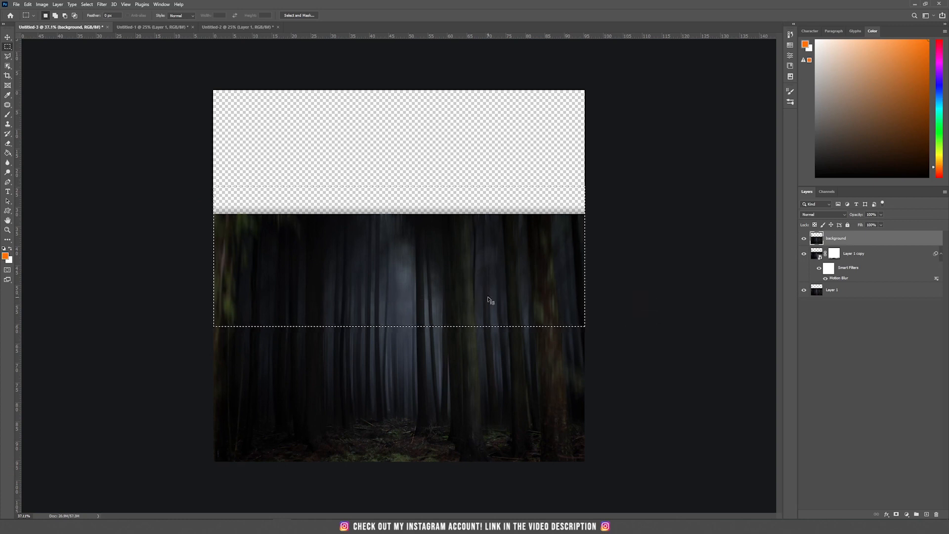
key(ctrl+t)
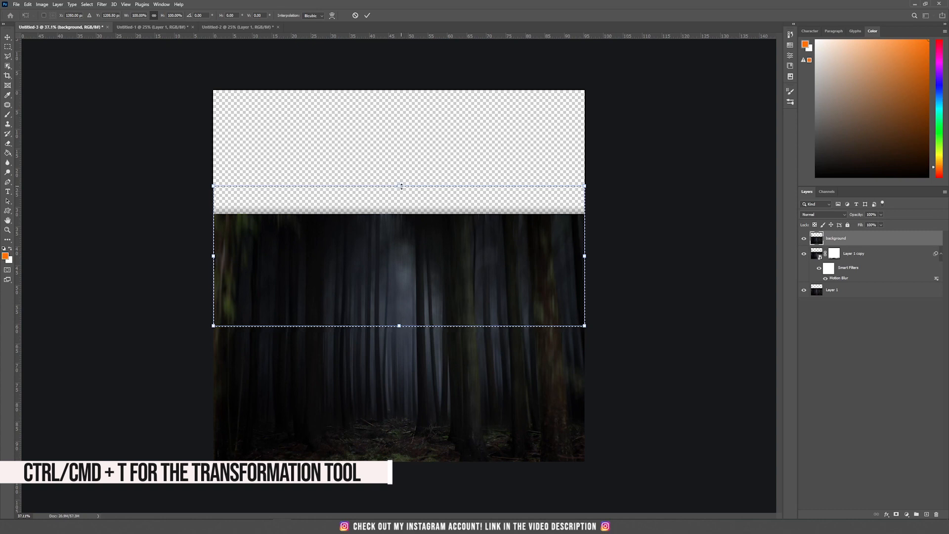
drag(401, 186, 421, 31)
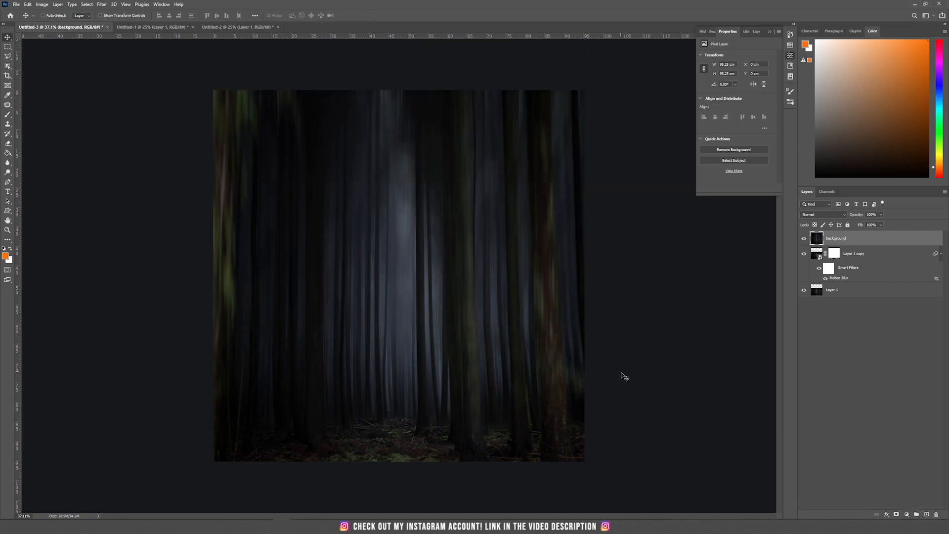
Step: Add a Selective Color adjustment with Neutrals set to Cyan +7, Magenta +4, Yellow +7 and Black -2
click(907, 515)
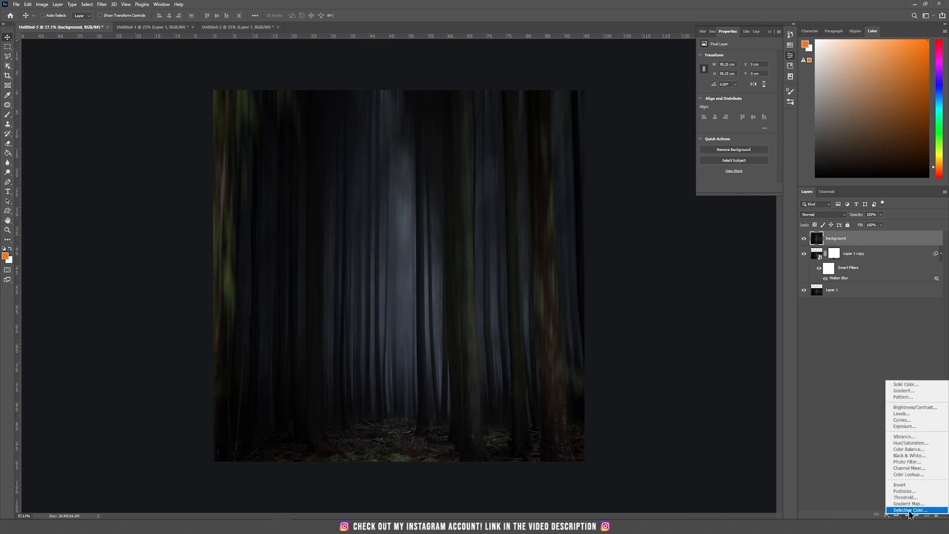
click(909, 509)
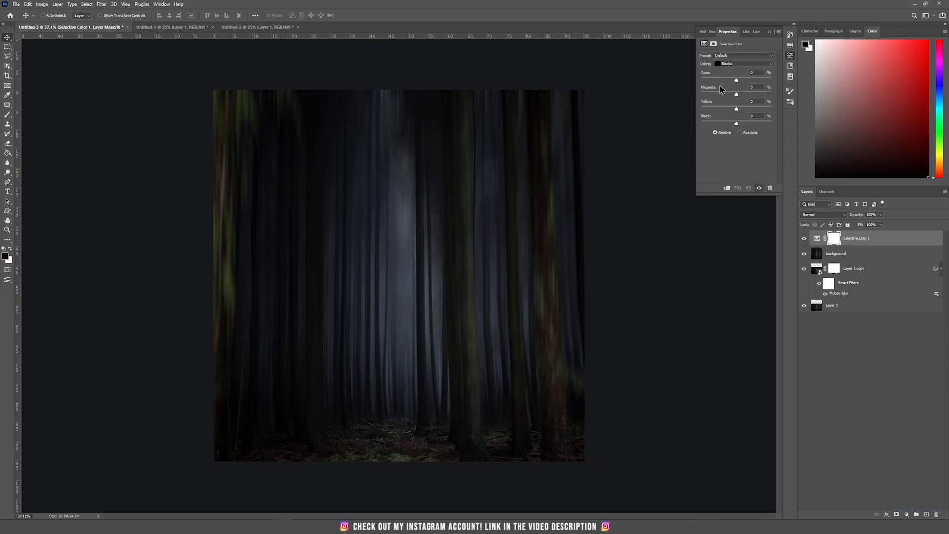
click(742, 64)
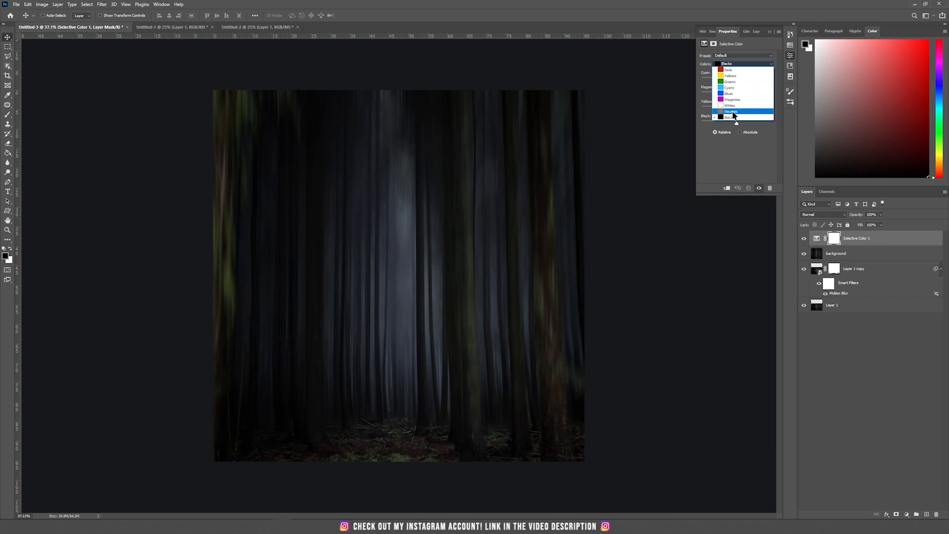
click(731, 111)
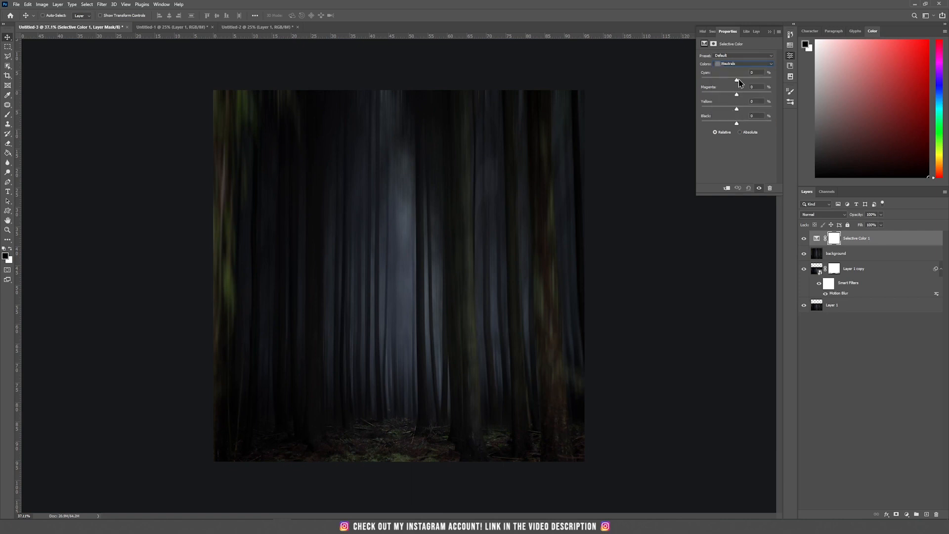
drag(737, 94, 739, 94)
Step: Add a Curves adjustment and brighten the image by raising the middle of the RGB curve from input 96 to about 133
click(907, 515)
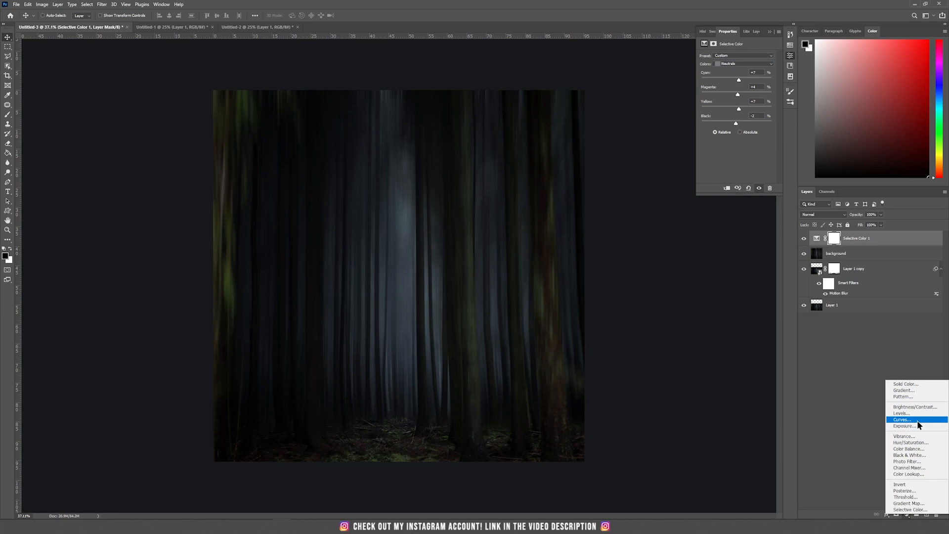
click(918, 420)
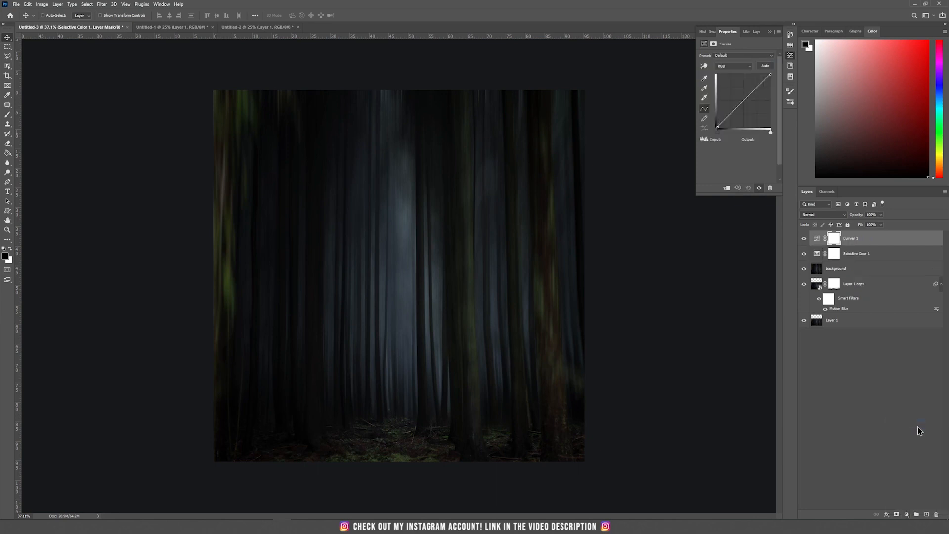
click(742, 102)
drag(742, 102, 737, 100)
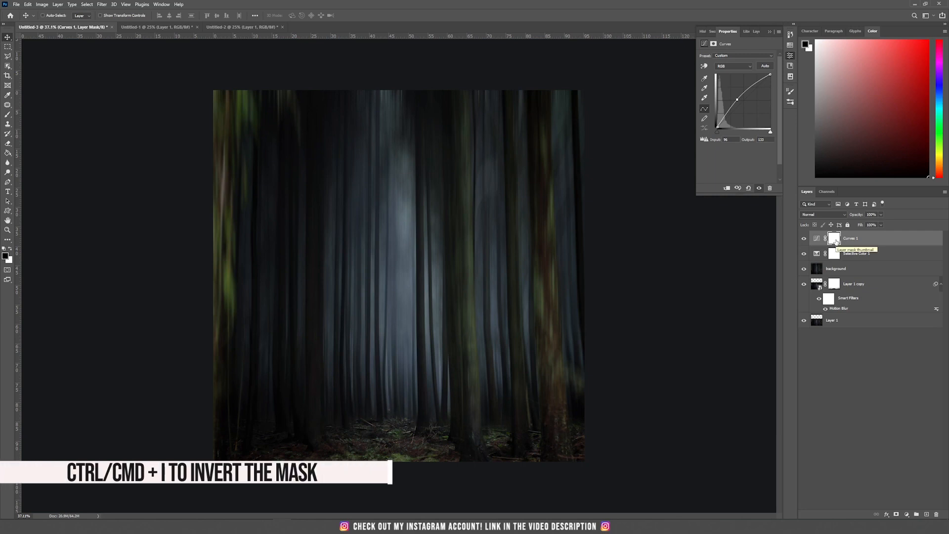
Step: Invert the Curves mask and paint white over the misty central clearing and ground, then compare with the adjustment hidden
key(ctrl+i)
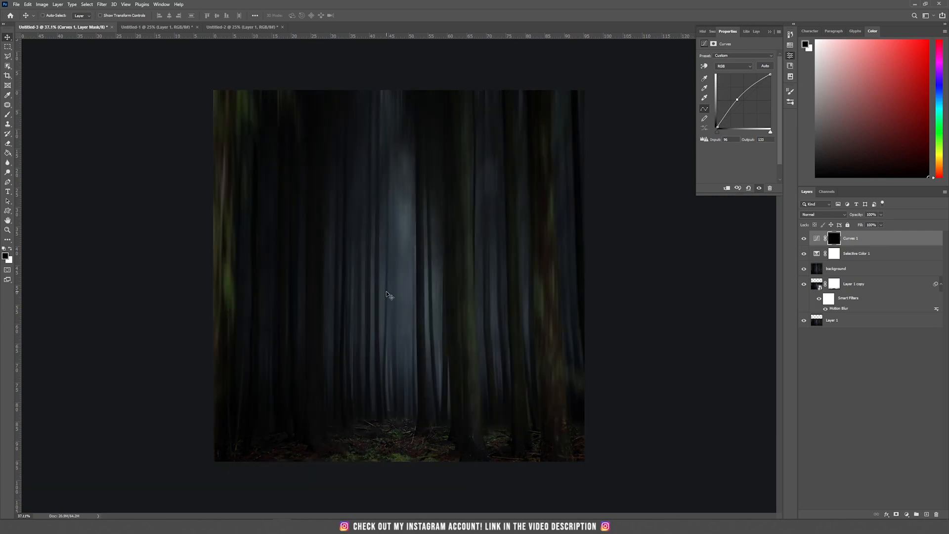
key(b)
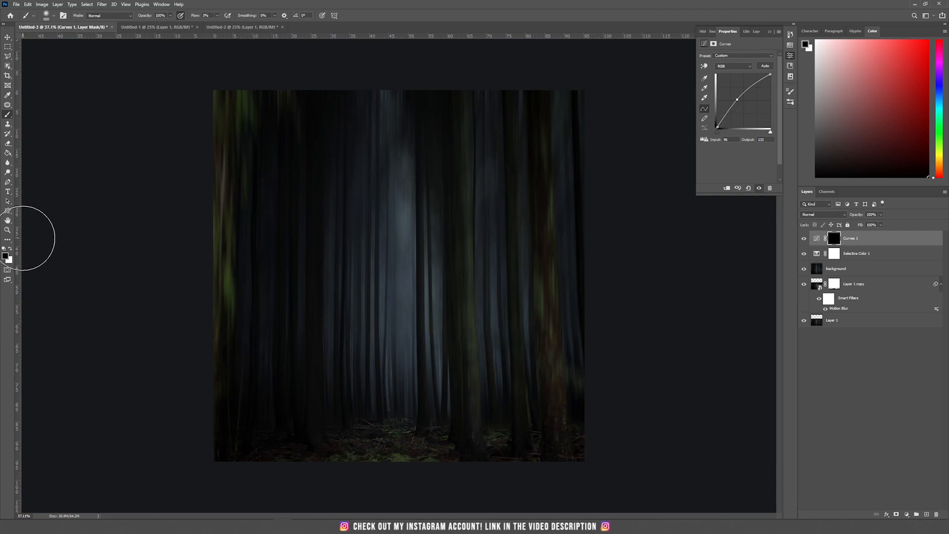
click(10, 249)
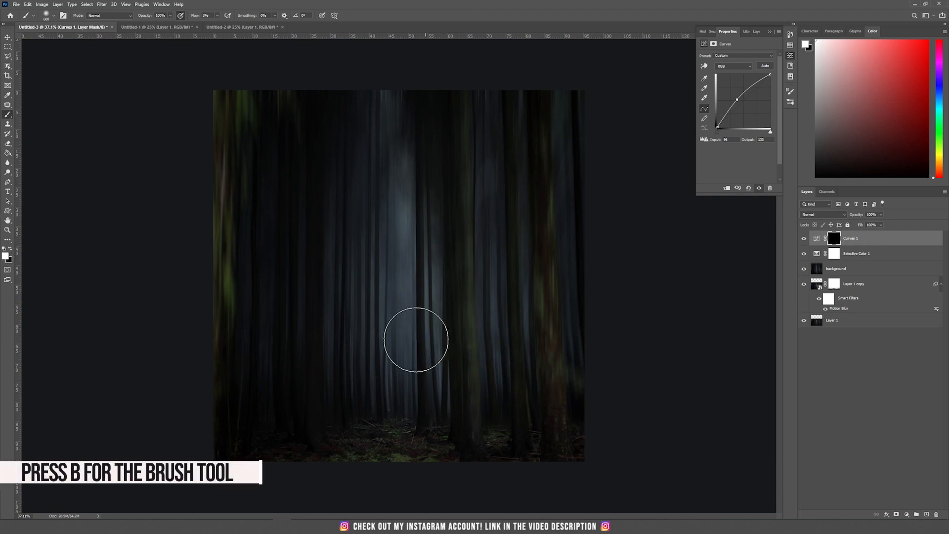
mouse_move(388, 307)
mouse_down()
mouse_move(399, 301)
mouse_move(396, 409)
mouse_move(348, 465)
mouse_up()
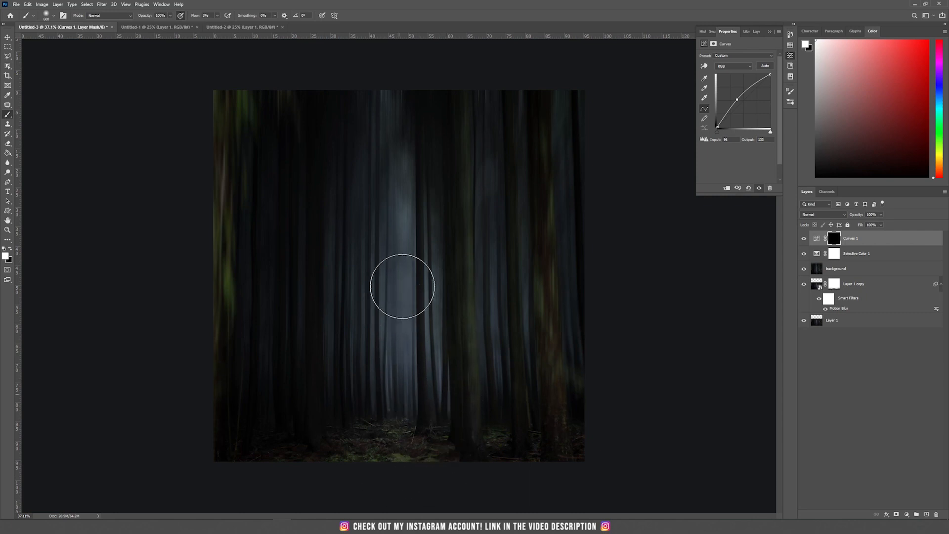
mouse_move(386, 299)
mouse_down()
mouse_move(361, 293)
mouse_move(426, 333)
mouse_move(432, 425)
mouse_move(406, 352)
mouse_up()
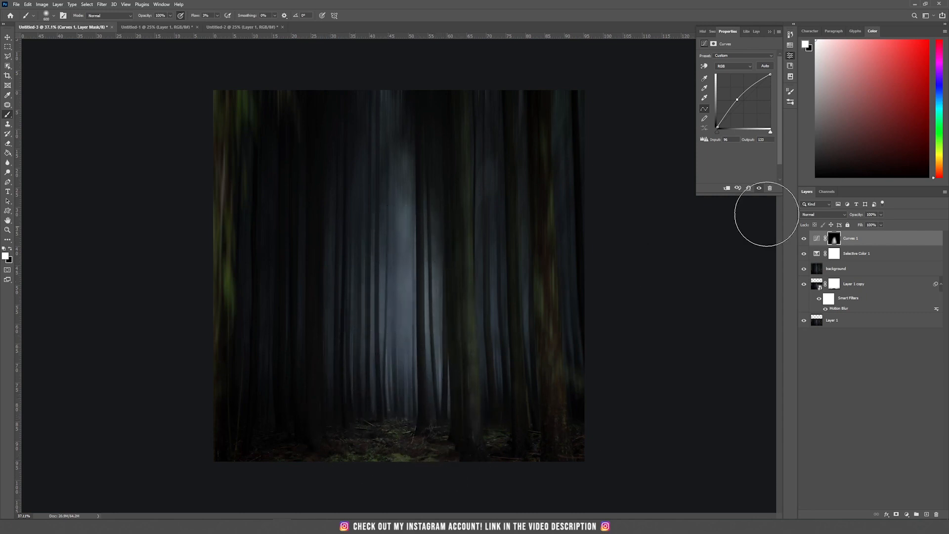
click(803, 238)
click(804, 239)
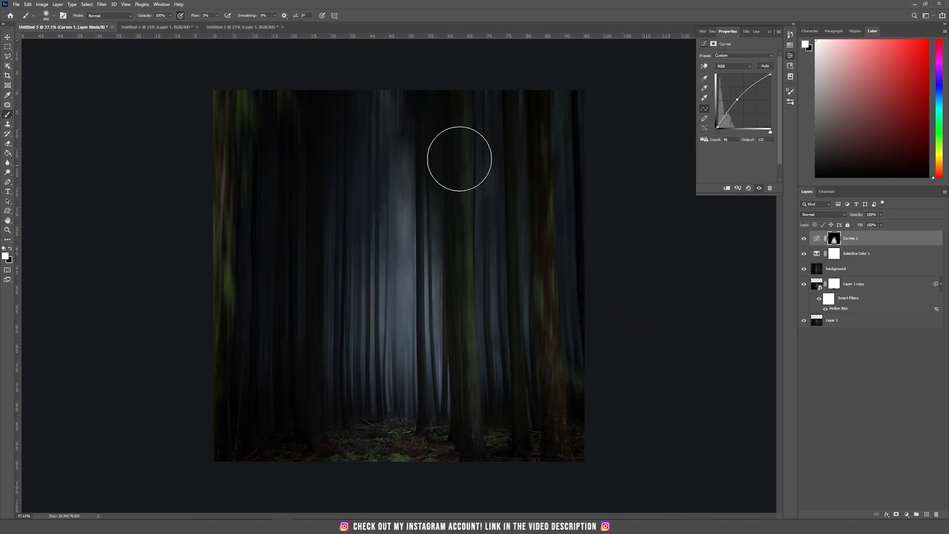
Step: Add a Levels adjustment and darken the scene by lowering the white output level to 196
click(908, 515)
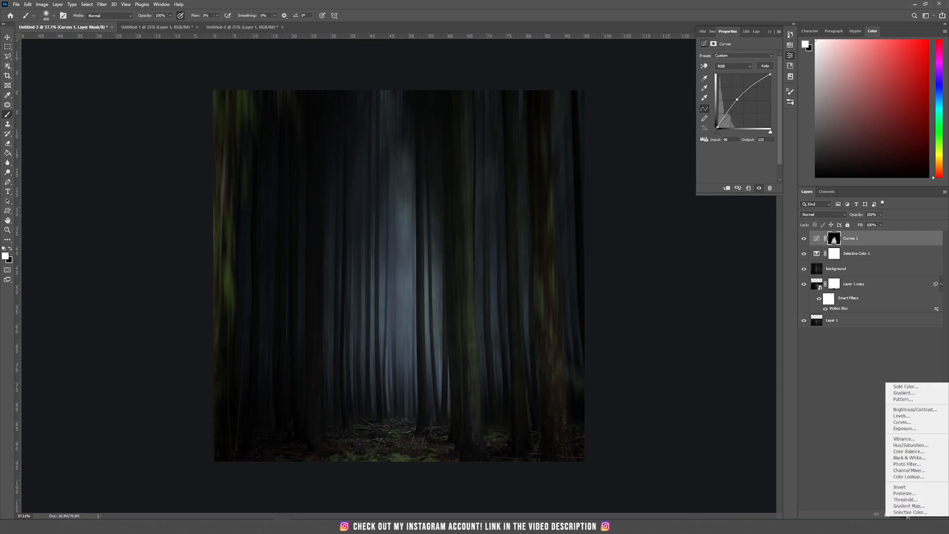
click(908, 419)
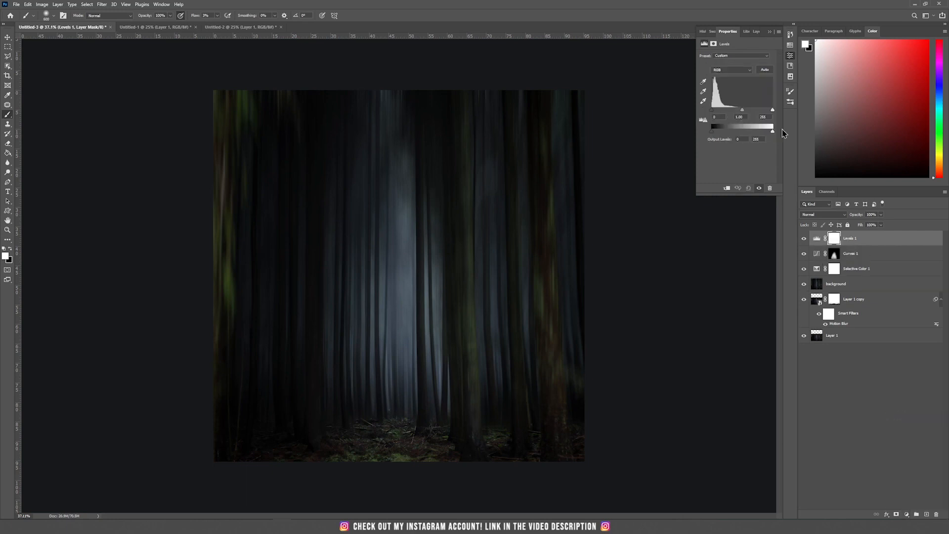
drag(772, 130, 759, 133)
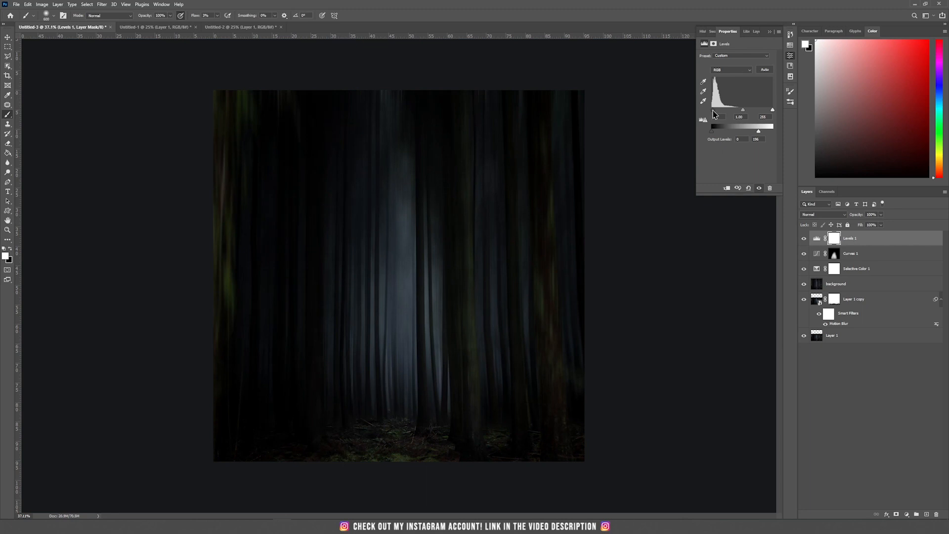
Step: Invert the Levels mask and paint white over the outer trees with a 1200 px brush, keeping the misty centre unaffected
click(835, 241)
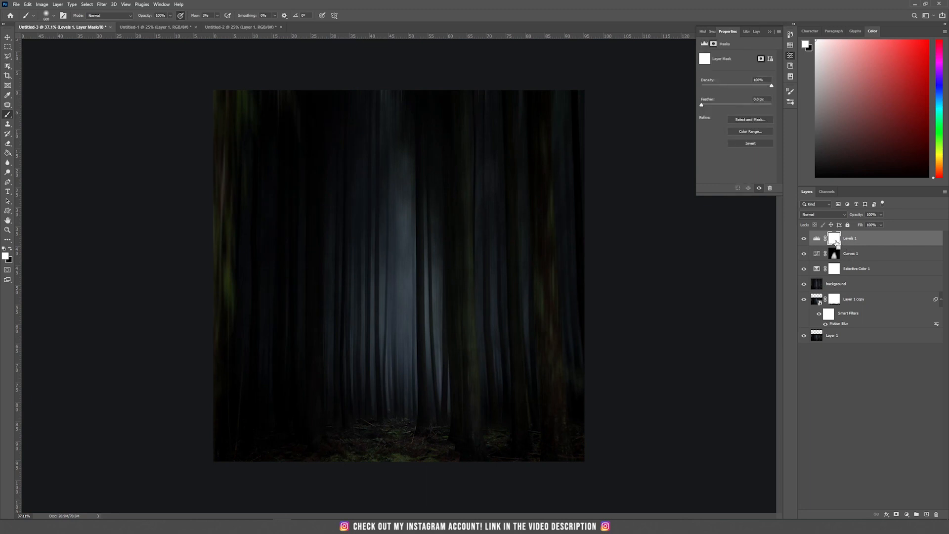
key(ctrl+i)
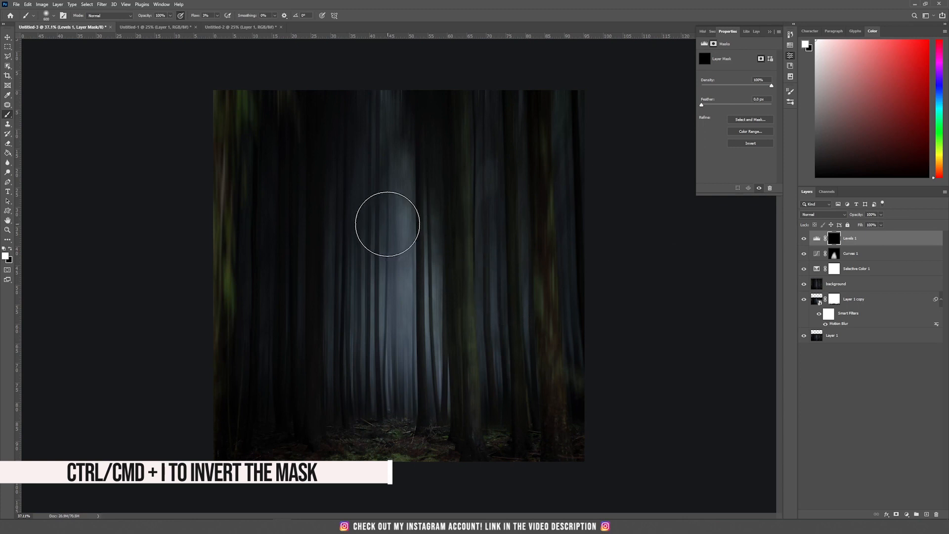
key(bracketright)
key(bracketright)
key(bracketright)
key(bracketright)
key(bracketright)
key(bracketright)
key(bracketright)
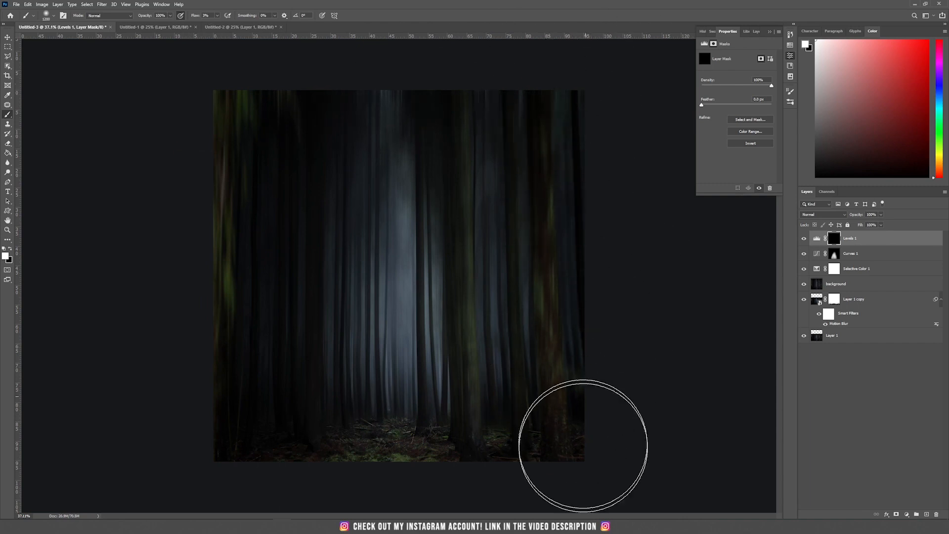
click(93, 28)
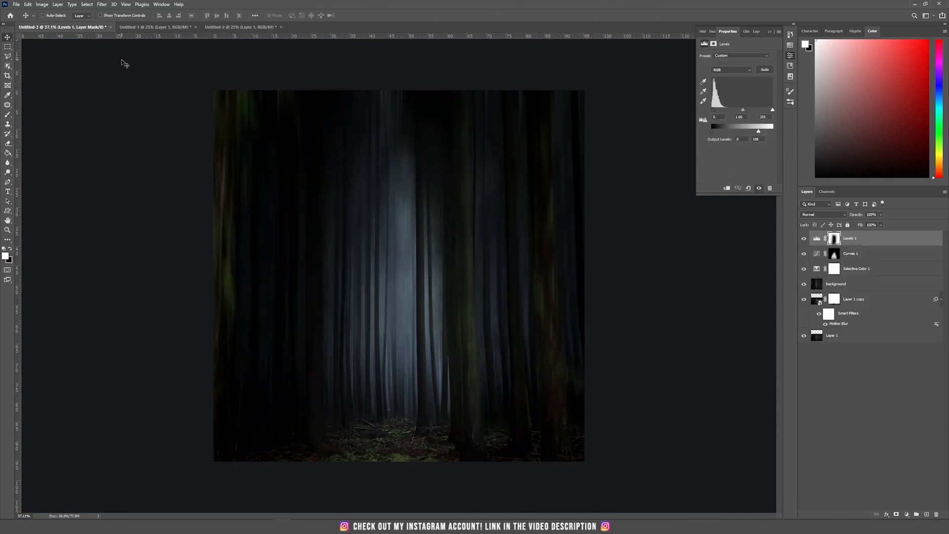
Step: Switch to the Untitled-1 photo and select the child in the yellow raincoat with Select Subject
click(124, 27)
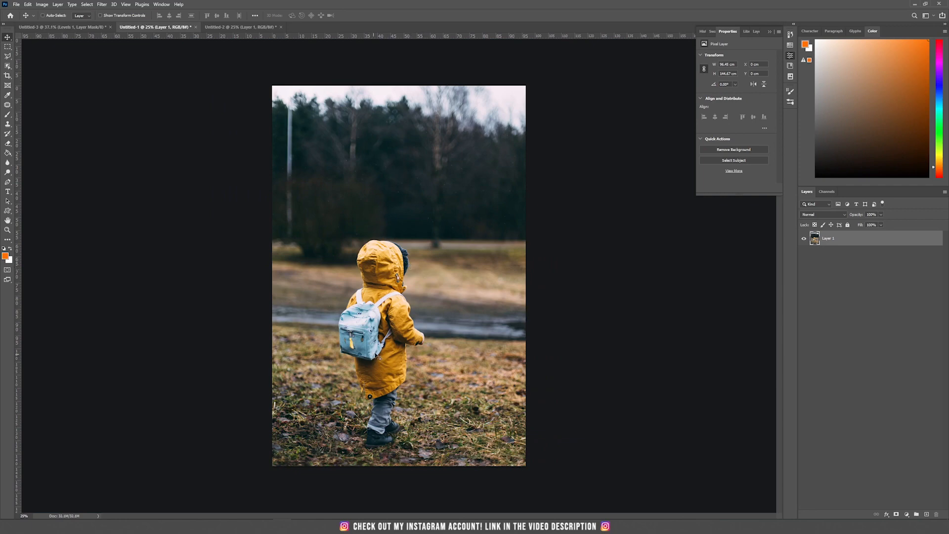
scroll(374, 357, up, 4)
scroll(376, 358, down, 1)
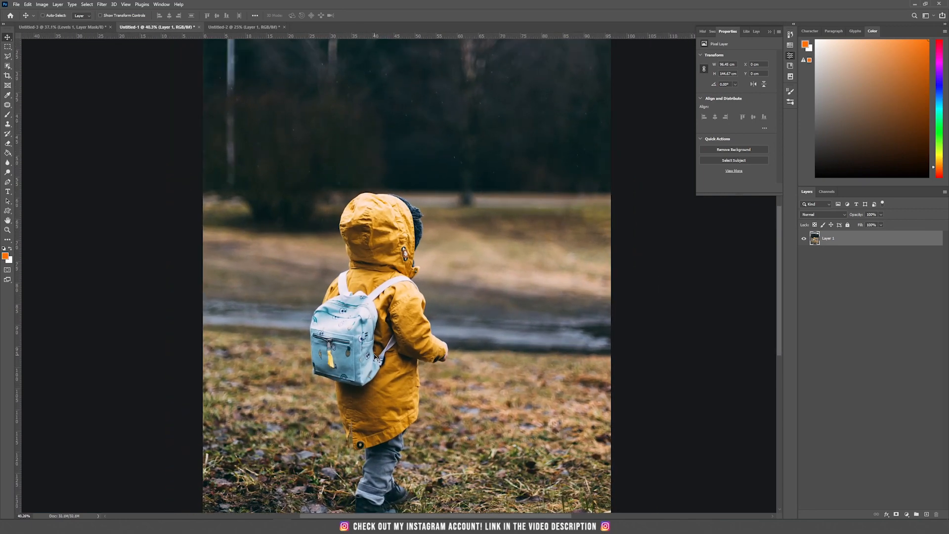
scroll(376, 357, down, 1)
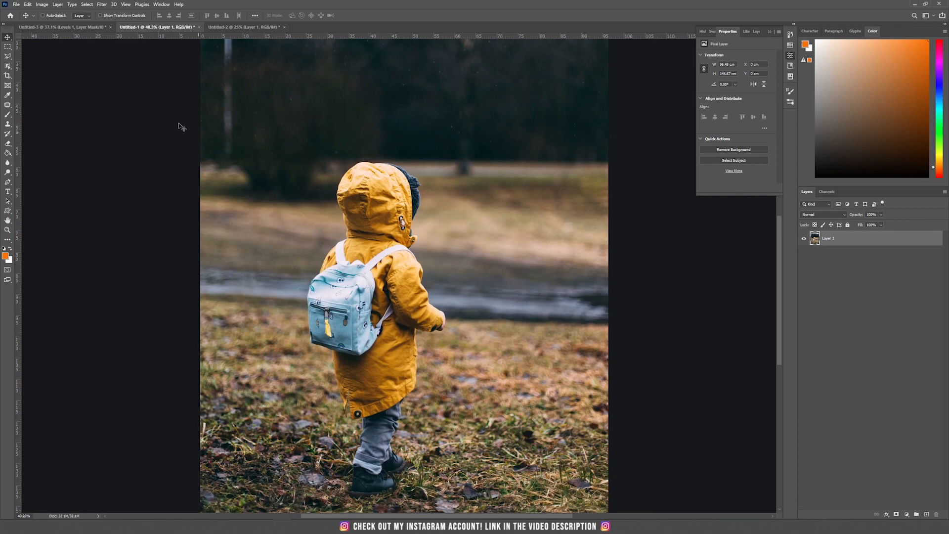
key(w)
click(8, 67)
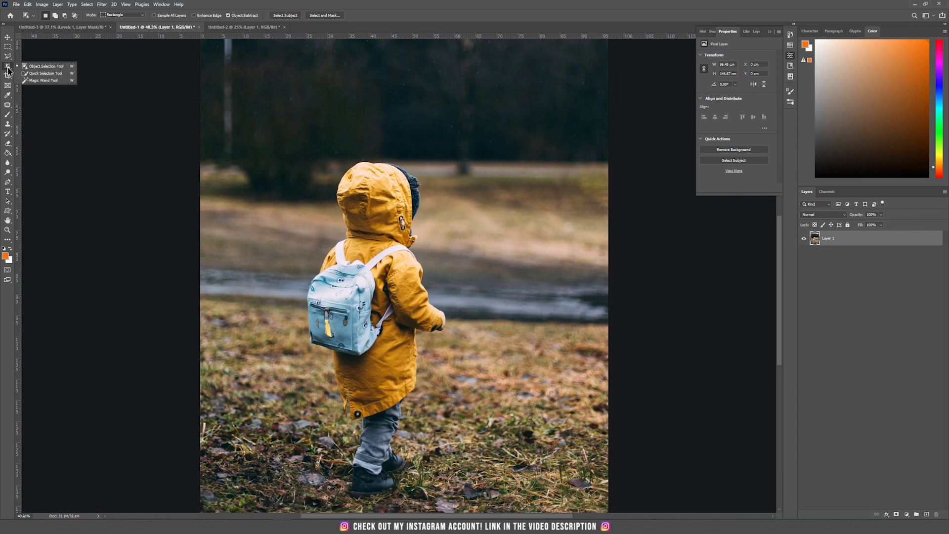
click(7, 68)
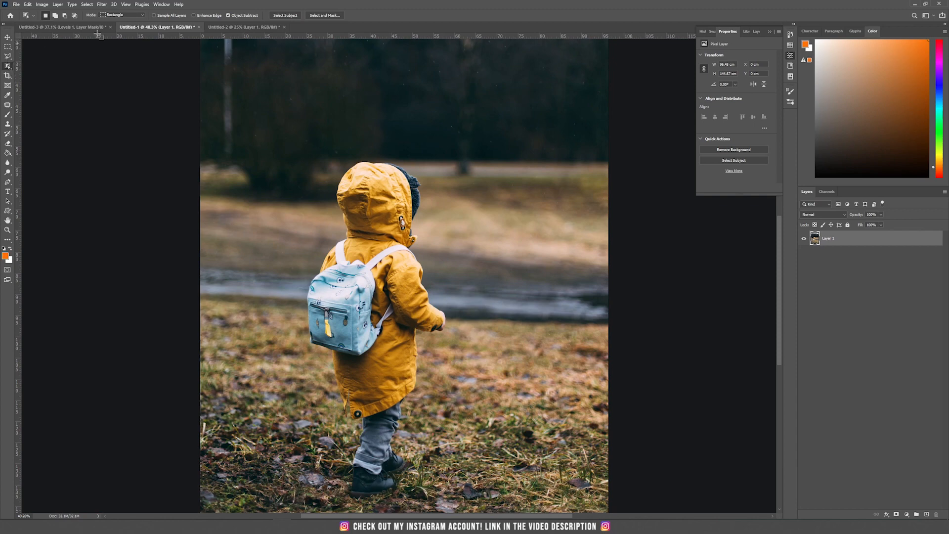
click(291, 16)
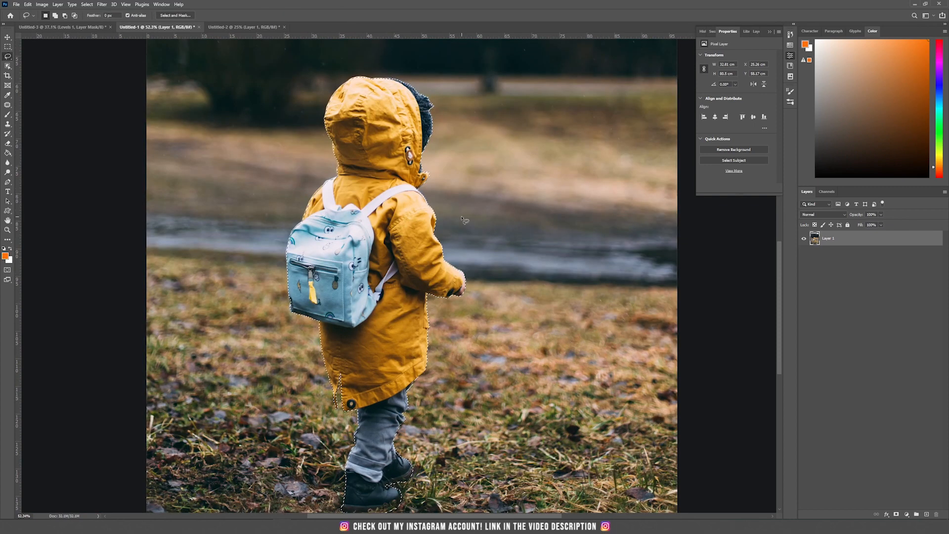
Step: Mask out everything around the selected child and move the cutout into the Untitled-3 forest document, over the centre of the scene
click(897, 514)
scroll(440, 207, down, 2)
key(v)
mouse_move(414, 202)
mouse_down()
mouse_move(92, 30)
mouse_move(292, 189)
mouse_move(381, 303)
mouse_move(418, 212)
mouse_up()
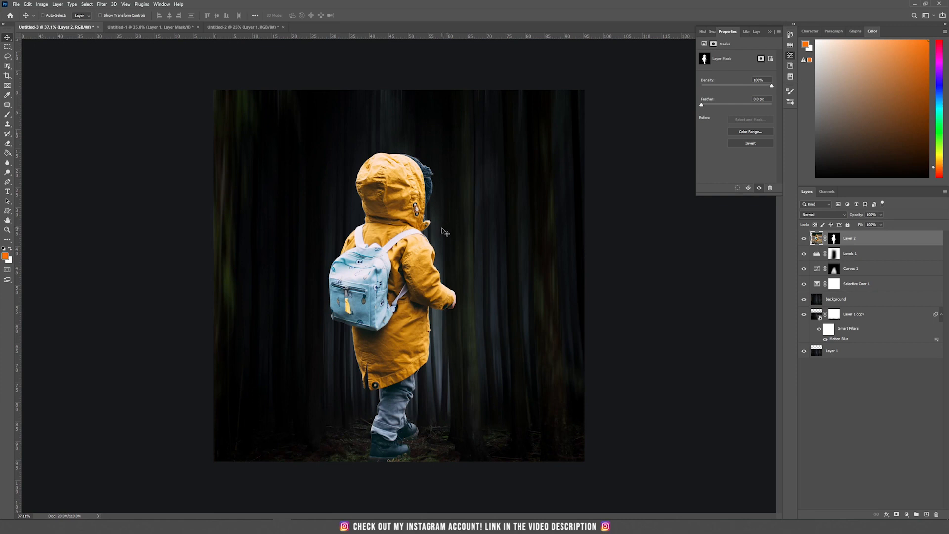
Step: Apply Auto Tone, Auto Contrast and Auto Color to the child layer
click(43, 4)
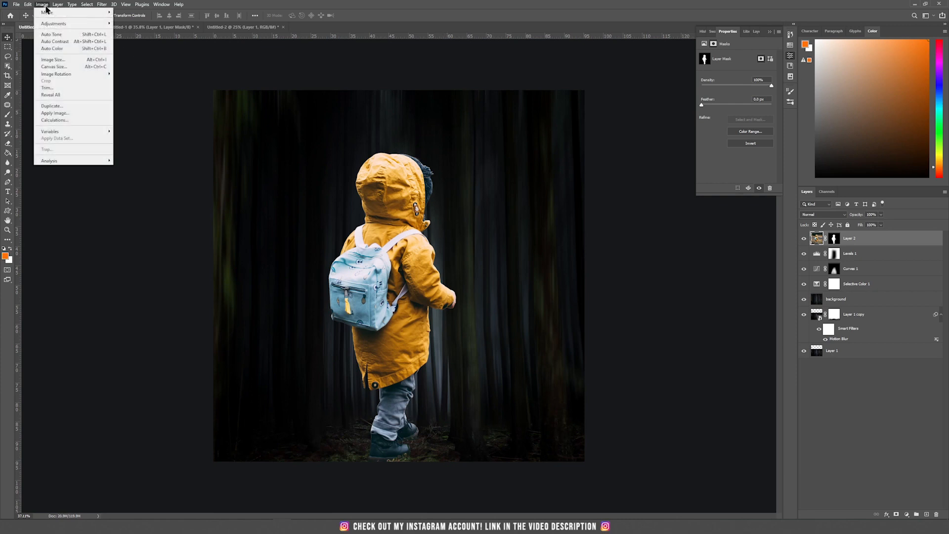
click(63, 36)
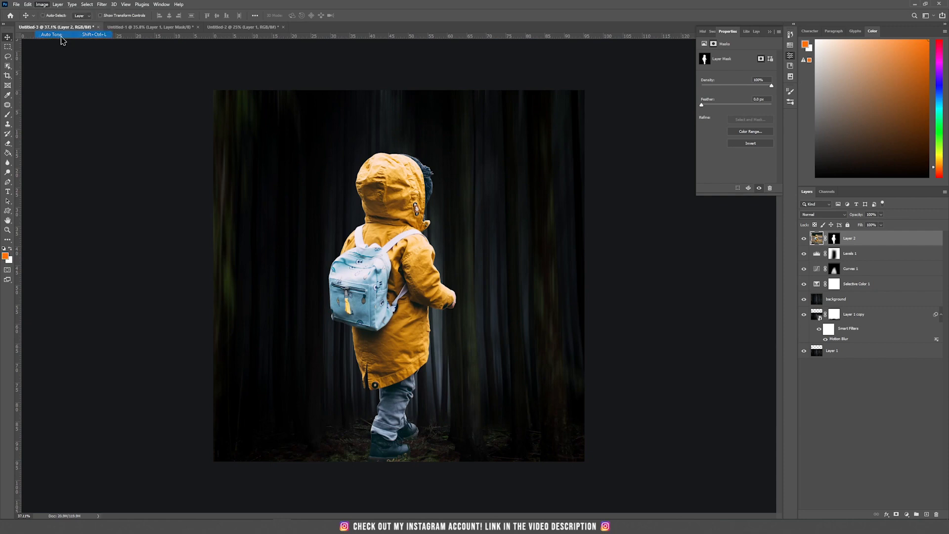
click(43, 4)
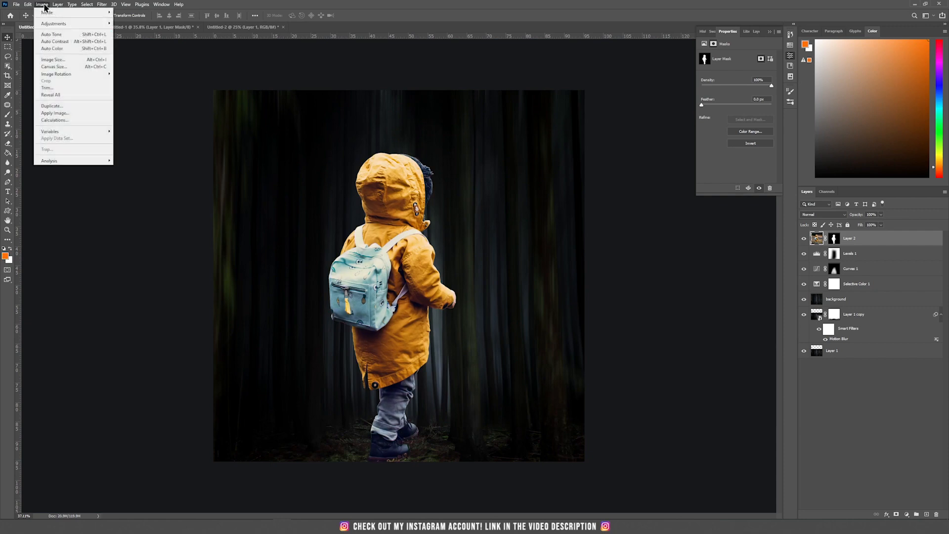
click(65, 41)
click(43, 4)
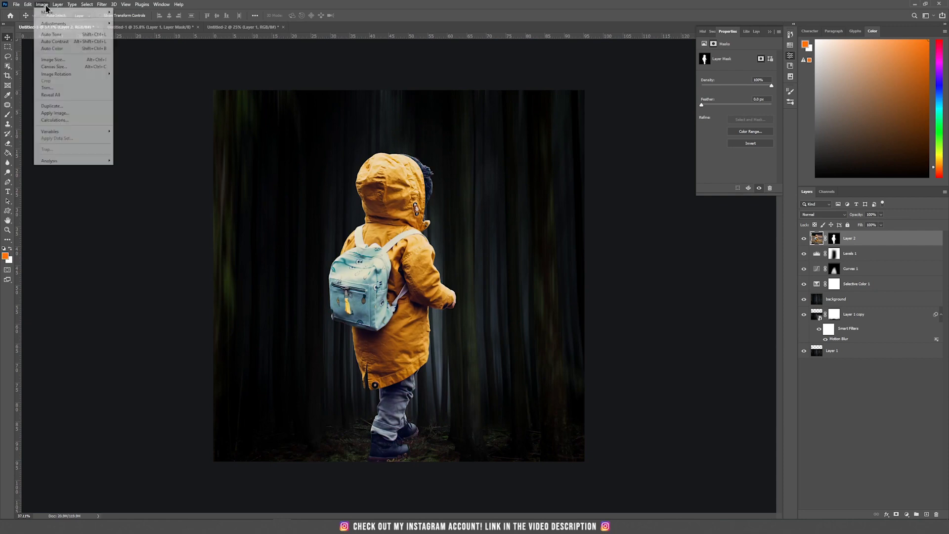
click(81, 50)
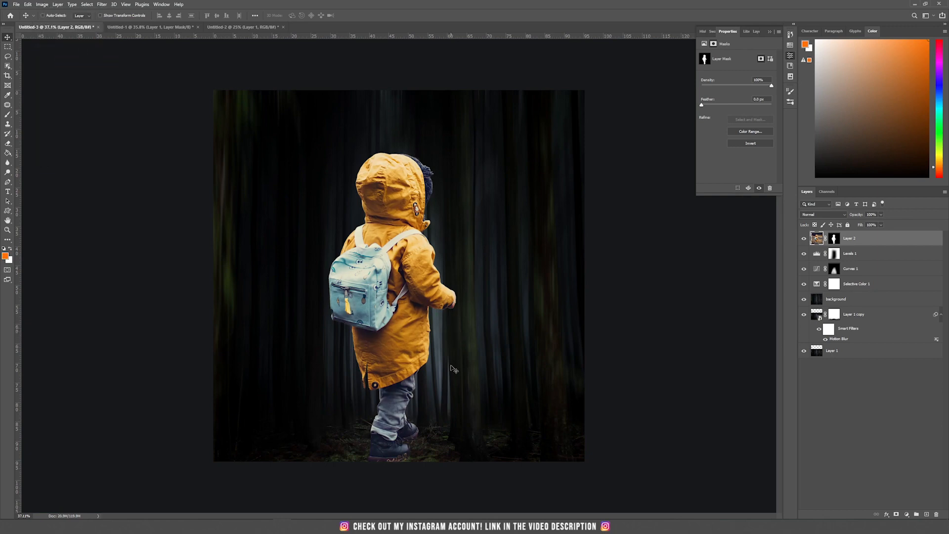
Step: Clip a Selective Color adjustment to the child with Neutrals at Cyan +13, Magenta +4 and Yellow +19, plus slightly more Black
click(908, 515)
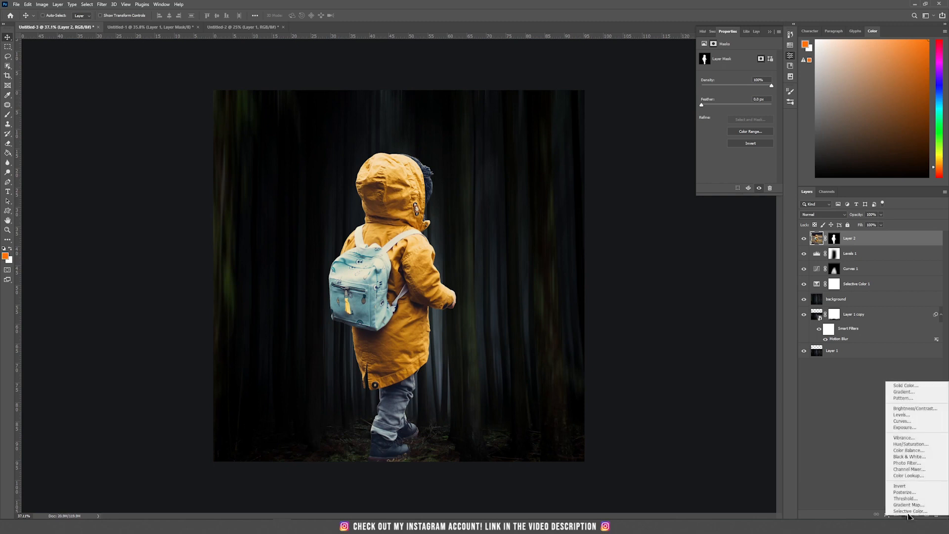
click(905, 514)
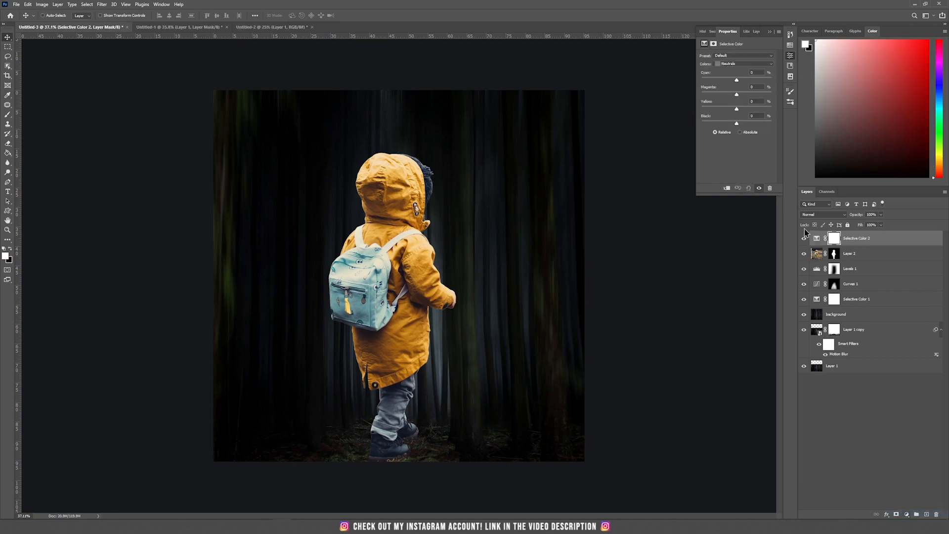
click(727, 189)
drag(737, 81, 734, 81)
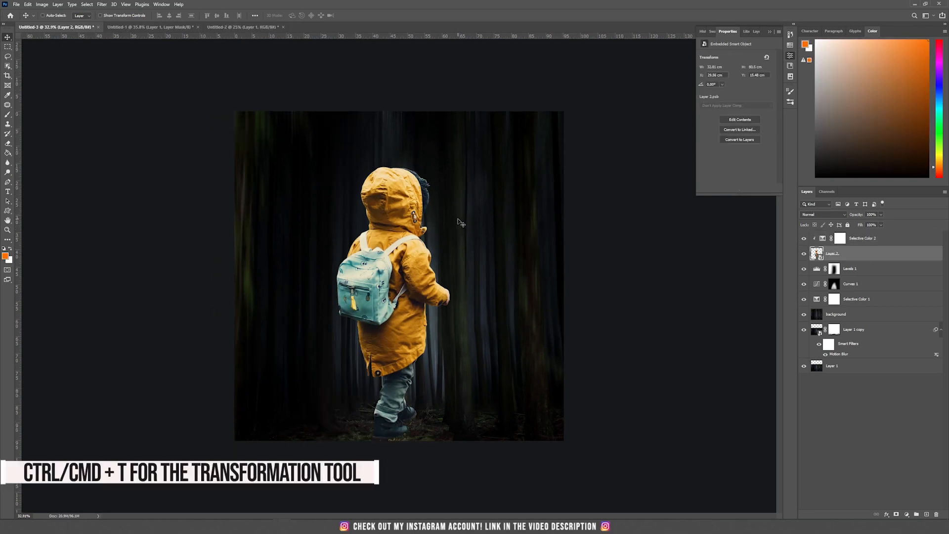
Step: Scale the child to about 30% and place it standing on the forest floor in front of the misty clearing
key(ctrl+t)
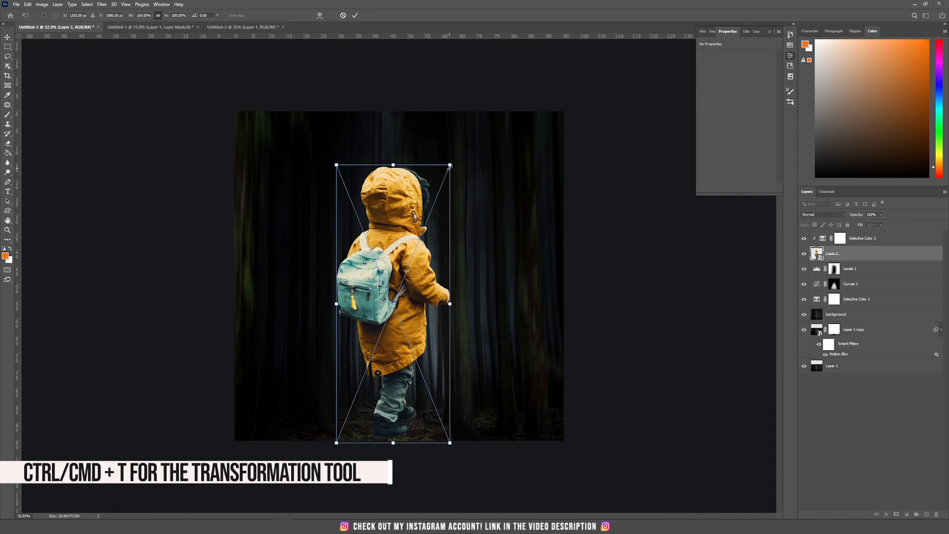
drag(450, 165, 389, 362)
scroll(341, 406, up, 3)
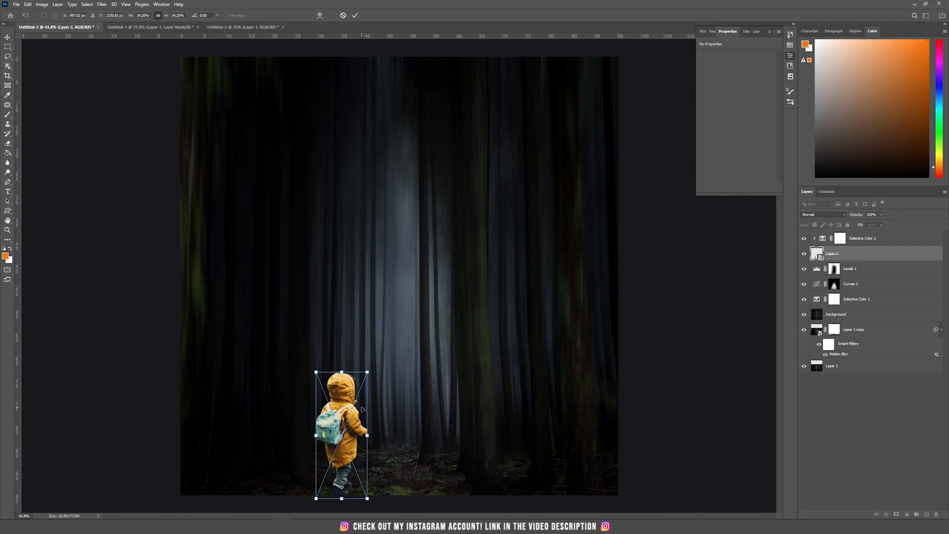
drag(362, 408, 365, 401)
scroll(365, 398, up, 2)
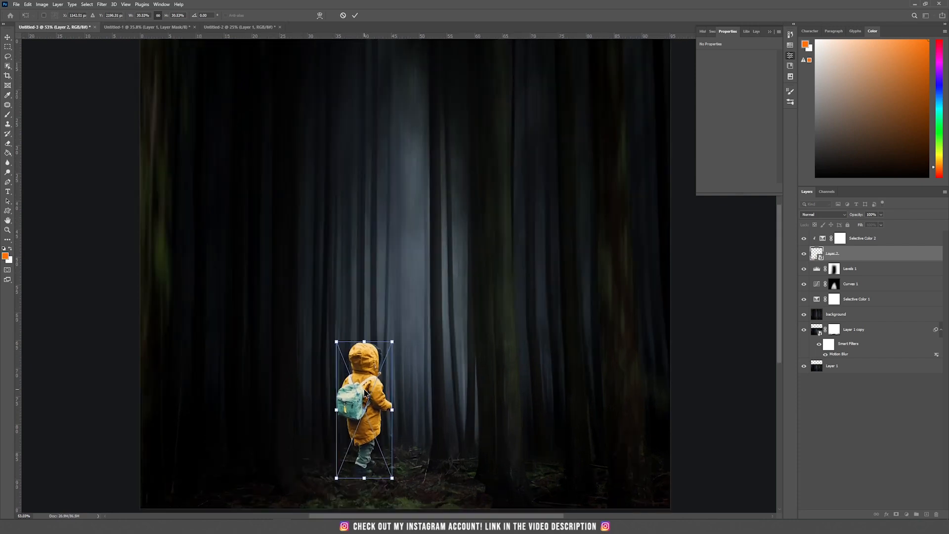
key(Return)
Step: Add a layer mask to the child and shape a small brush into a narrow ellipse angled at 34°
scroll(366, 448, up, 11)
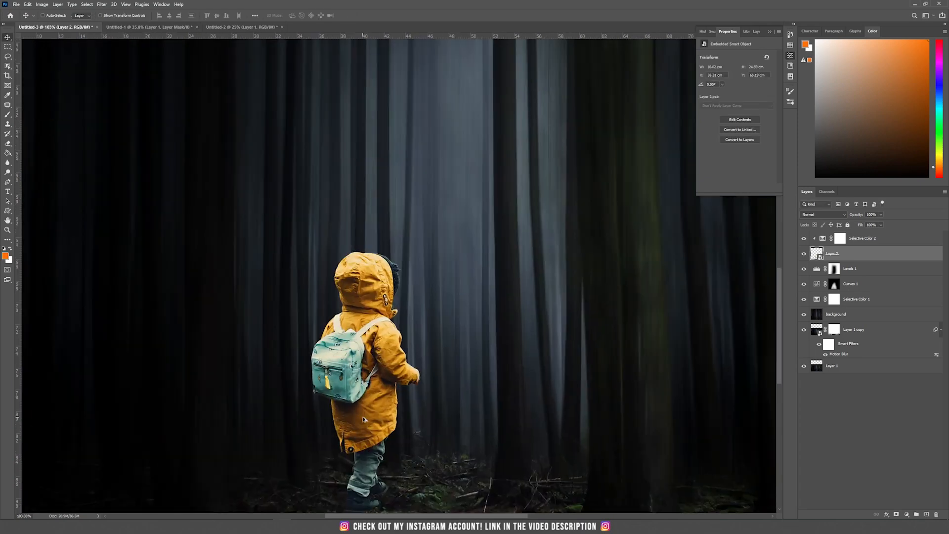
scroll(363, 419, up, 10)
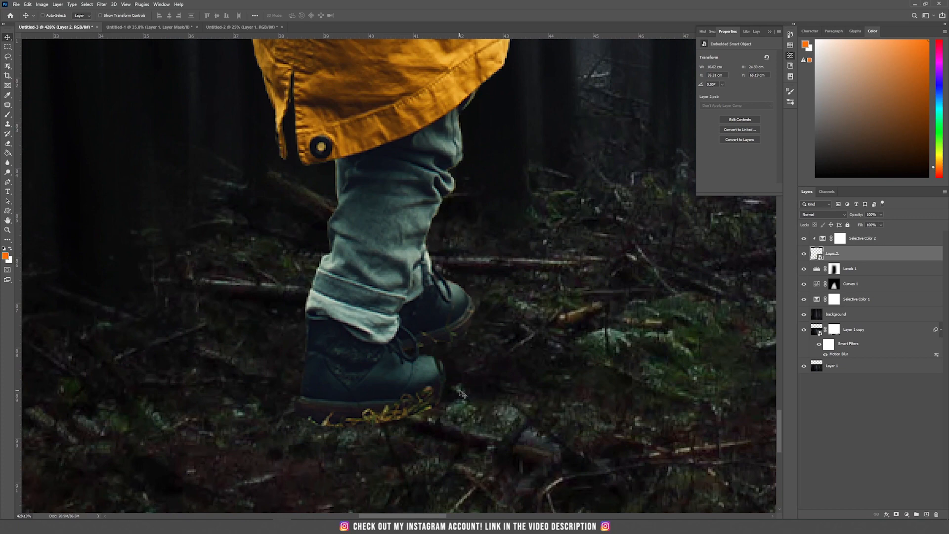
click(896, 515)
key(b)
right_click(490, 292)
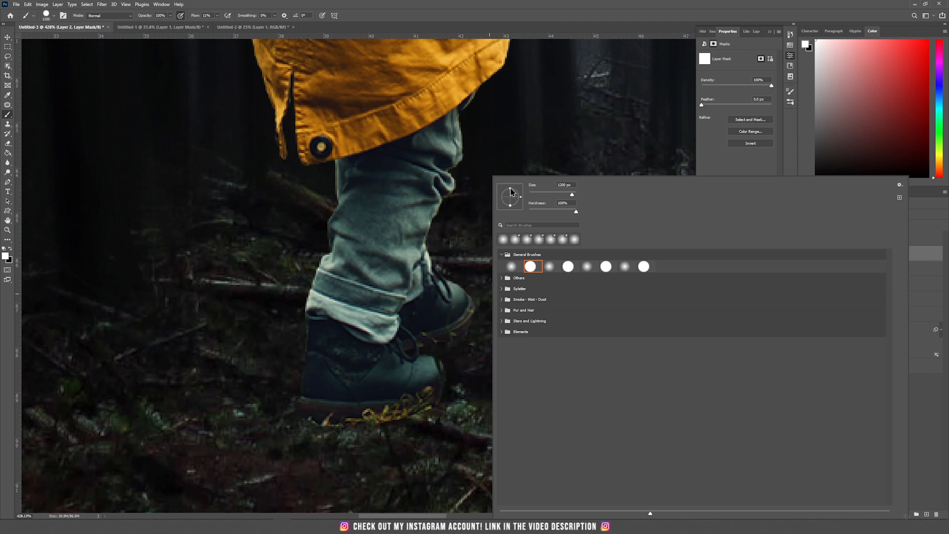
drag(510, 189, 511, 194)
click(537, 194)
drag(520, 197, 518, 185)
click(491, 5)
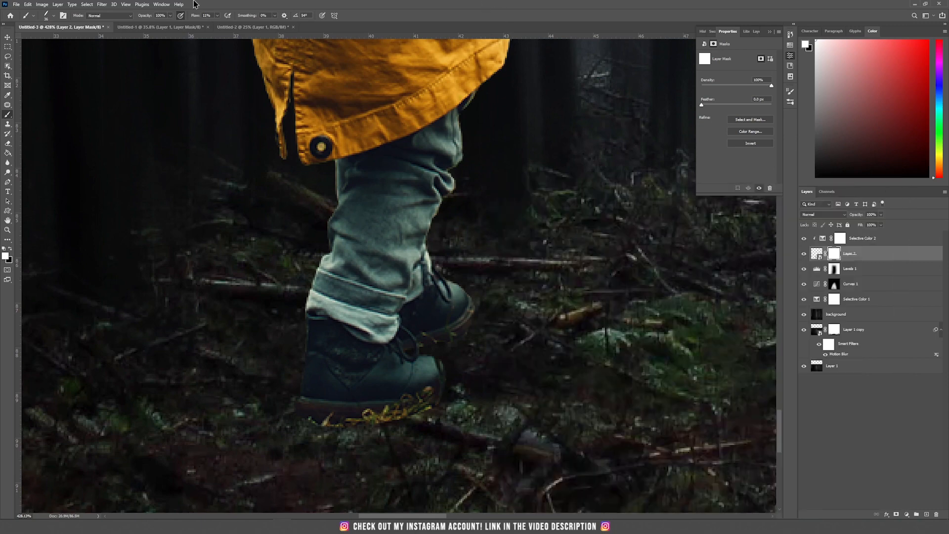
Step: Paint black at 100% flow on the mask to hide the soles and leftover grass of both shoes, turning the brush to 130°
click(218, 16)
drag(220, 25, 252, 26)
click(11, 249)
mouse_move(291, 415)
mouse_down()
mouse_move(356, 430)
mouse_move(288, 398)
mouse_move(385, 417)
mouse_move(379, 427)
mouse_move(398, 416)
mouse_move(393, 423)
mouse_move(427, 425)
mouse_move(417, 429)
mouse_move(429, 419)
mouse_move(410, 416)
mouse_move(407, 403)
mouse_move(446, 407)
mouse_move(303, 414)
mouse_up()
right_click(488, 336)
drag(519, 186, 510, 185)
drag(478, 319, 446, 350)
key(bracketleft)
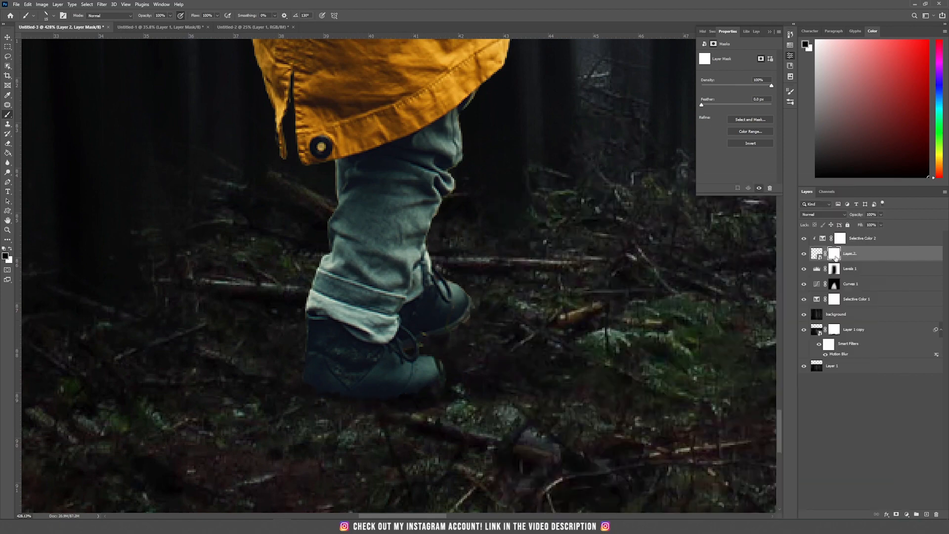
Step: Sketch a white light-direction arrow and outline the child's shadow side on a new top layer, and delete that layer
scroll(429, 398, down, 10)
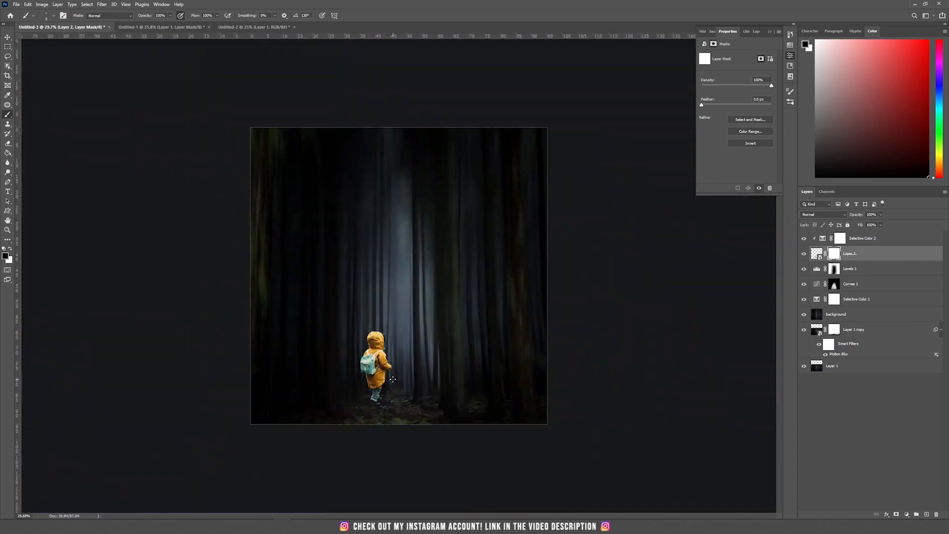
scroll(356, 427, up, 3)
key(v)
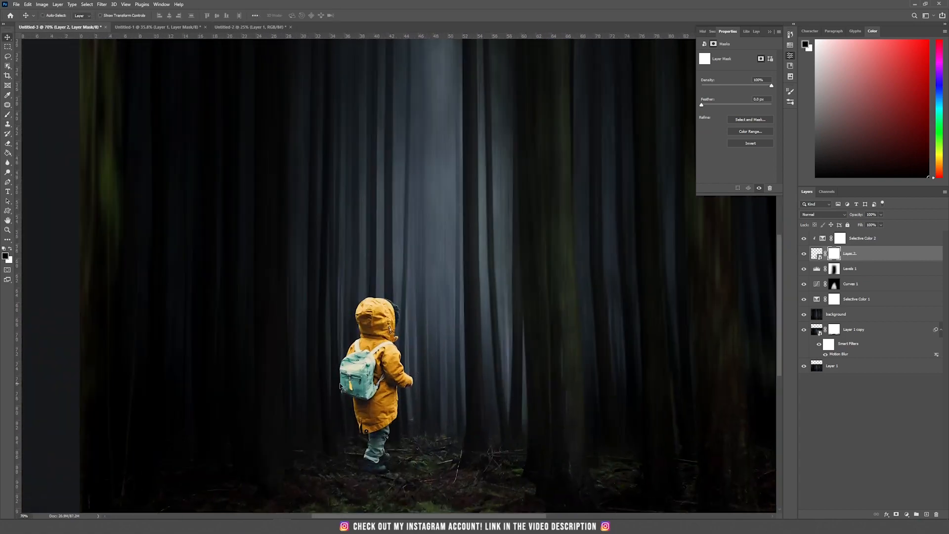
scroll(337, 369, up, 2)
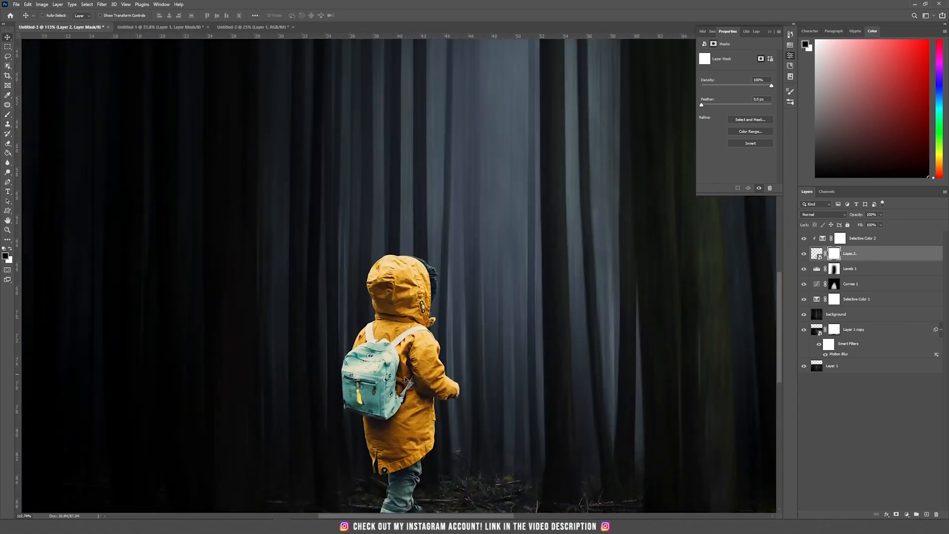
drag(396, 375, 401, 322)
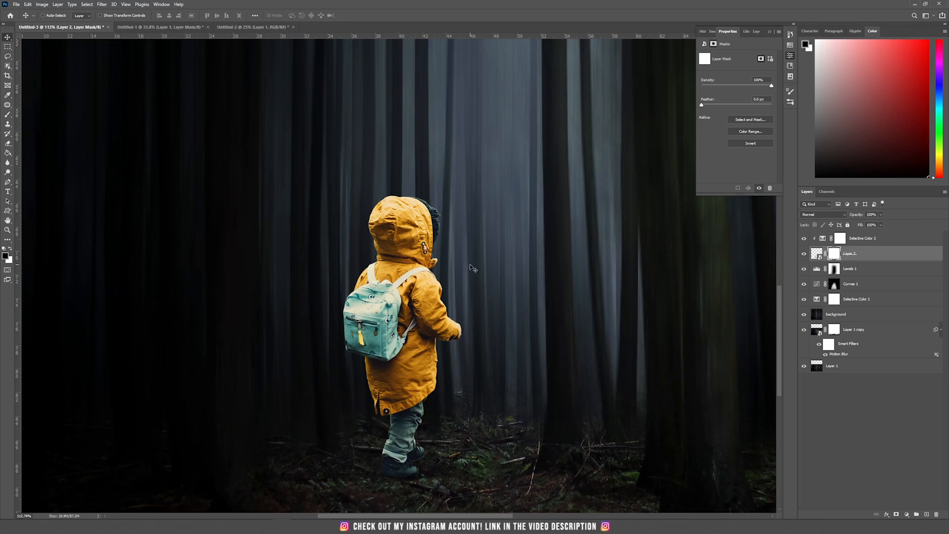
click(878, 239)
click(927, 514)
key(b)
click(10, 249)
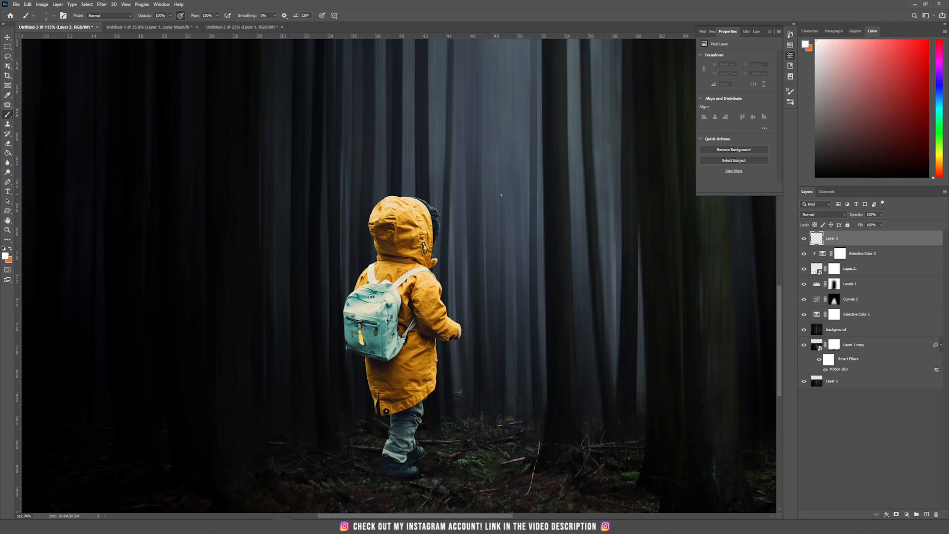
right_click(527, 197)
double_click(532, 240)
mouse_move(570, 137)
mouse_down()
mouse_move(460, 254)
mouse_move(504, 258)
mouse_up()
mouse_move(390, 191)
mouse_down()
mouse_move(369, 207)
mouse_move(342, 336)
mouse_move(364, 465)
mouse_move(398, 447)
mouse_move(378, 172)
mouse_up()
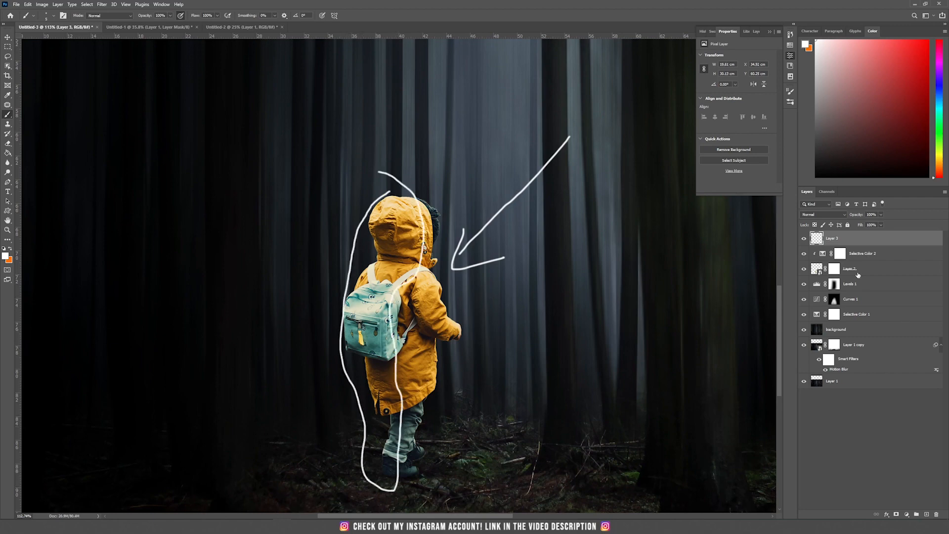
key(Delete)
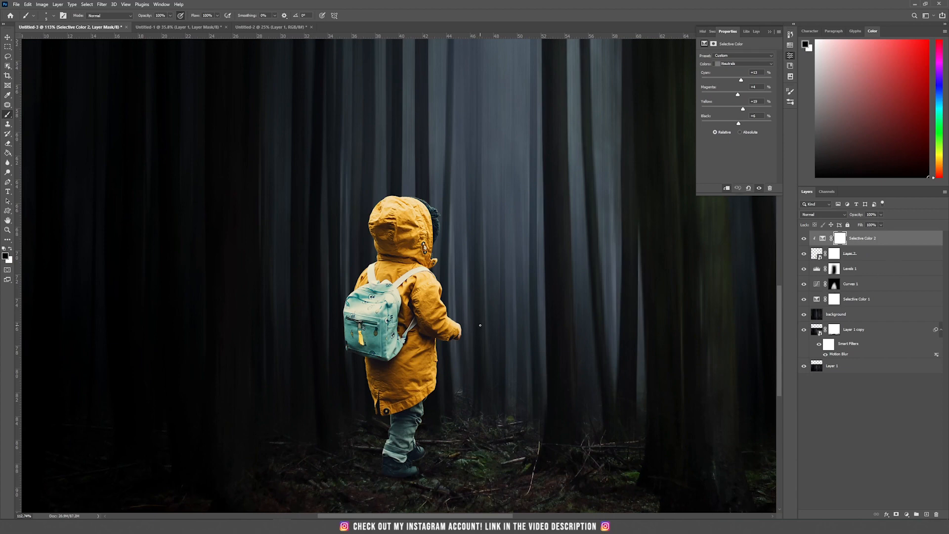
Step: Add a Levels adjustment clipped to the child and lower its white output level to darken the figure
click(907, 514)
click(914, 415)
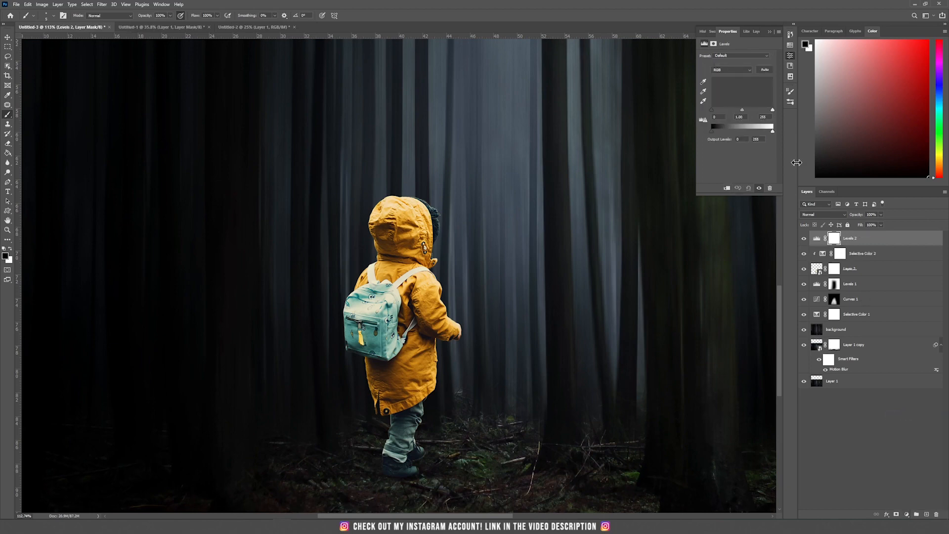
click(728, 188)
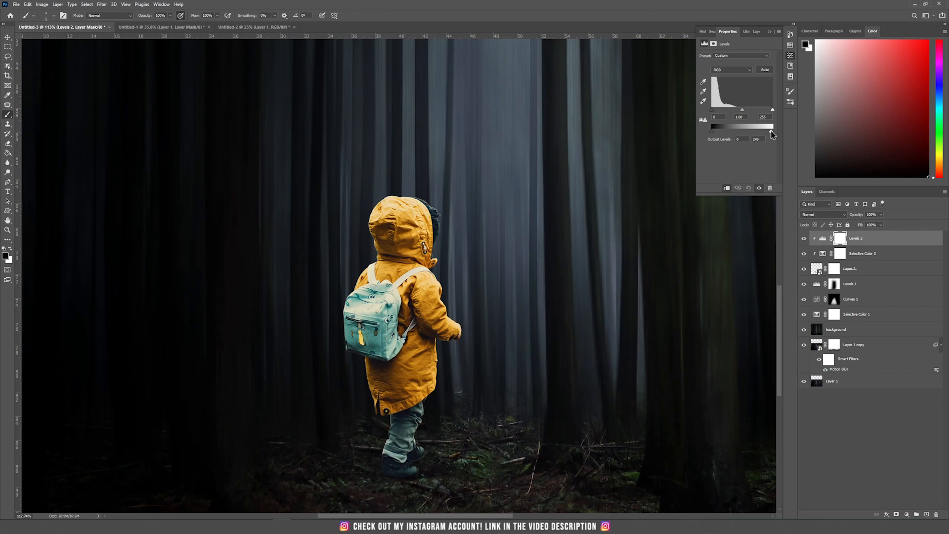
drag(771, 135, 747, 134)
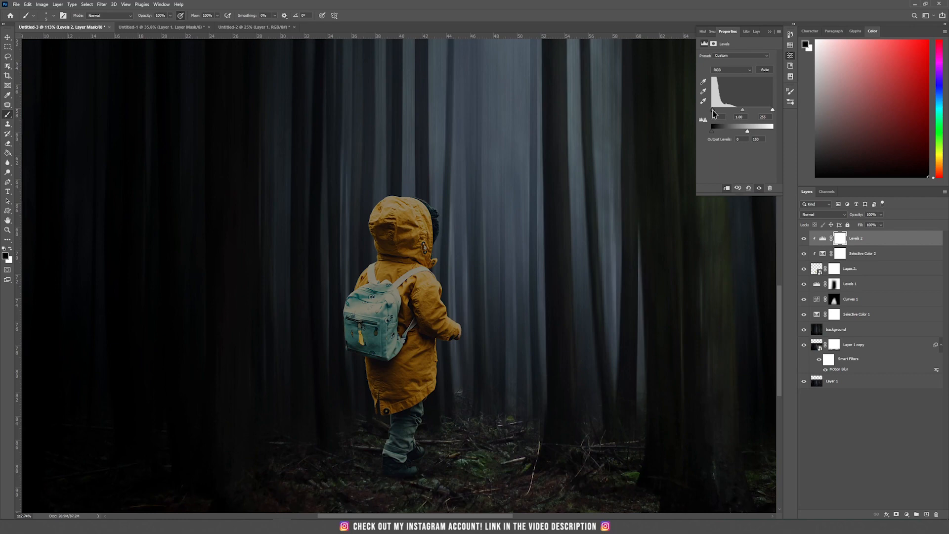
Step: Invert the Levels mask to black and paint white along the child's shadow side with a soft round brush at 18% flow
click(841, 239)
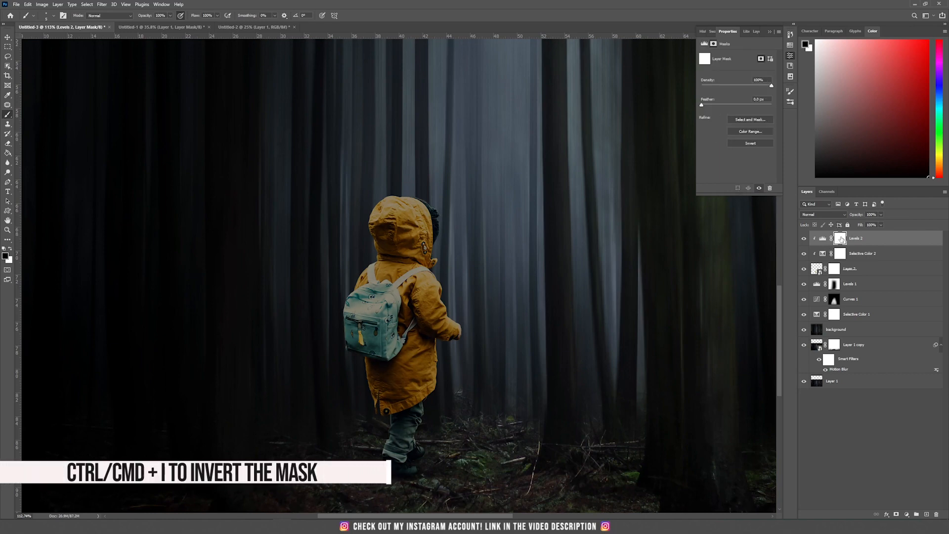
key(ctrl+i)
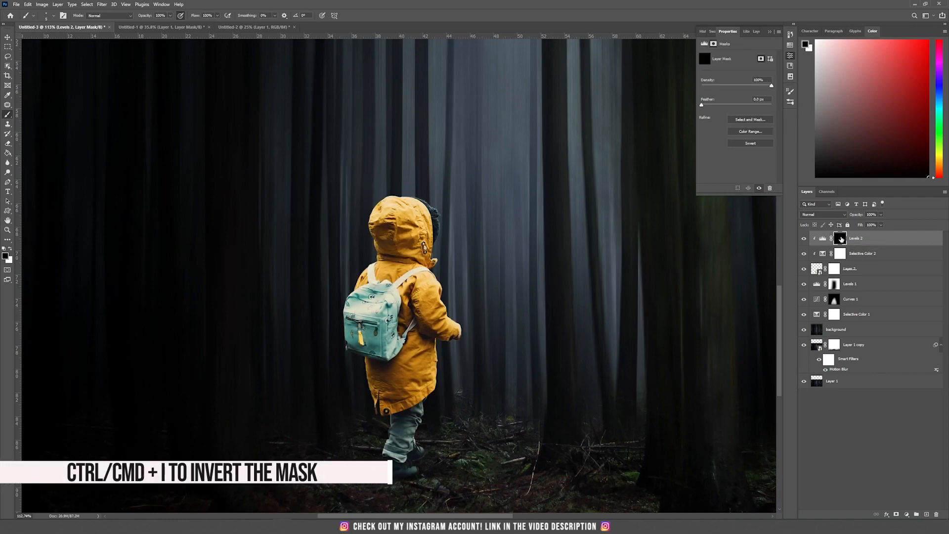
right_click(433, 224)
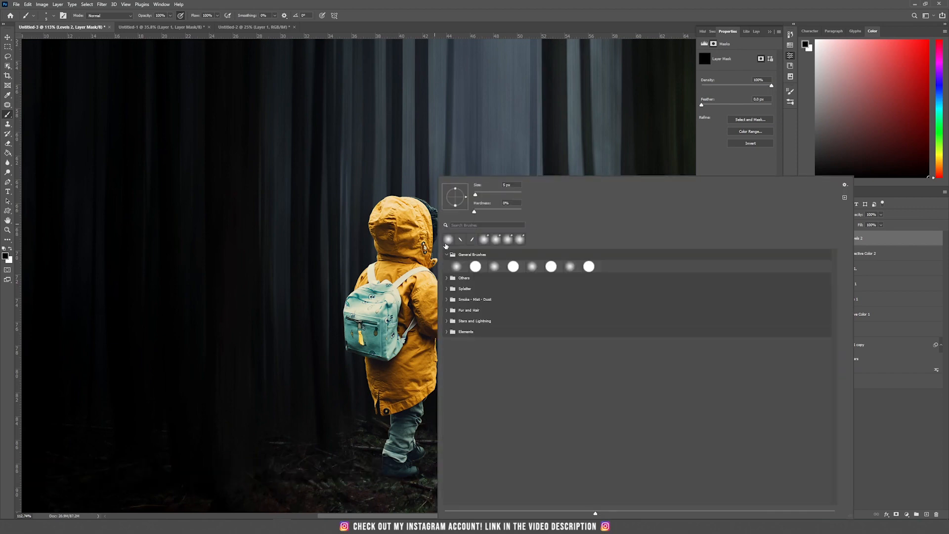
click(443, 27)
right_click(478, 241)
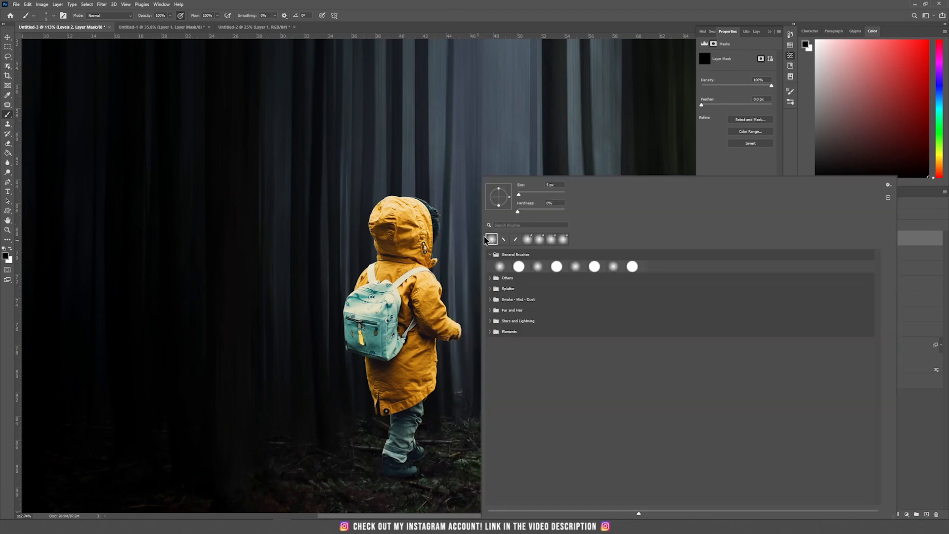
click(501, 266)
click(475, 6)
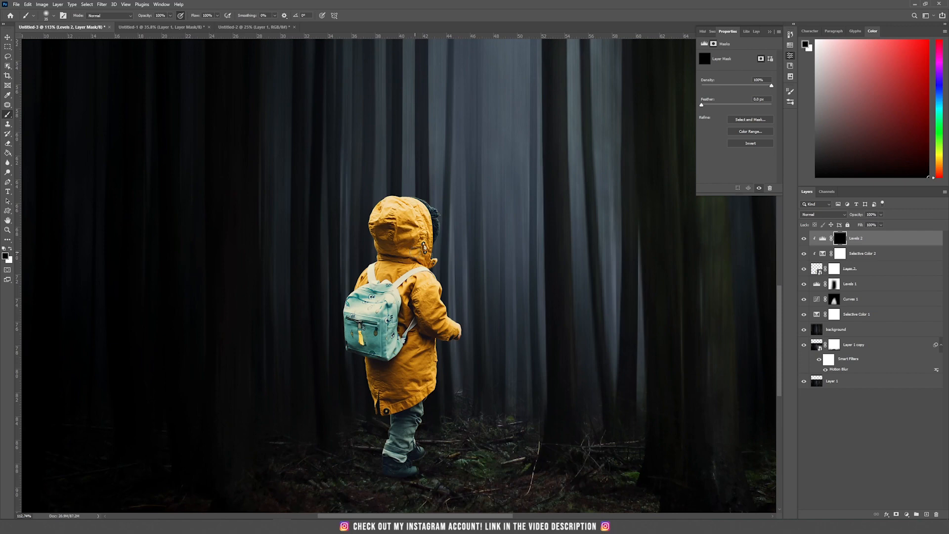
click(217, 15)
drag(191, 22, 190, 23)
key(x)
mouse_move(369, 222)
mouse_down()
mouse_move(372, 198)
mouse_move(377, 439)
mouse_move(394, 186)
mouse_move(385, 387)
mouse_move(383, 196)
mouse_up()
key(v)
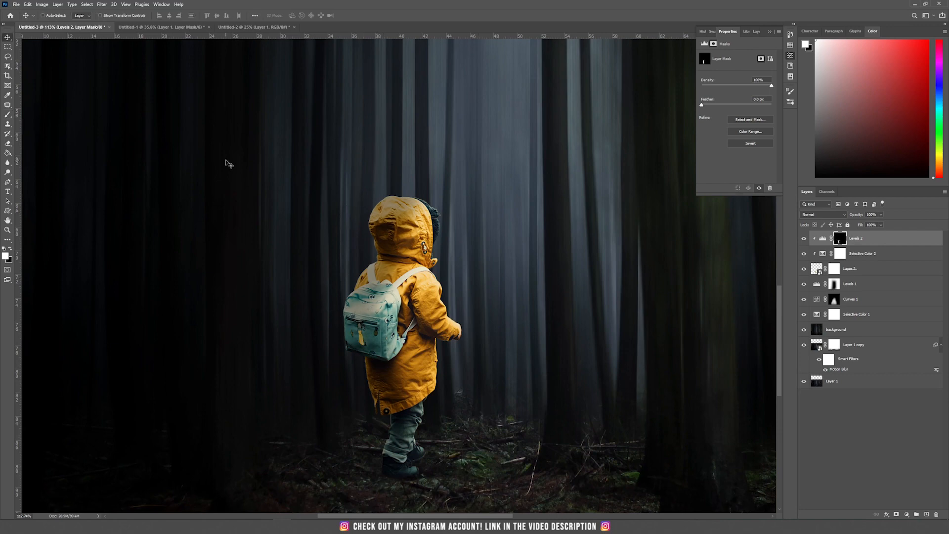
Step: Create a new layer named "shadows" in Soft Light mode, filled with the 50% gray neutral color
click(59, 5)
mouse_move(74, 11)
click(148, 12)
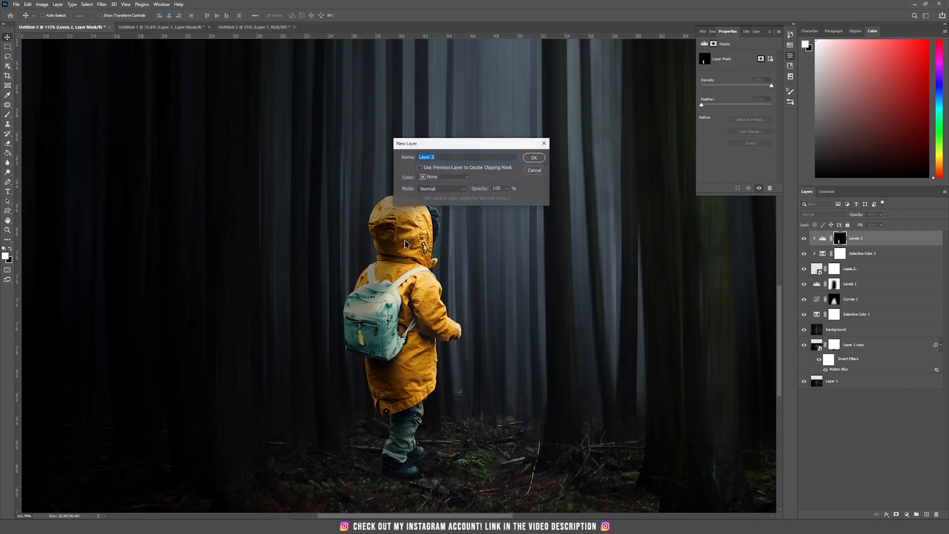
click(443, 189)
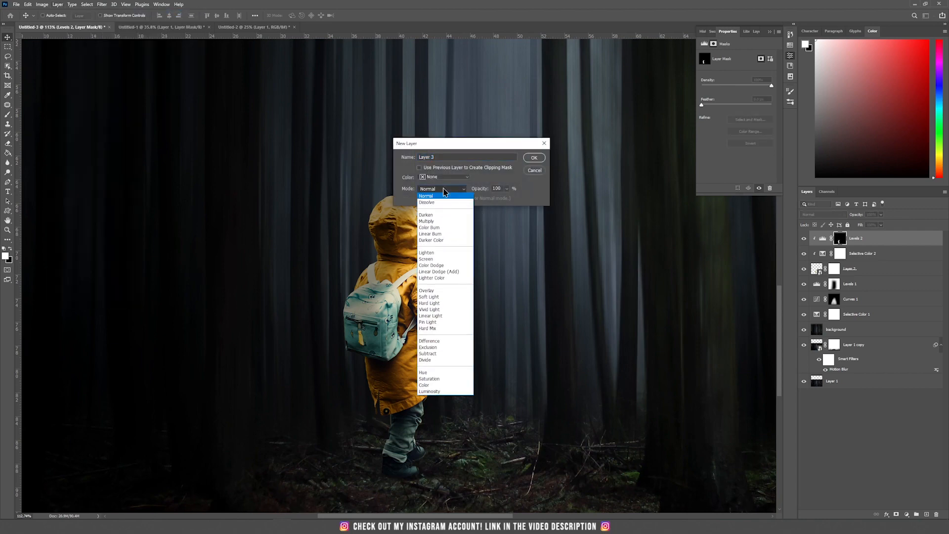
click(435, 297)
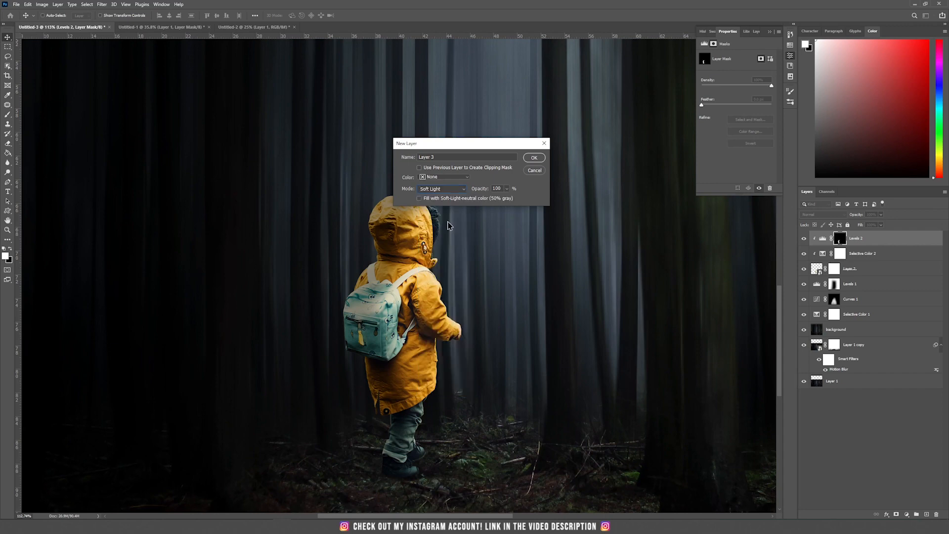
click(451, 199)
text(sh)
key(Return)
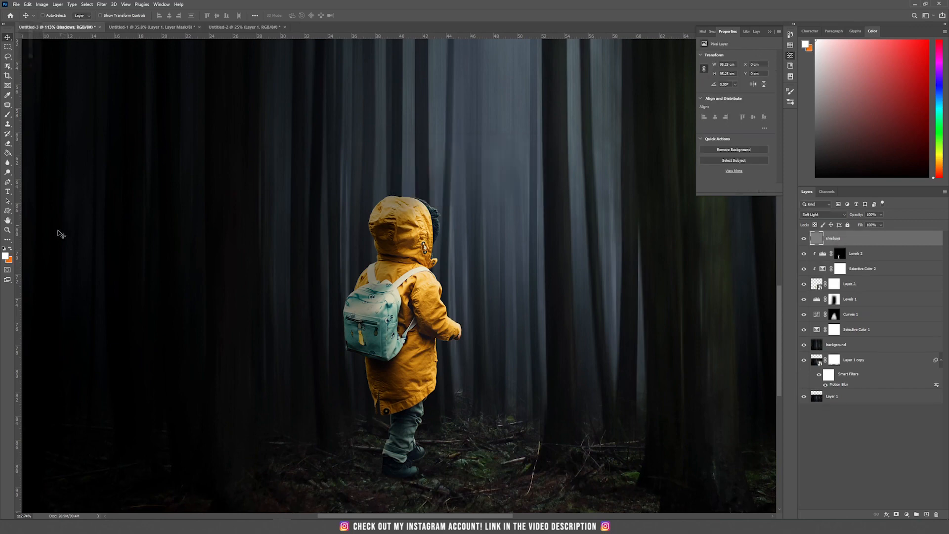
Step: Set the foreground color to black (#000000) and clip the shadows layer to the child
click(6, 256)
drag(592, 276, 751, 349)
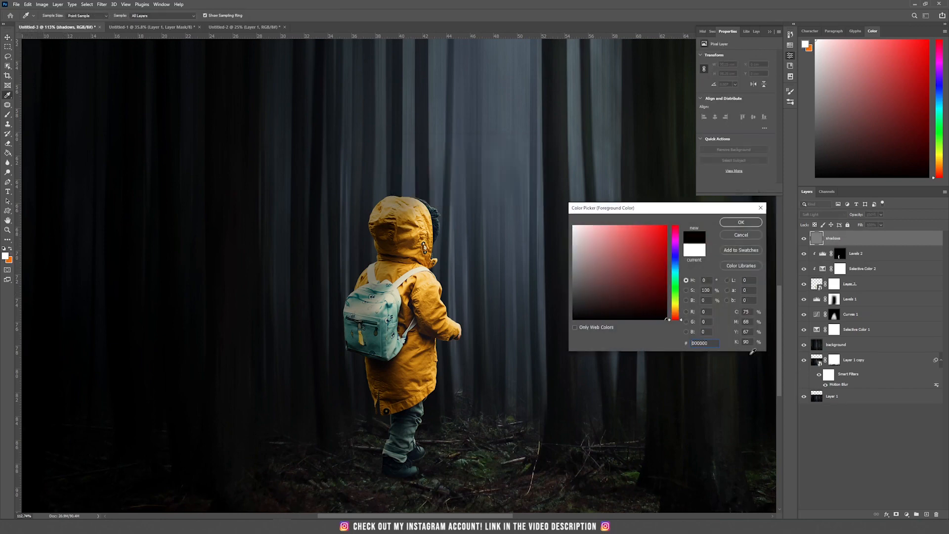
click(753, 223)
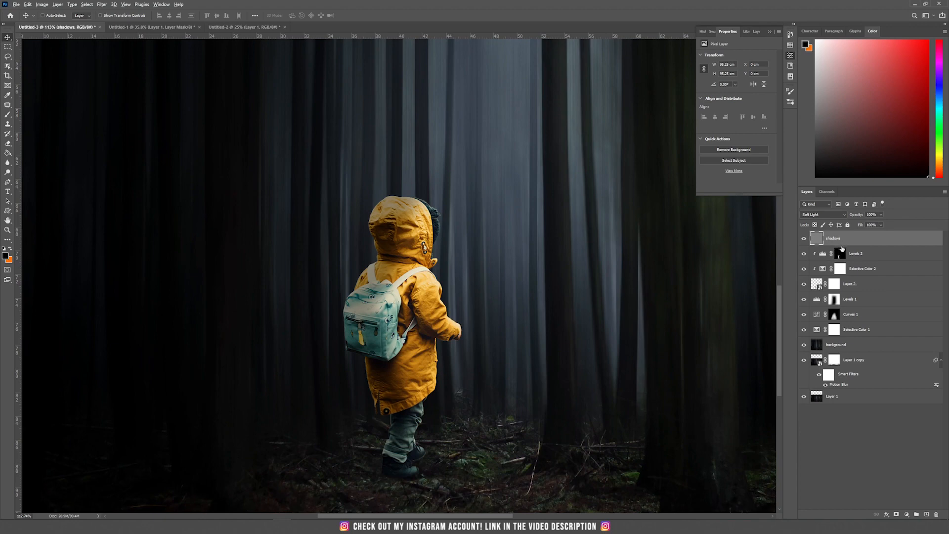
alt+click(841, 244)
Step: Paint black on the shadows layer with a small brush at 18% flow to deepen the hood's shadow edge and folds
scroll(347, 297, up, 3)
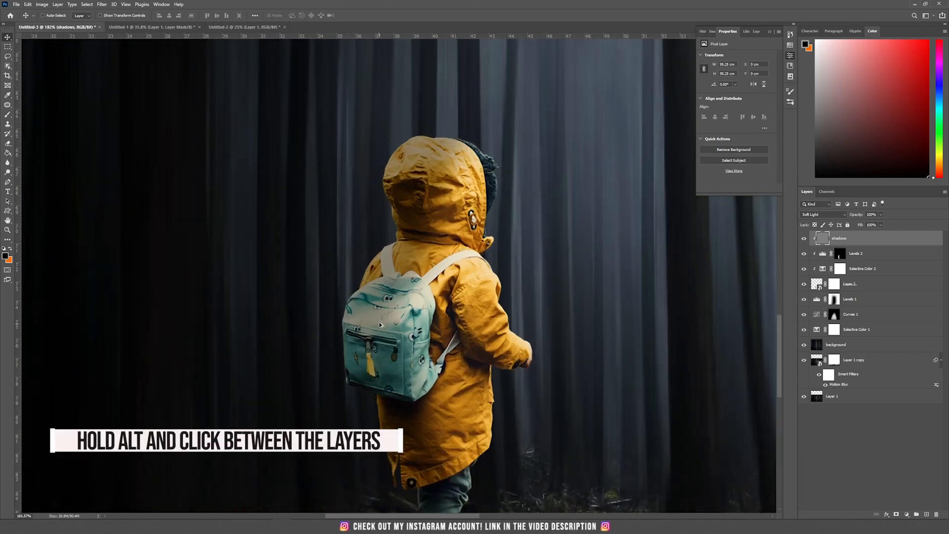
scroll(389, 299, up, 3)
key(b)
key(bracketleft)
key(bracketleft)
key(bracketleft)
key(bracketleft)
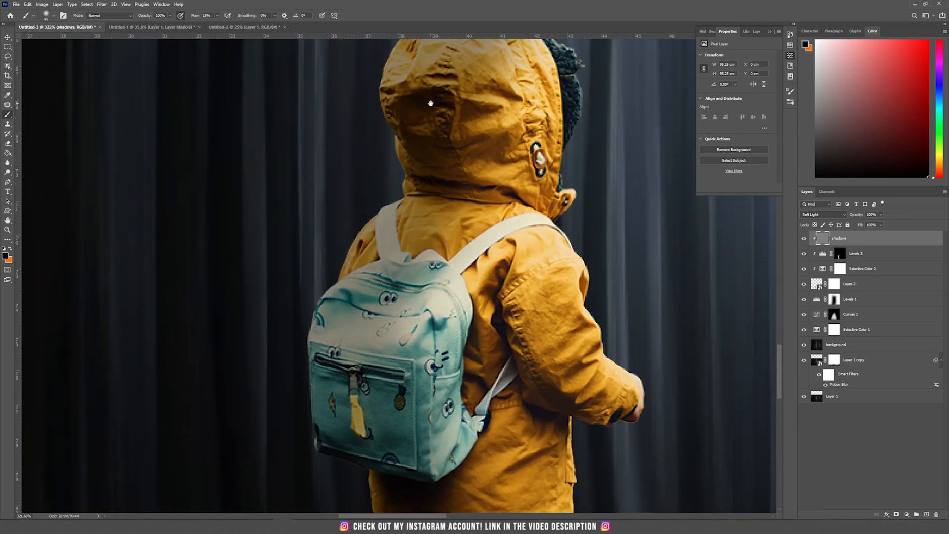
drag(431, 103, 433, 188)
mouse_move(385, 163)
mouse_down()
mouse_move(419, 106)
mouse_move(472, 91)
mouse_move(477, 130)
mouse_move(458, 121)
mouse_move(494, 114)
mouse_up()
key(bracketleft)
key(bracketleft)
key(bracketleft)
key(bracketleft)
key(bracketleft)
key(bracketleft)
key(ctrl+z)
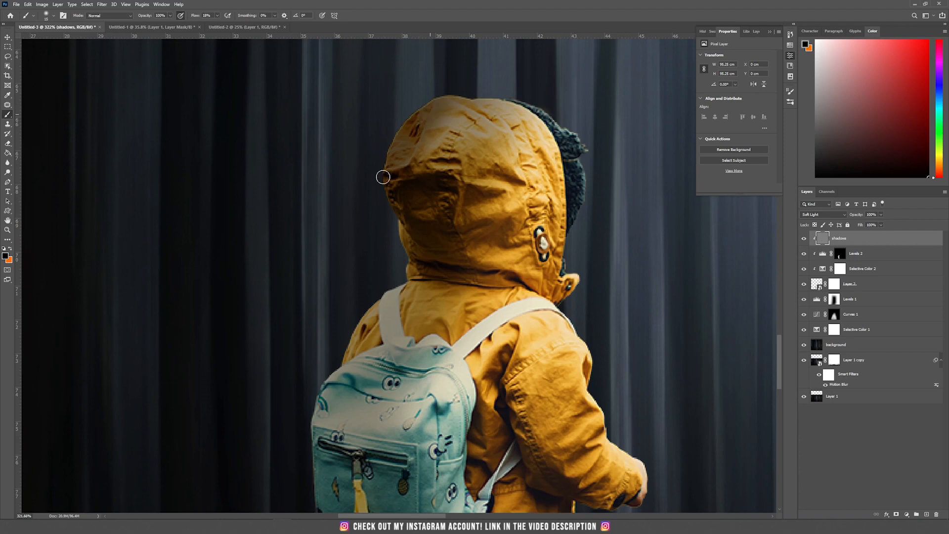
mouse_move(389, 170)
mouse_down()
mouse_move(384, 195)
mouse_move(413, 236)
mouse_move(417, 274)
mouse_move(465, 273)
mouse_up()
drag(454, 220, 438, 197)
Step: Enlarge the brush and darken the shaded shoulder and side of the backpack on the shadows layer
key(bracketright)
key(bracketright)
key(bracketright)
key(bracketright)
mouse_move(425, 255)
mouse_down()
mouse_move(379, 294)
mouse_move(346, 371)
mouse_up()
scroll(346, 370, down, 3)
mouse_move(346, 371)
mouse_down()
mouse_move(381, 242)
mouse_move(364, 332)
mouse_up()
Step: Darken the shaded side of the lower coat, trousers and shoes with a larger brush on the shadows layer
key(bracketright)
key(bracketright)
key(bracketright)
key(bracketright)
mouse_move(457, 242)
mouse_down()
mouse_move(484, 317)
mouse_move(443, 371)
mouse_up()
drag(440, 489, 414, 367)
drag(407, 415, 451, 477)
mouse_move(451, 478)
mouse_down()
mouse_move(425, 369)
mouse_move(417, 392)
mouse_move(405, 374)
mouse_up()
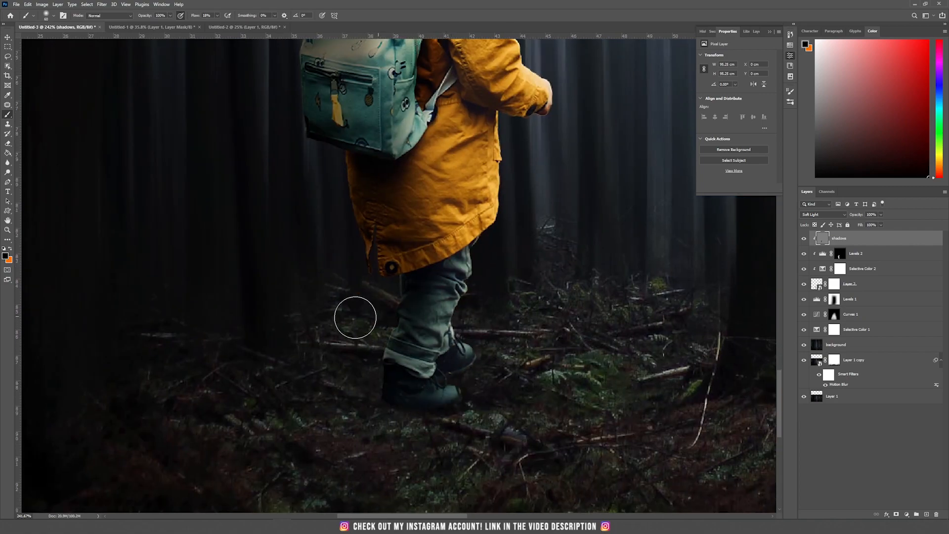
drag(479, 211, 474, 466)
scroll(366, 198, down, 12)
key(v)
scroll(368, 265, up, 4)
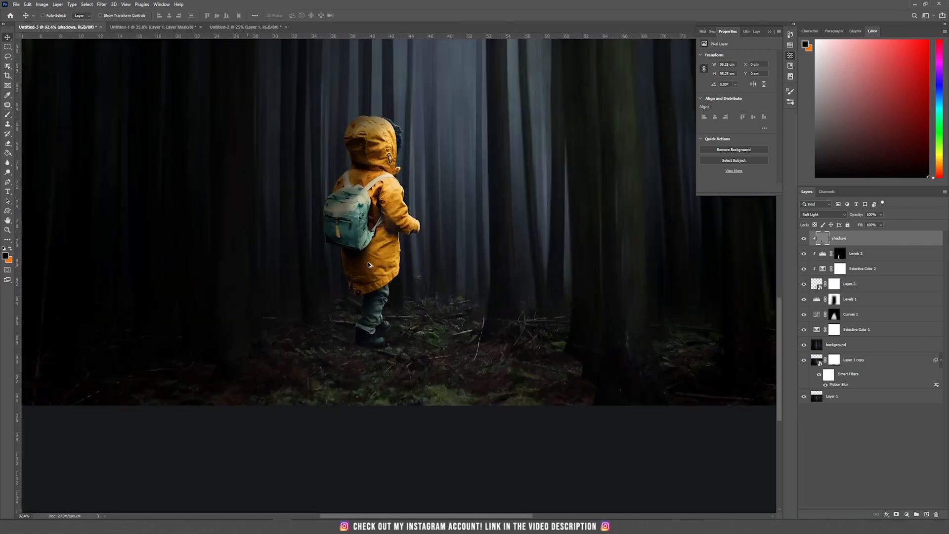
scroll(368, 265, up, 2)
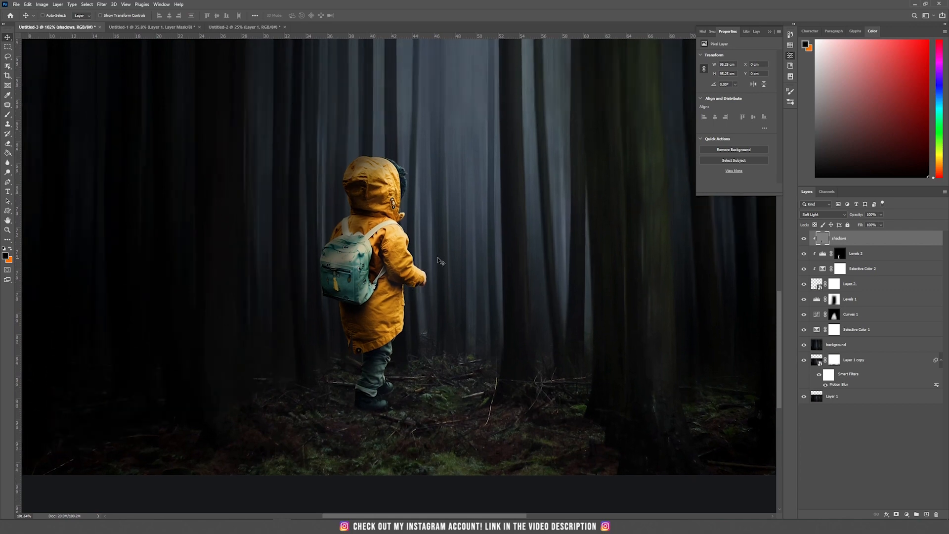
Step: Switch to the lantern photo and trace the lantern's outer outline with the Pen tool, leaving out its wire handle
click(228, 27)
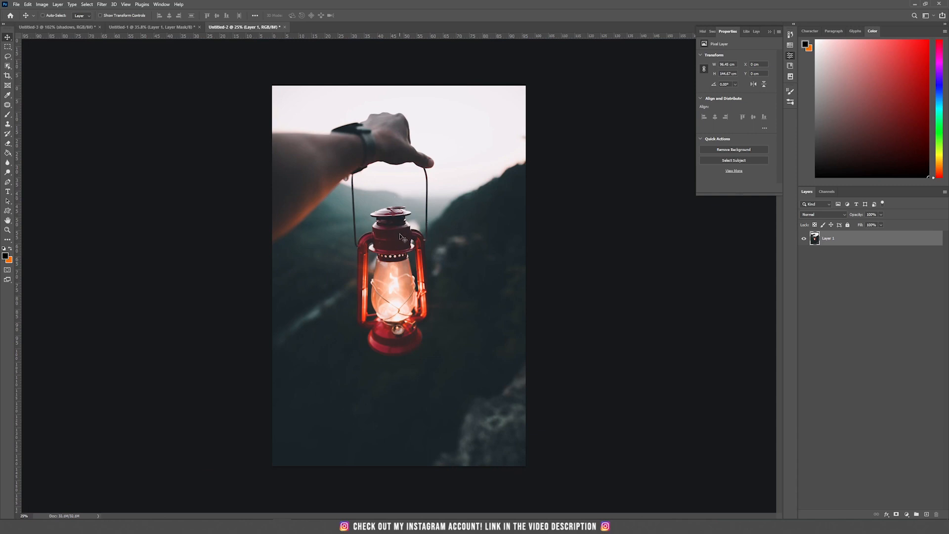
scroll(401, 235, up, 5)
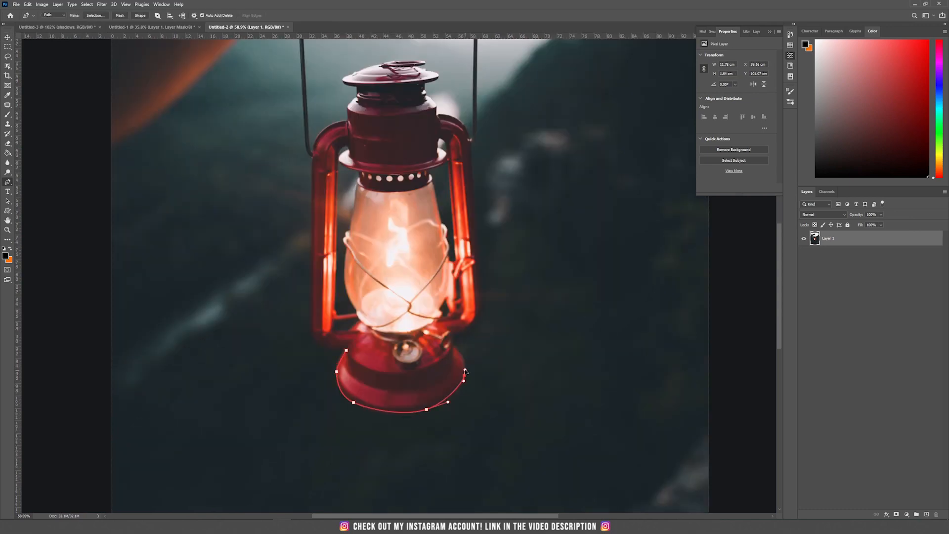
scroll(459, 371, up, 3)
click(460, 370)
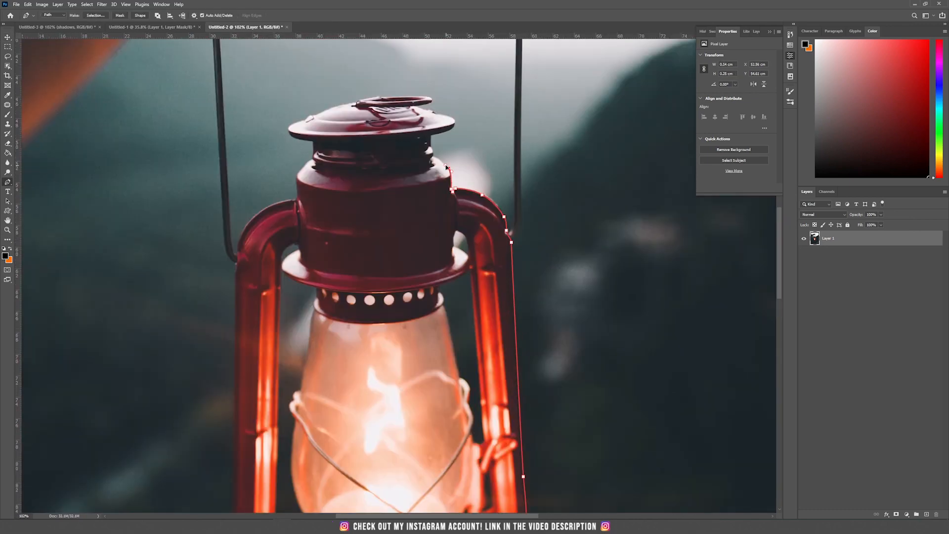
scroll(484, 259, up, 2)
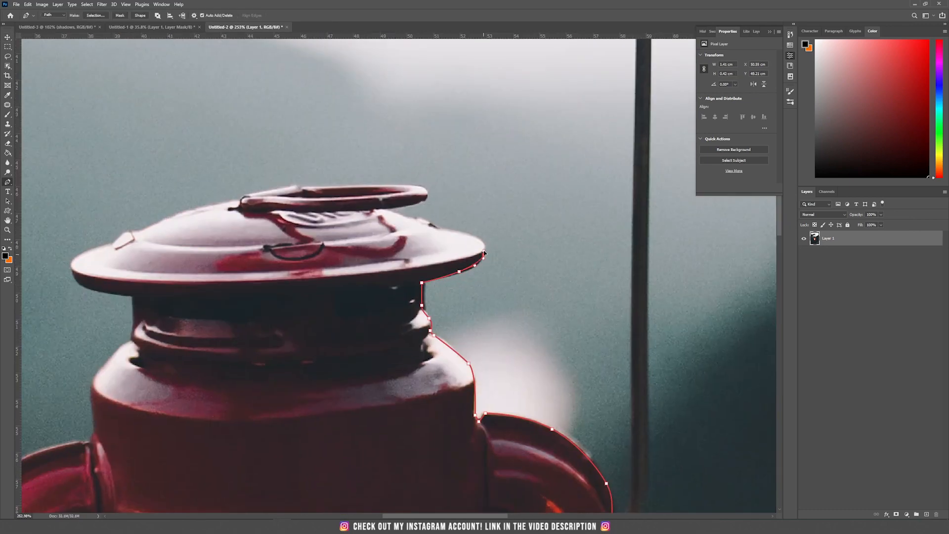
click(384, 212)
click(358, 189)
click(317, 189)
click(293, 188)
click(258, 195)
click(239, 202)
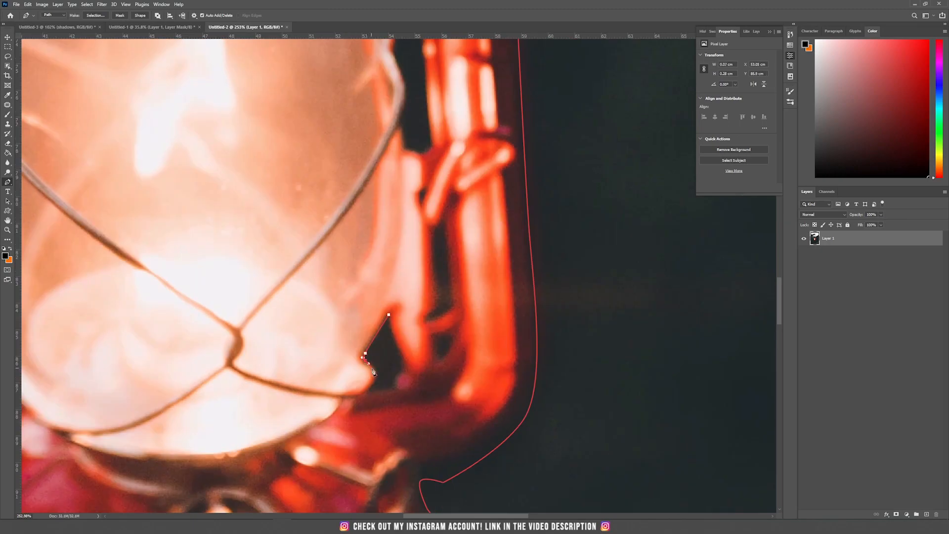
Step: Trace the dark inner gap between the lantern's glass and its frame tube as a further Pen path
click(434, 334)
click(450, 334)
click(456, 342)
click(442, 362)
click(437, 364)
click(437, 297)
click(430, 275)
click(440, 156)
click(436, 134)
click(420, 143)
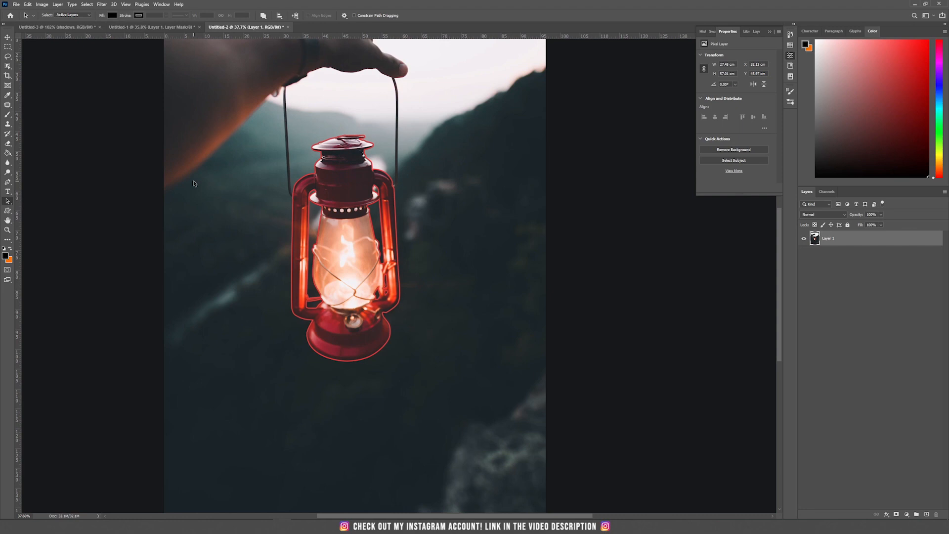
Step: Select all lantern paths, turn them into a new selection with 0 px feather, and apply it as a layer mask
right_click(9, 203)
click(8, 202)
drag(196, 101, 497, 421)
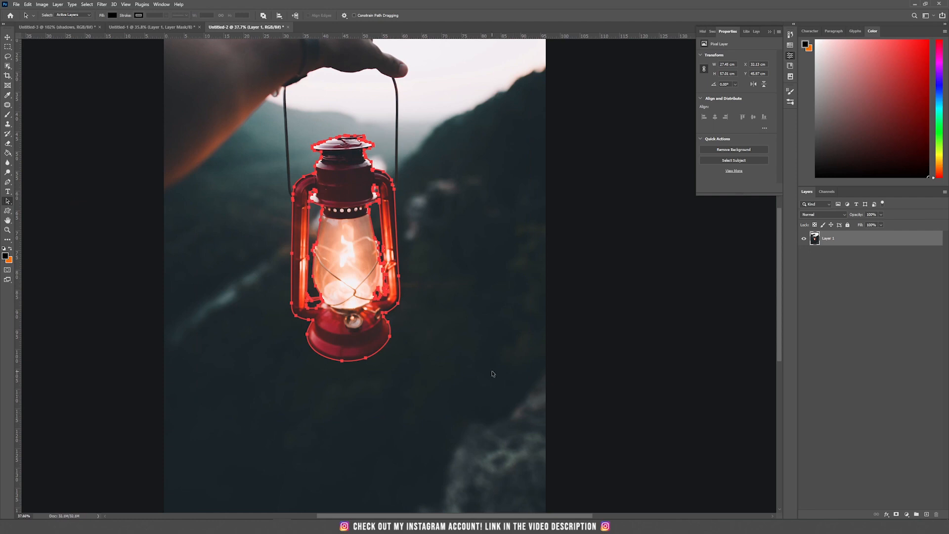
right_click(339, 177)
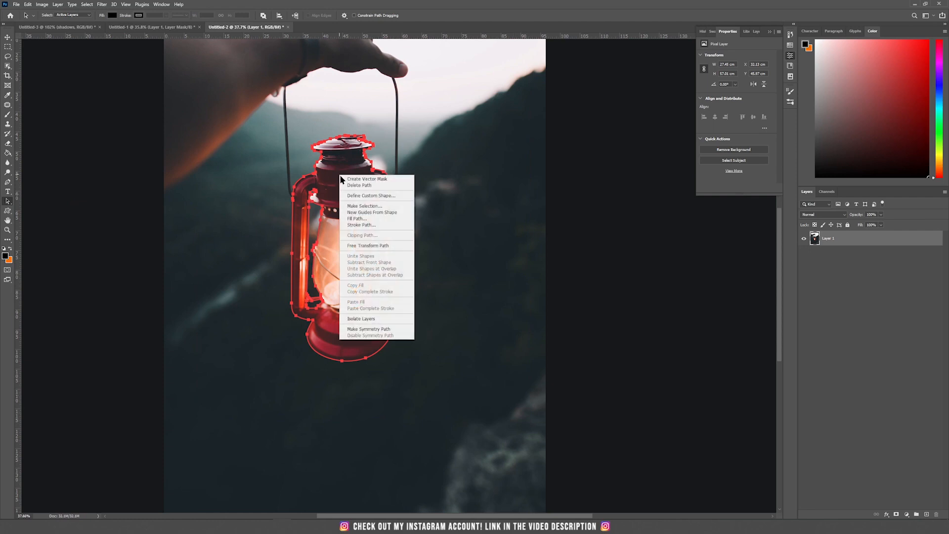
click(367, 204)
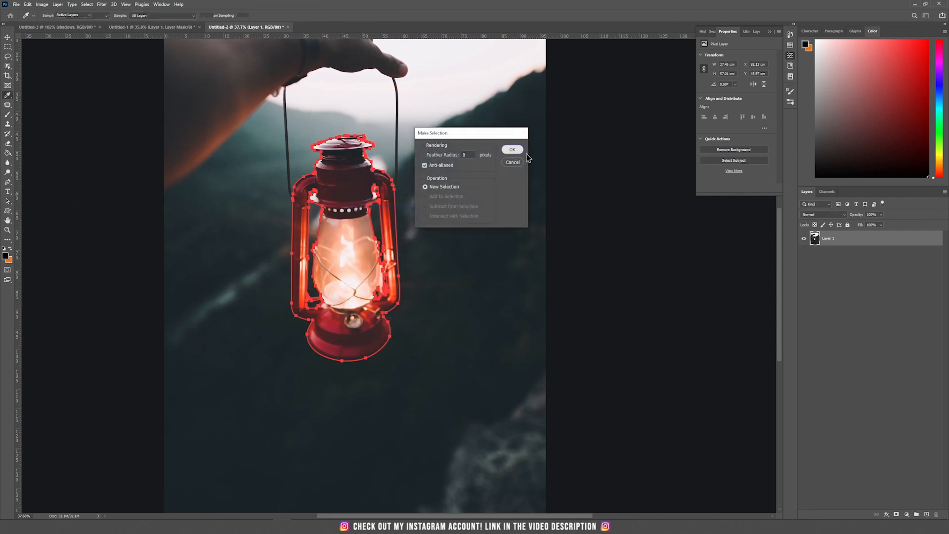
click(512, 149)
click(896, 514)
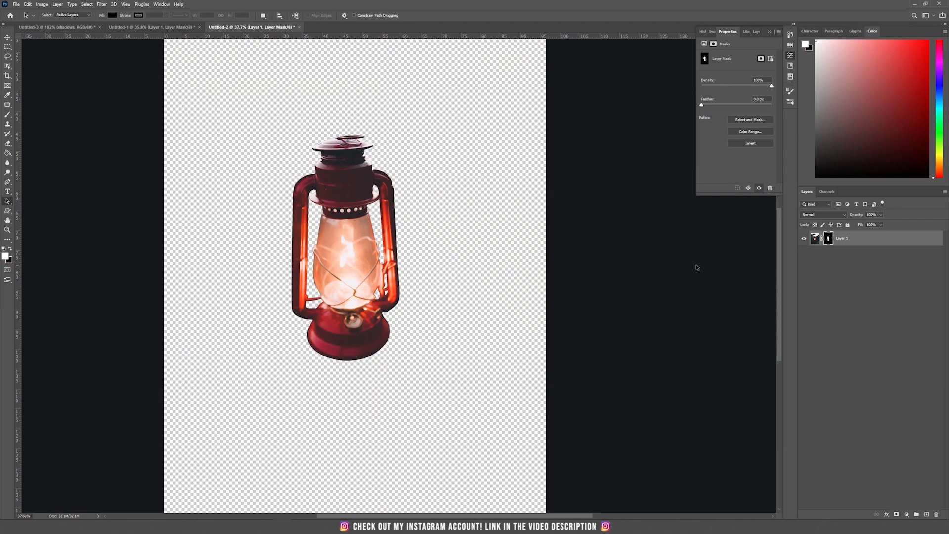
Step: Bring the masked lantern into the forest composite and place it beside the child
key(v)
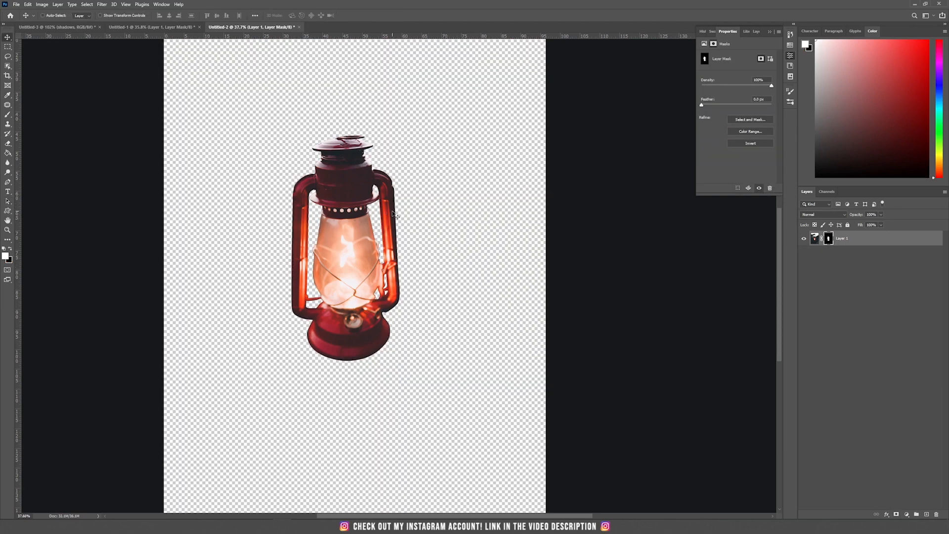
drag(346, 203, 416, 280)
scroll(509, 259, down, 3)
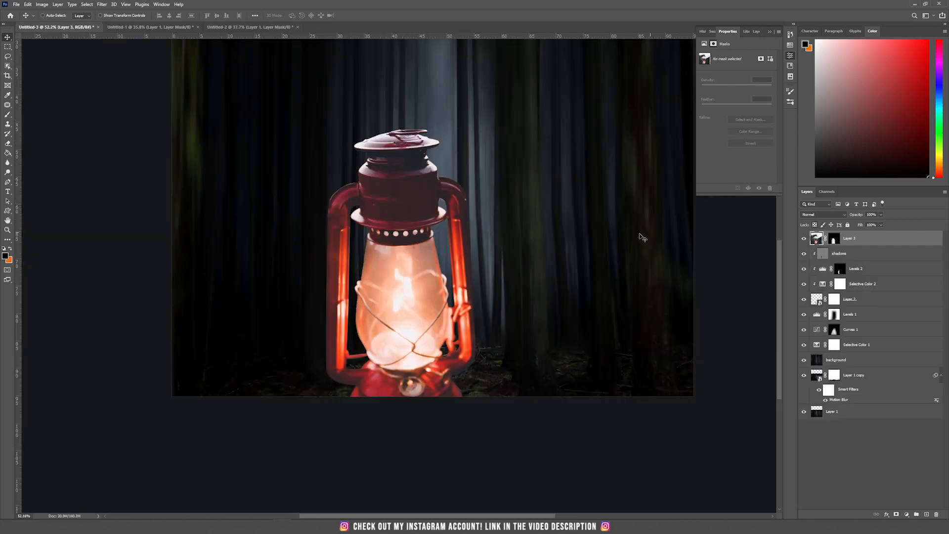
drag(431, 233, 544, 181)
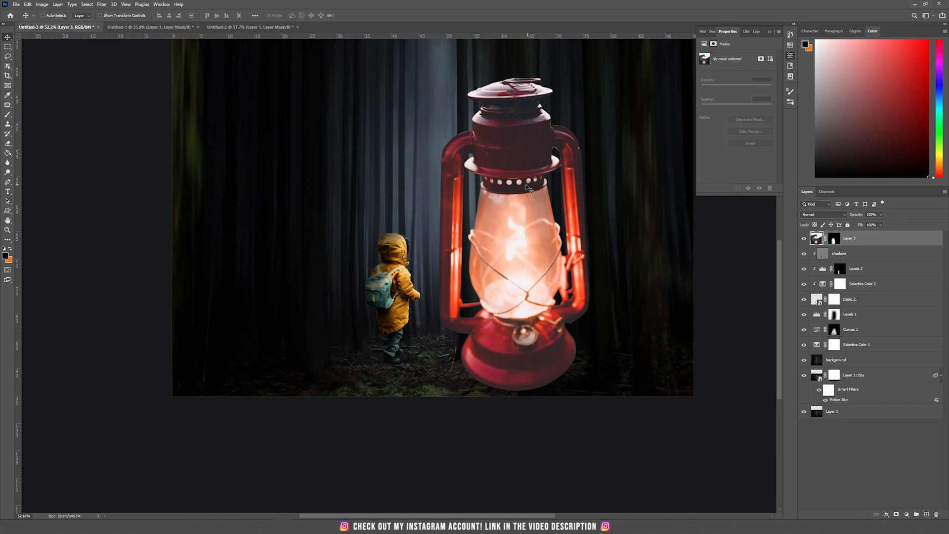
Step: Apply Auto Tone, Auto Contrast and Auto Color to the lantern layer
click(43, 5)
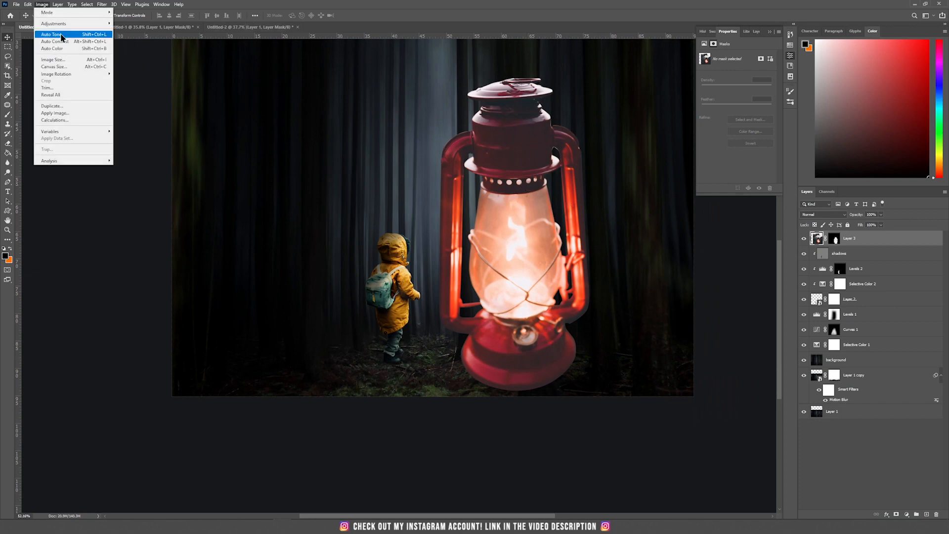
click(62, 35)
click(42, 4)
click(55, 42)
click(42, 5)
click(53, 48)
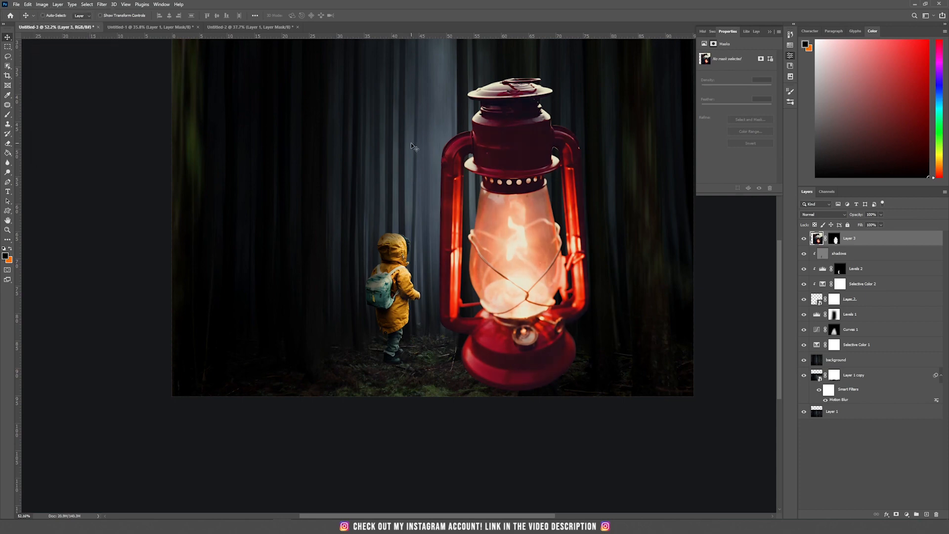
Step: Convert the lantern layer to a smart object and scale it to about 2.79 by 5.79 cm, placed beneath the child's hand
right_click(880, 243)
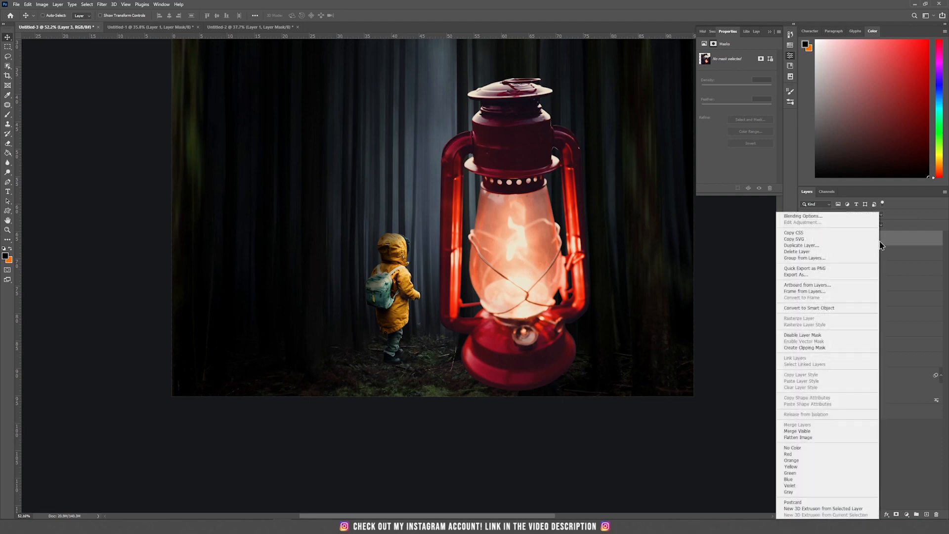
click(835, 310)
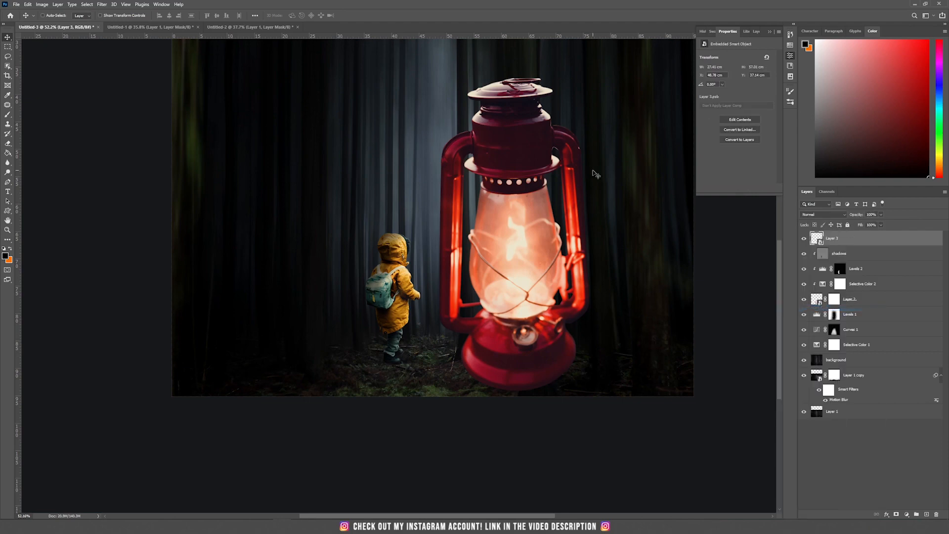
key(ctrl+t)
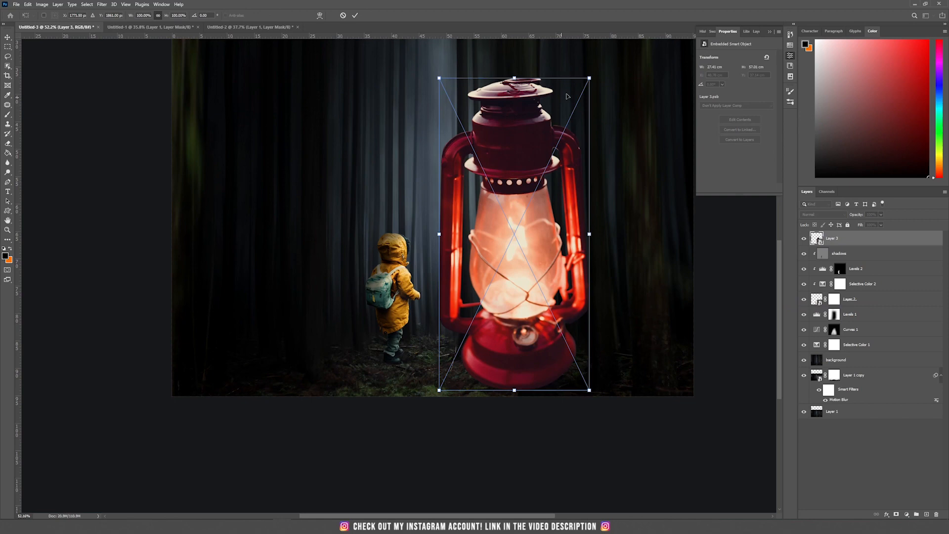
drag(589, 77, 422, 322)
scroll(421, 322, up, 2)
scroll(421, 322, up, 3)
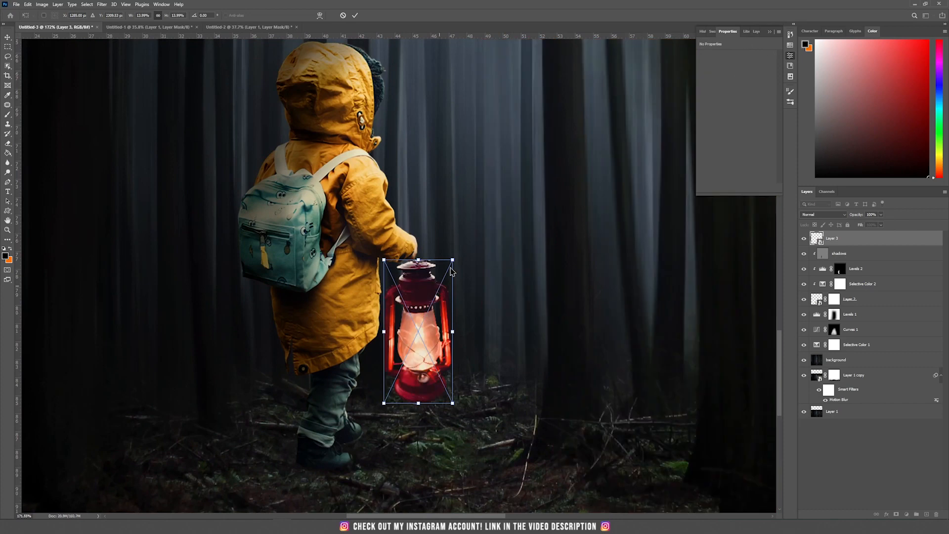
drag(453, 259, 434, 299)
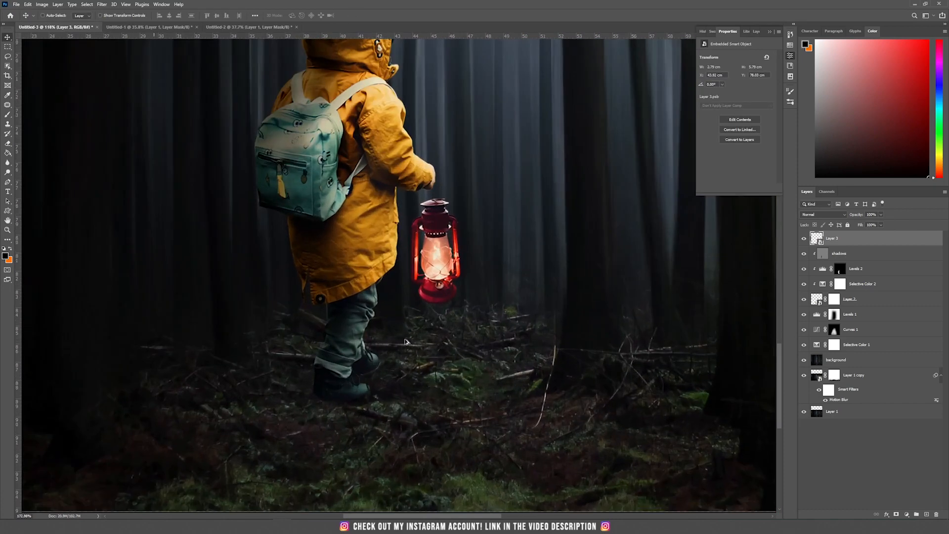
Step: Add a Selective Color adjustment layer above the lantern and clip it to the lantern layer
scroll(527, 204, up, 1)
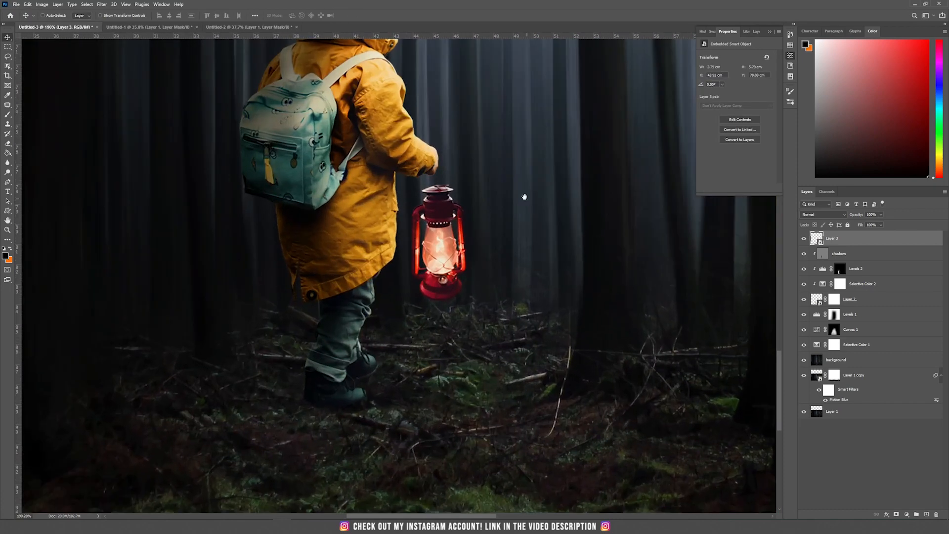
drag(528, 204, 501, 235)
click(905, 514)
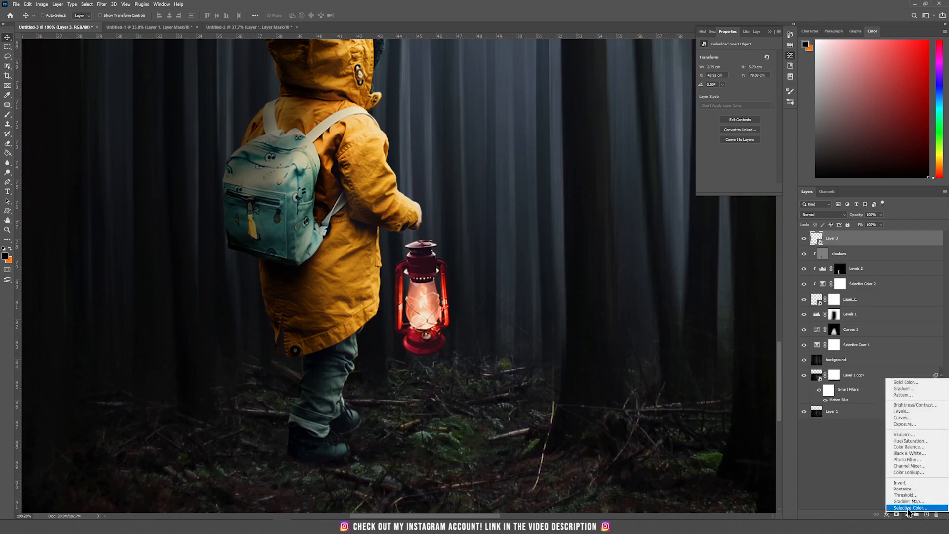
click(910, 508)
click(726, 188)
Step: Rename the lantern's smart object layer to Lantern and label it orange
double_click(833, 254)
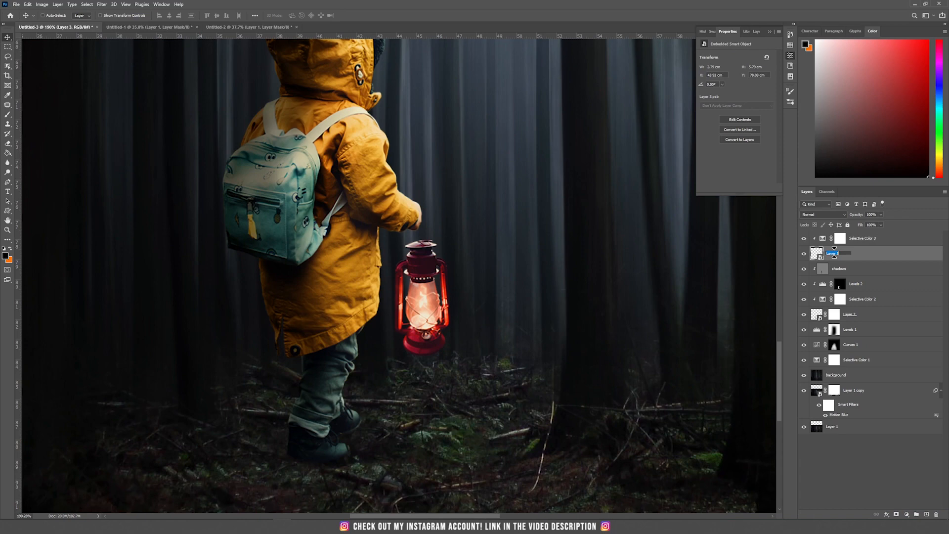
text(Lantern)
key(Return)
right_click(801, 254)
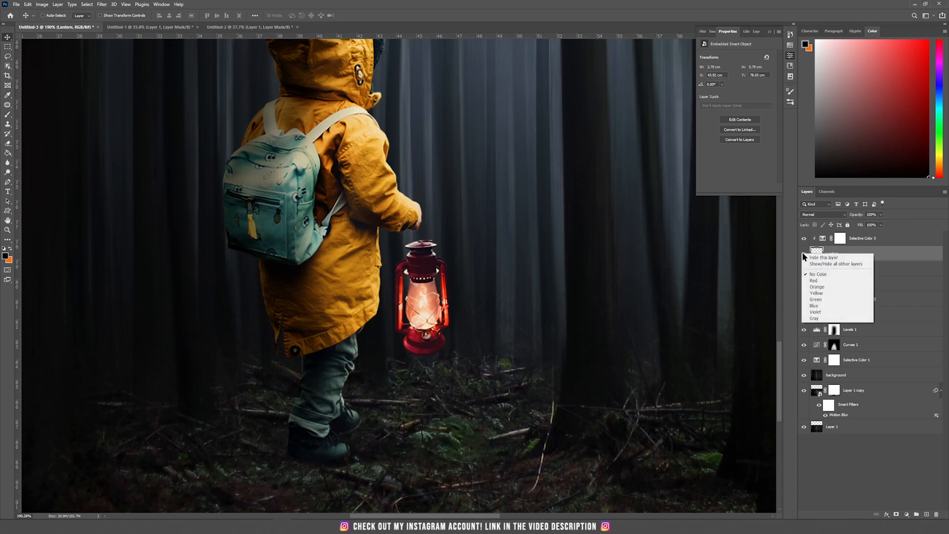
click(831, 285)
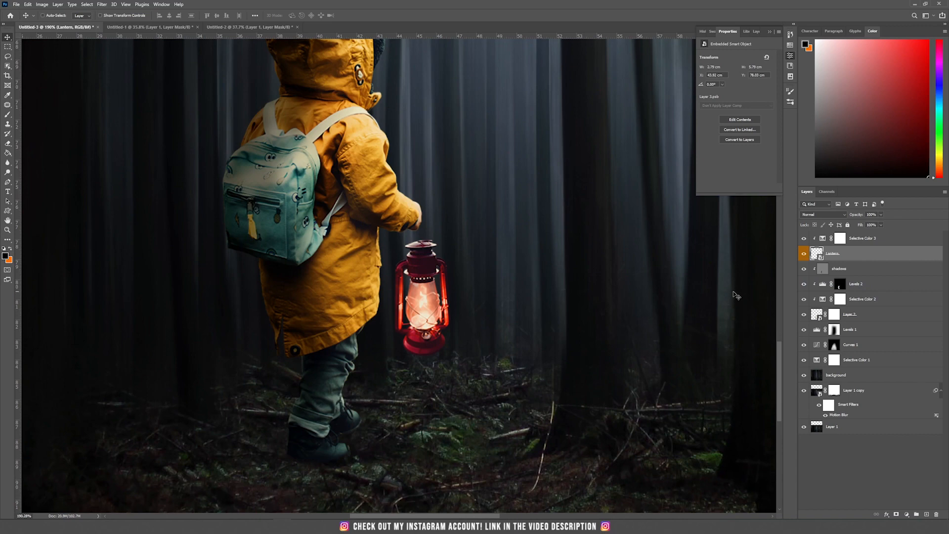
Step: In the lantern's Selective Color adjustment, shift the Reds and slightly raise cyan, magenta, yellow and black in the Neutrals
click(821, 240)
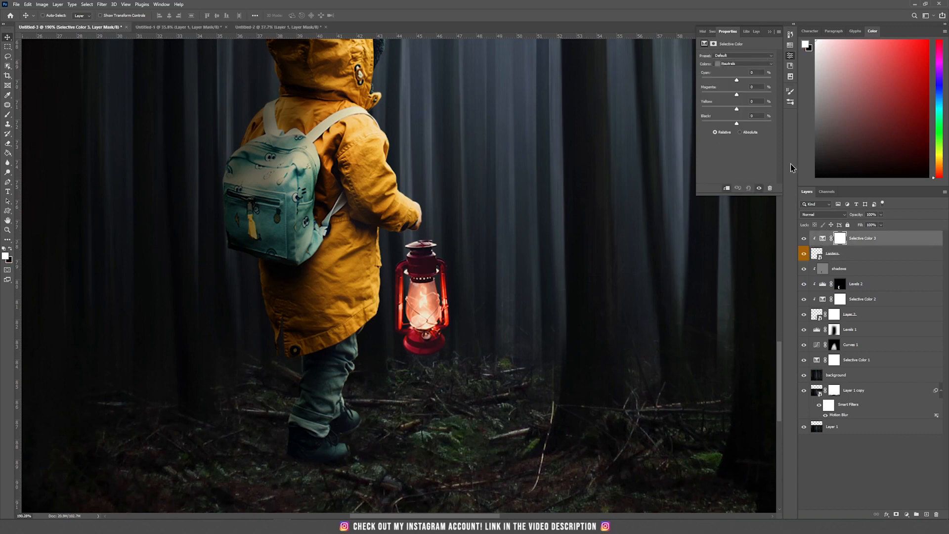
click(740, 68)
click(734, 67)
click(735, 65)
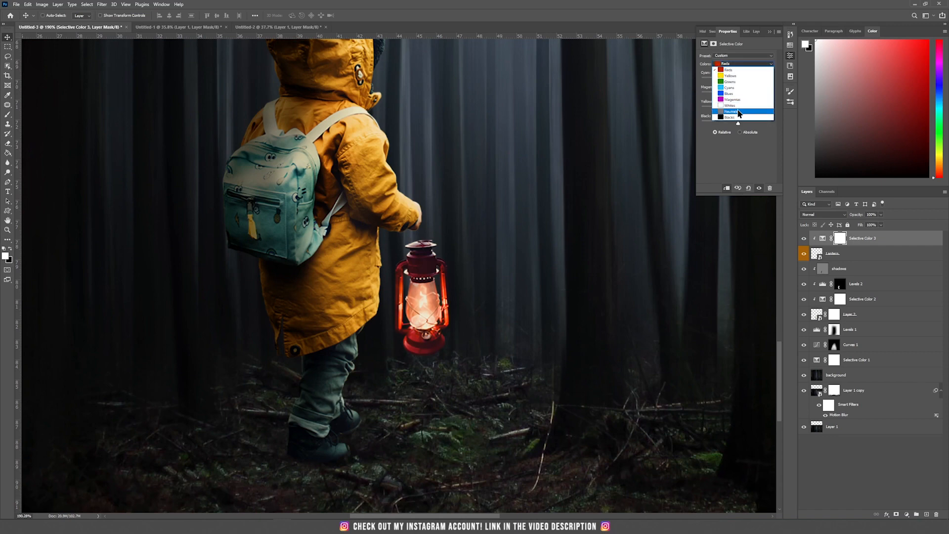
click(736, 118)
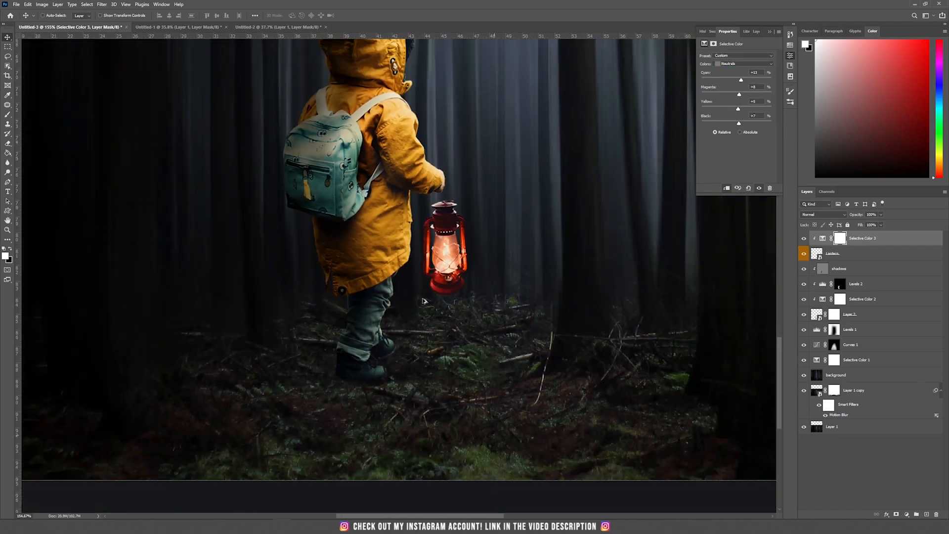
Step: Switch to the lantern photo, select the left side of the wire handle with the Object Selection tool and copy it
scroll(443, 213, up, 5)
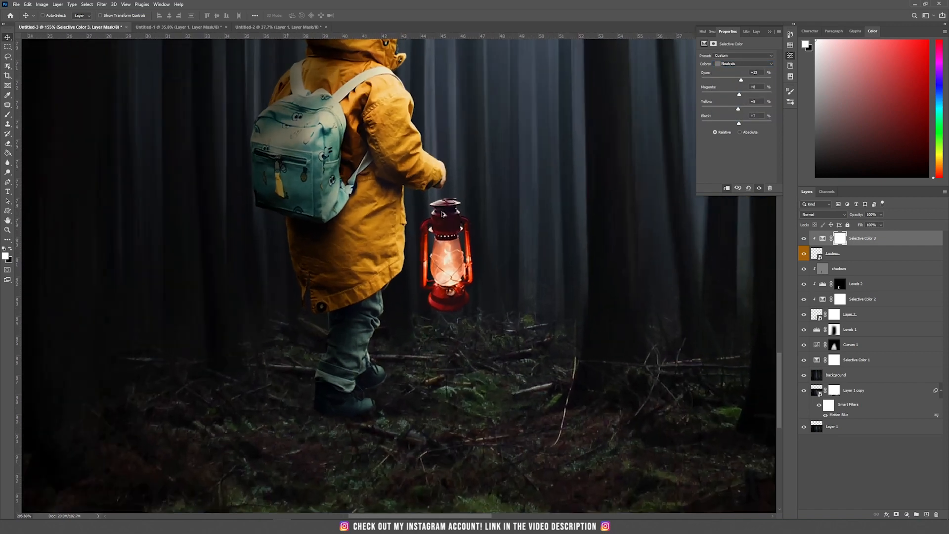
scroll(443, 213, up, 2)
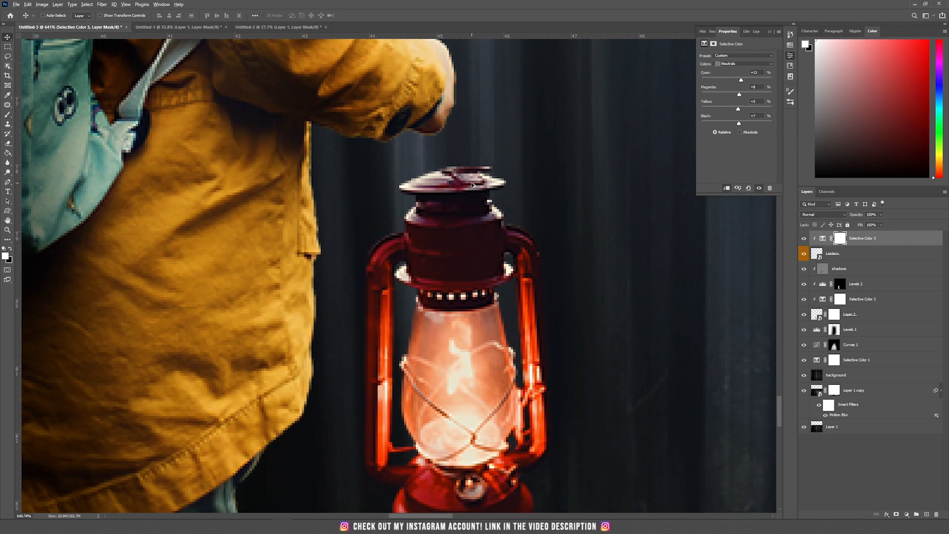
scroll(472, 185, down, 6)
click(304, 28)
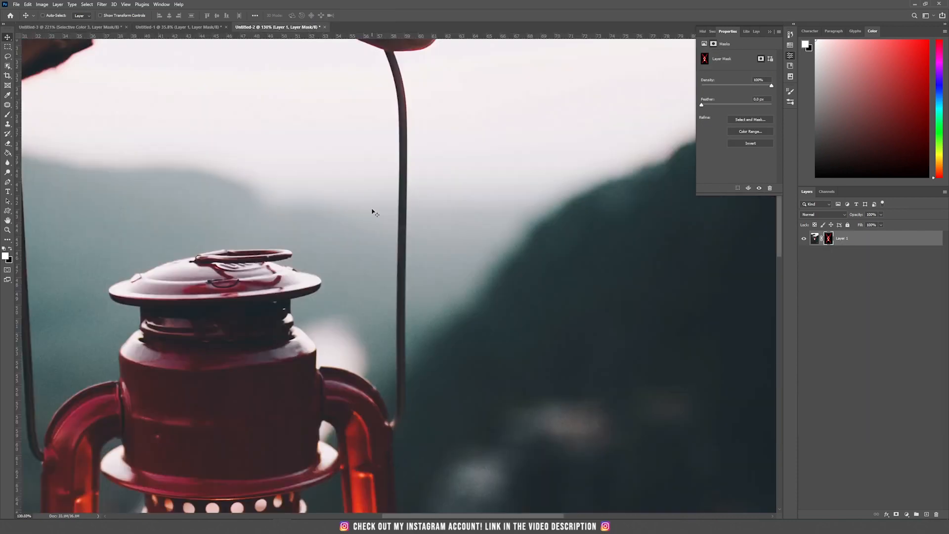
drag(227, 239, 411, 233)
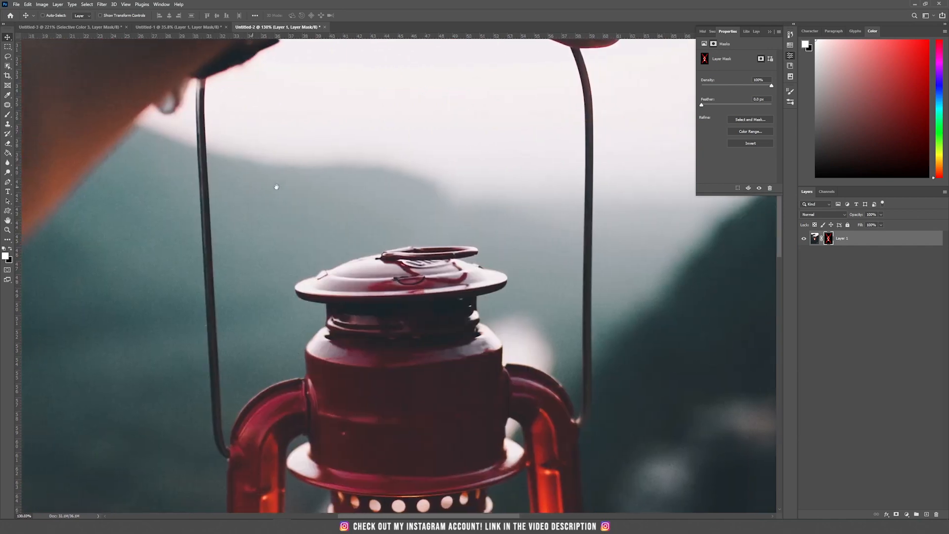
drag(256, 187, 401, 174)
key(ctrl+2)
key(w)
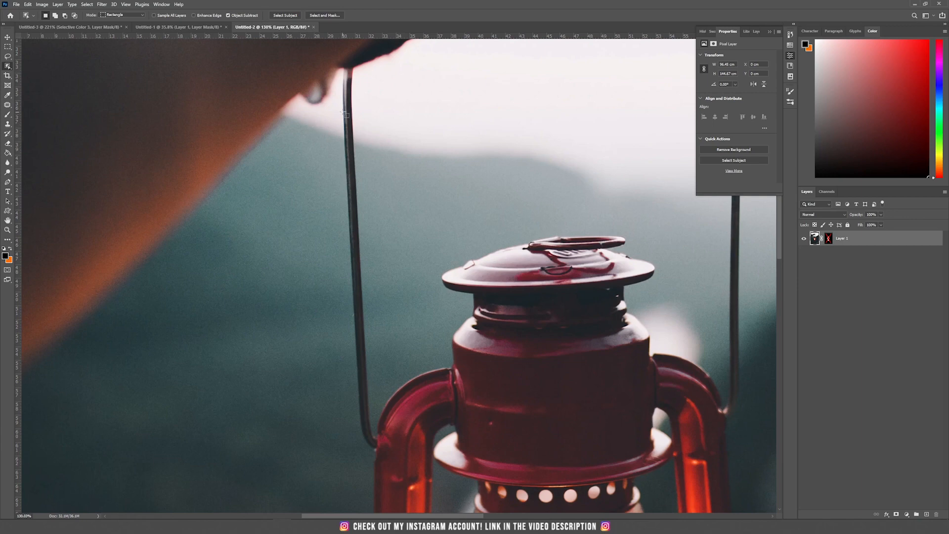
mouse_move(342, 94)
mouse_down()
mouse_move(376, 267)
mouse_move(374, 433)
mouse_up()
Step: Paste the copied wire into the forest composite, move it over the lantern and convert its layer to a smart object
click(69, 26)
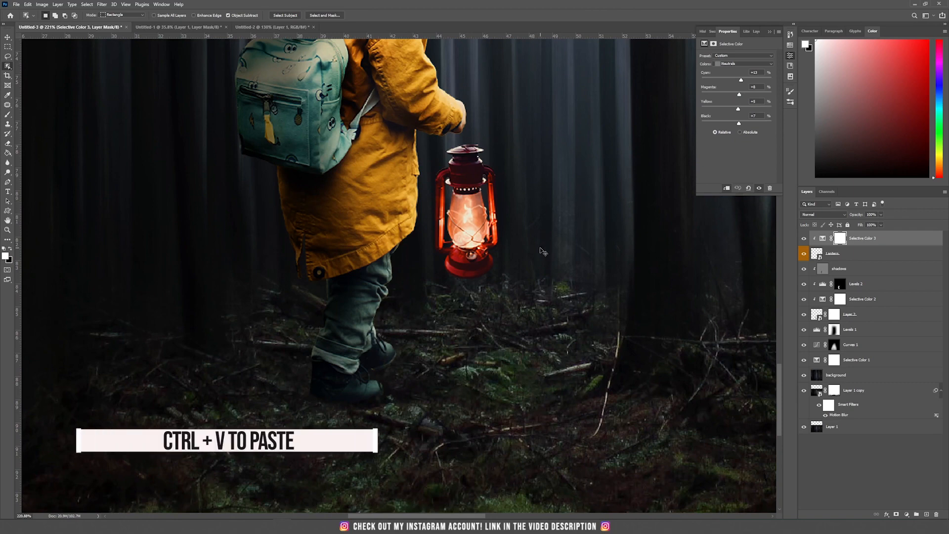
key(ctrl+v)
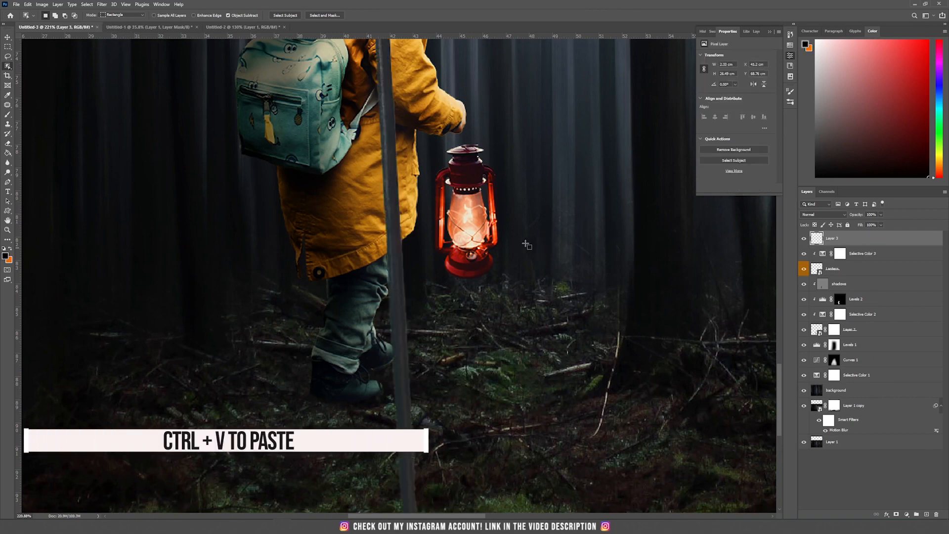
key(v)
scroll(414, 238, down, 5)
drag(409, 235, 438, 231)
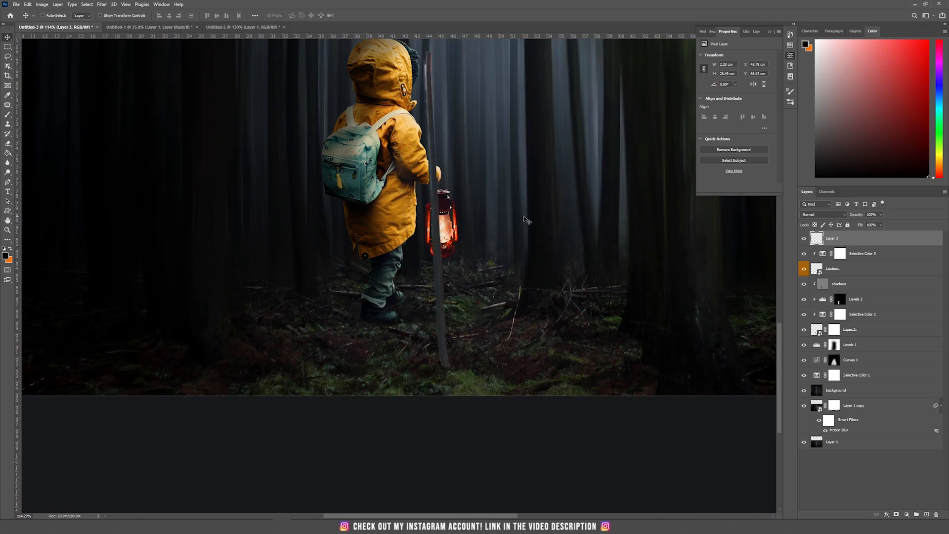
right_click(865, 246)
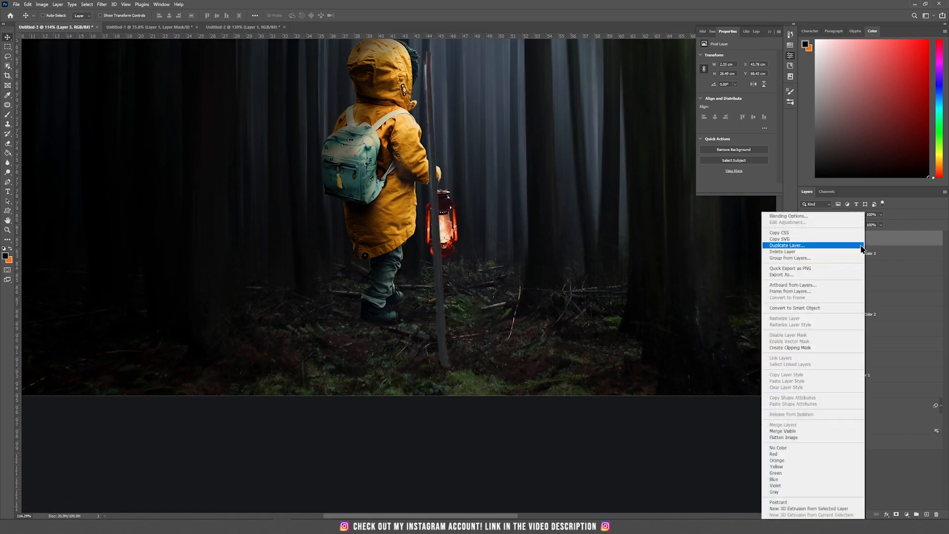
click(804, 310)
key(ctrl+t)
drag(438, 49, 437, 300)
scroll(445, 326, up, 3)
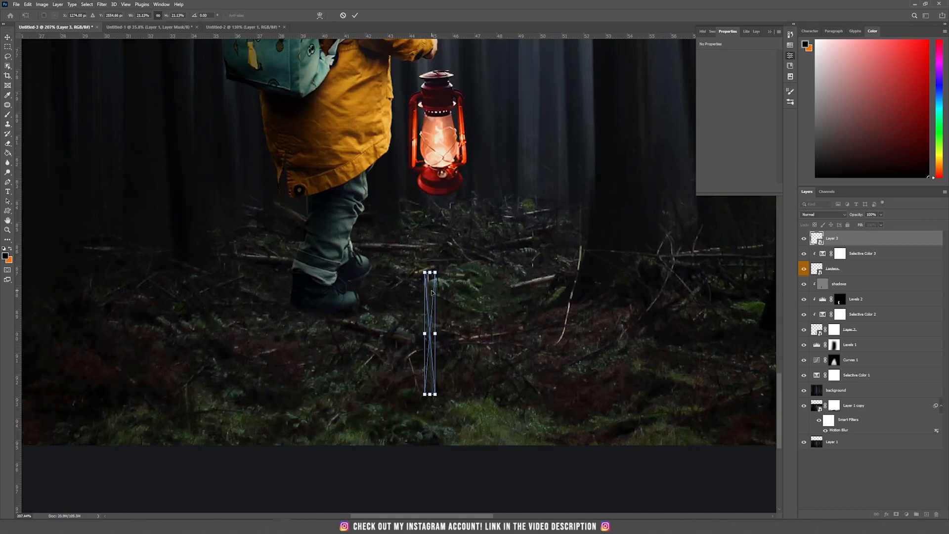
drag(431, 304, 434, 104)
key(Return)
scroll(484, 277, up, 3)
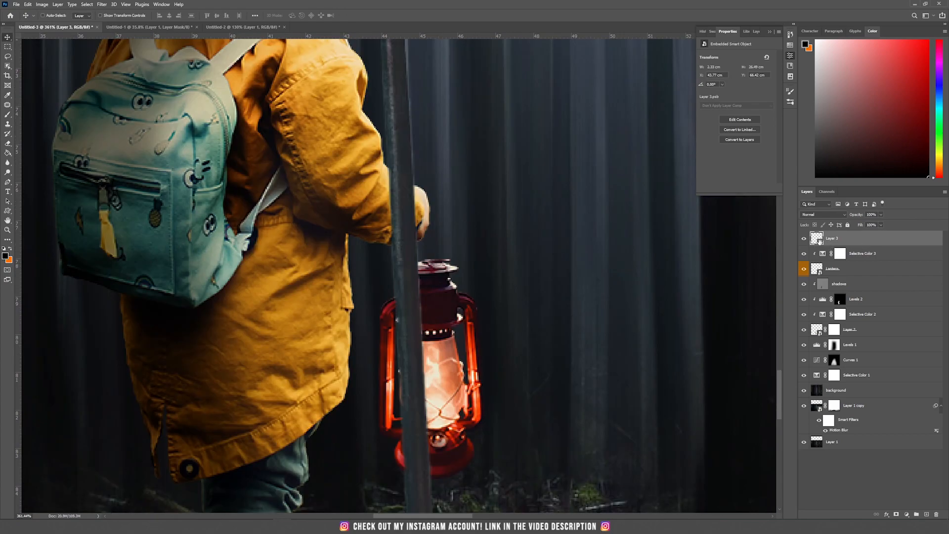
Step: Hide the wire layer, lower the lantern and scale it to about 2.36 by 4.9 cm beneath the child's hand
scroll(536, 296, down, 3)
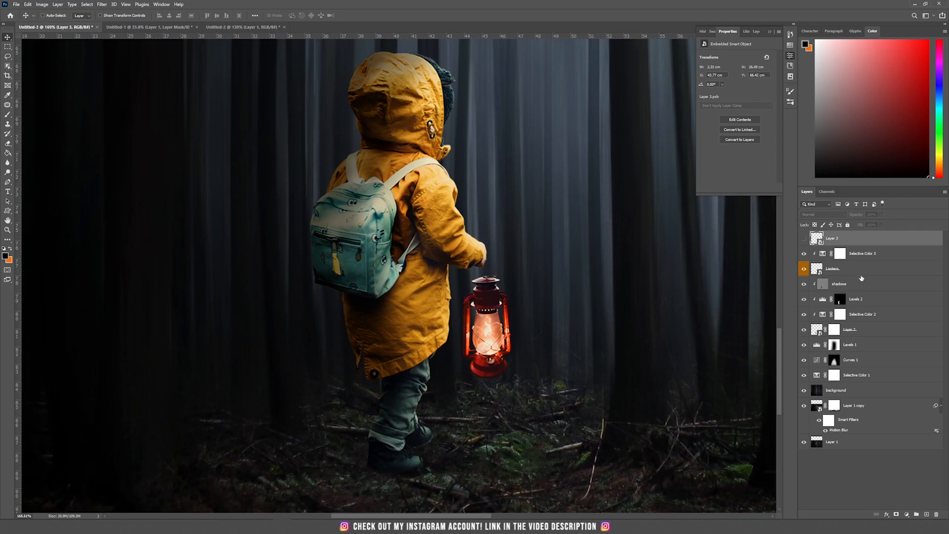
click(862, 272)
drag(544, 304, 543, 323)
key(ctrl+t)
drag(511, 398, 504, 380)
key(Return)
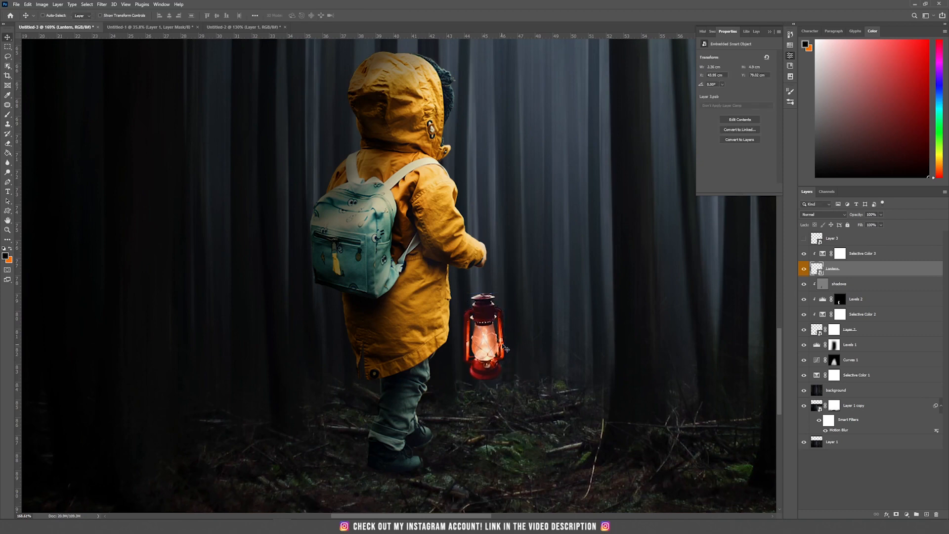
Step: Show the wire layer again, scale it to about 4.4 cm tall, tilted about 4°, and place it between the sleeve and lantern
scroll(503, 347, down, 10)
scroll(504, 347, up, 7)
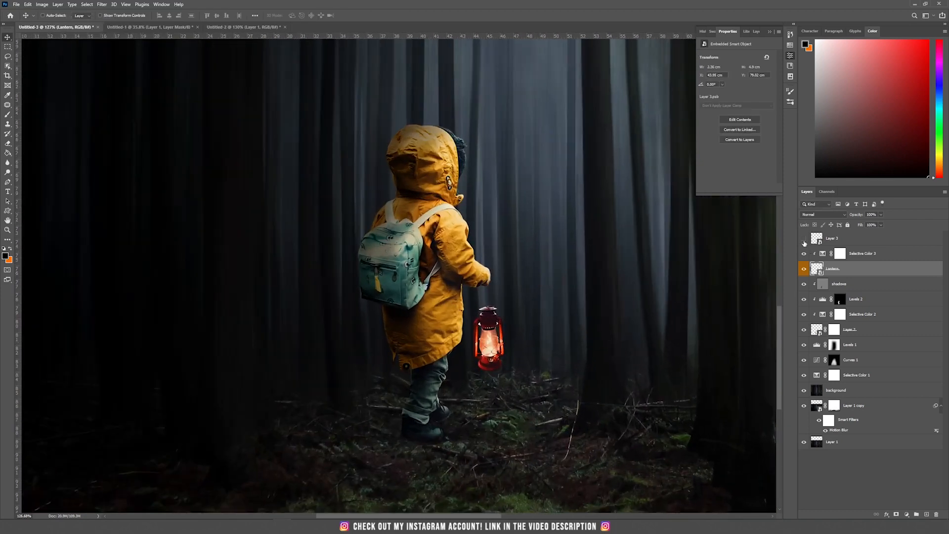
click(803, 243)
click(840, 239)
key(ctrl+t)
drag(496, 139, 475, 284)
scroll(485, 299, up, 8)
key(Return)
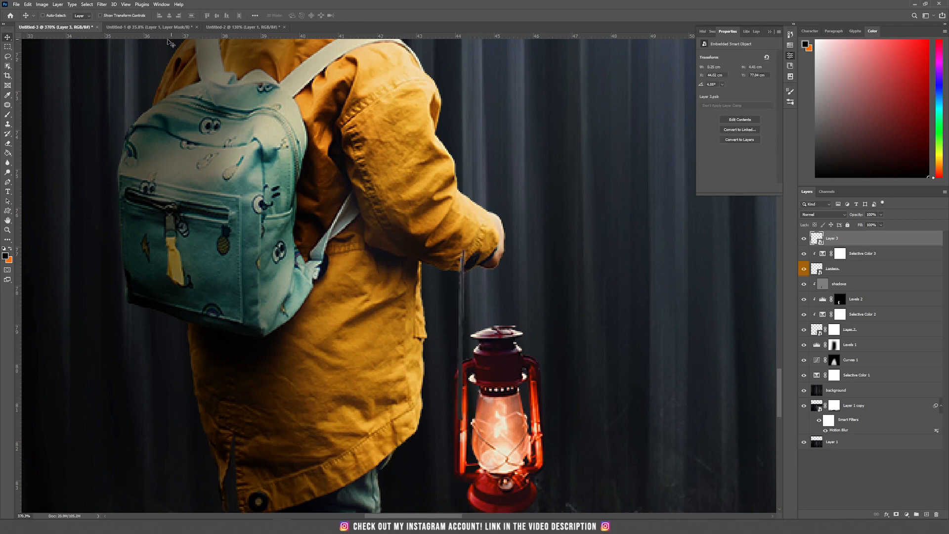
Step: Start Puppet Warp on the wire and place pins along its length
click(56, 4)
click(470, 304)
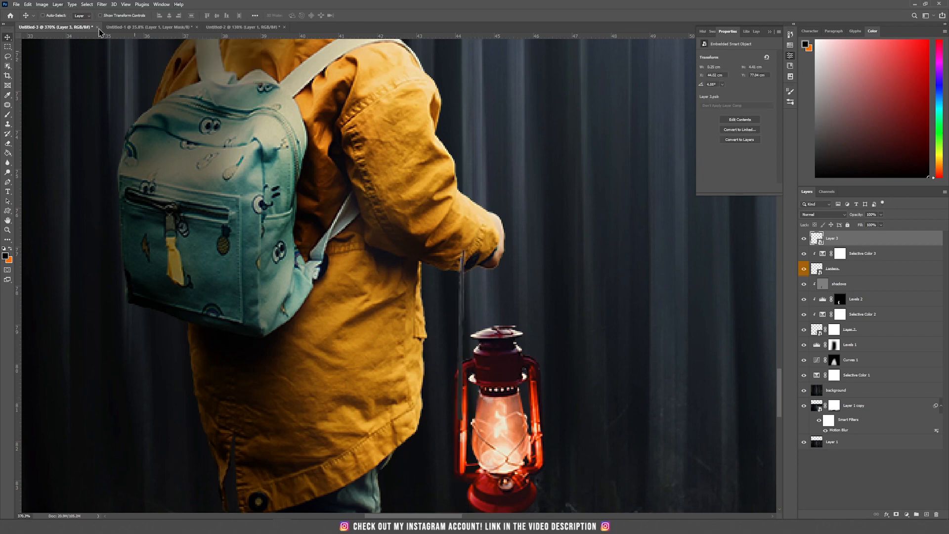
click(28, 5)
click(42, 153)
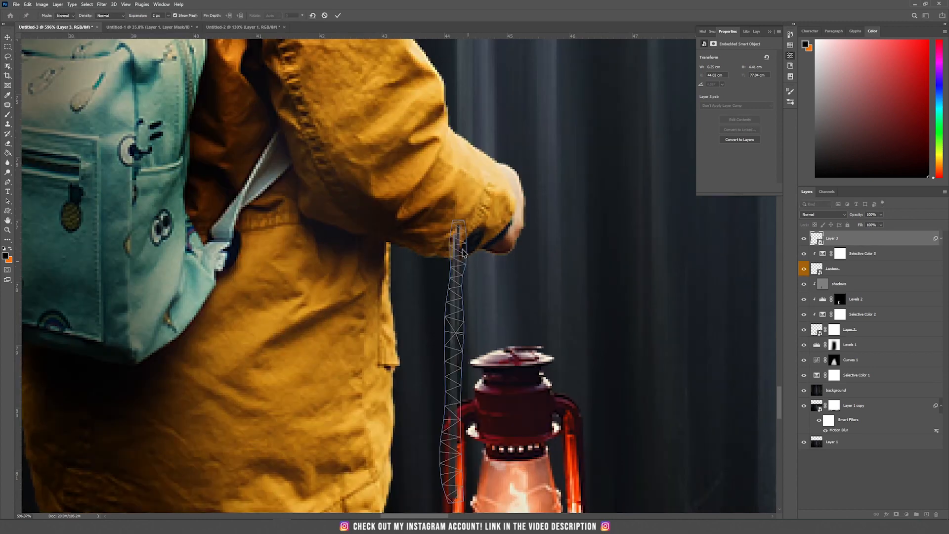
click(454, 283)
click(455, 387)
click(451, 438)
Step: Bend the wire with the Puppet Warp pins so it curves from the child's hand around to the lantern's upper left side
drag(458, 227, 464, 230)
drag(454, 283, 440, 283)
drag(456, 387, 436, 385)
drag(452, 438, 436, 429)
drag(448, 460, 476, 442)
drag(433, 401, 430, 400)
drag(464, 232, 484, 238)
key(Return)
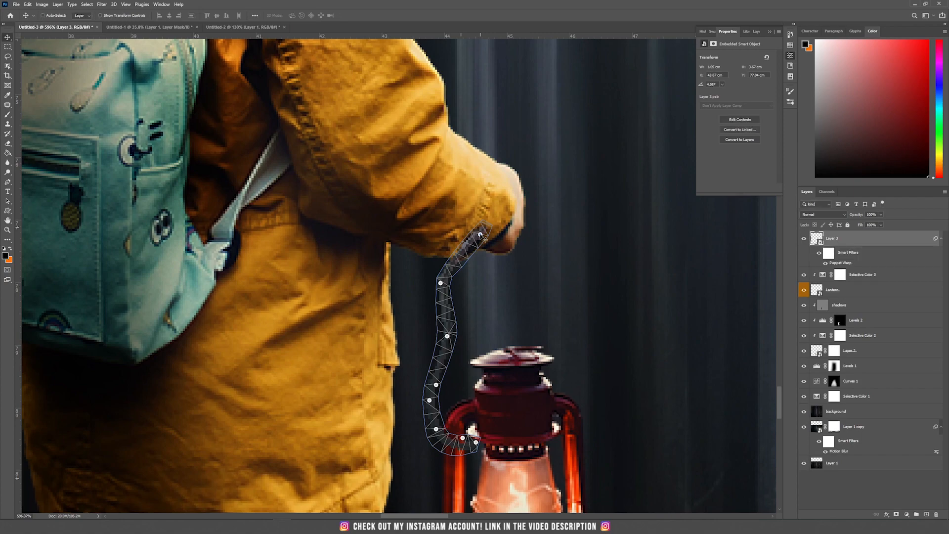
Step: Duplicate the bent wire layer and mirror the copy horizontally
scroll(485, 238, down, 3)
scroll(486, 270, up, 2)
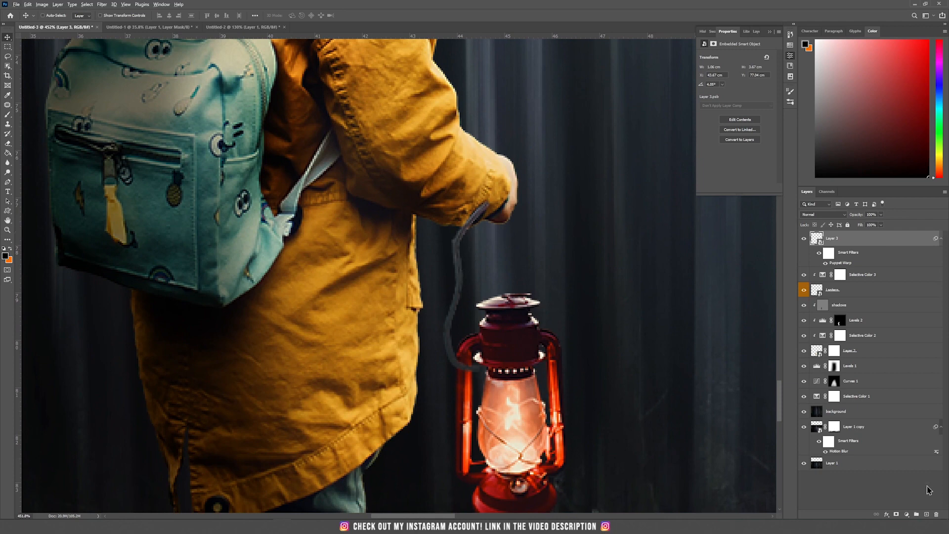
drag(868, 240, 927, 514)
key(ctrl+t)
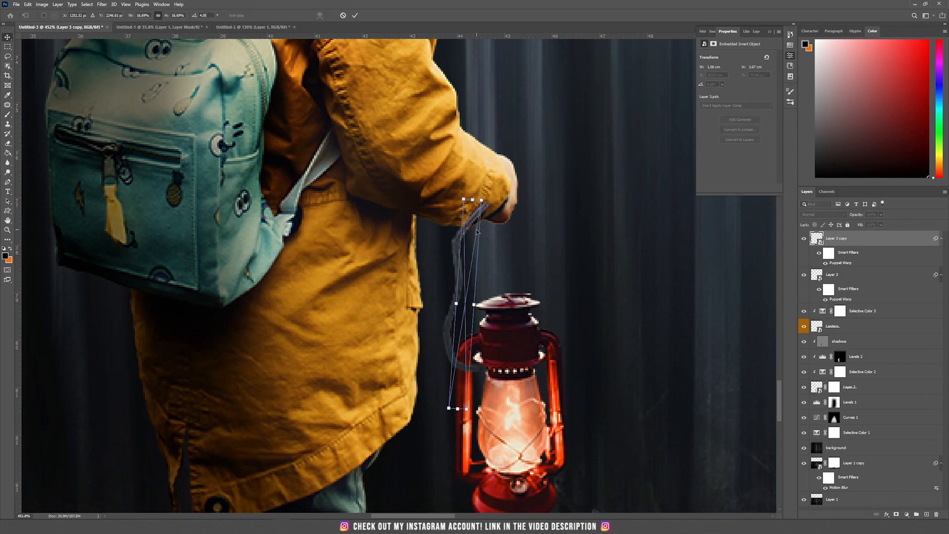
right_click(472, 245)
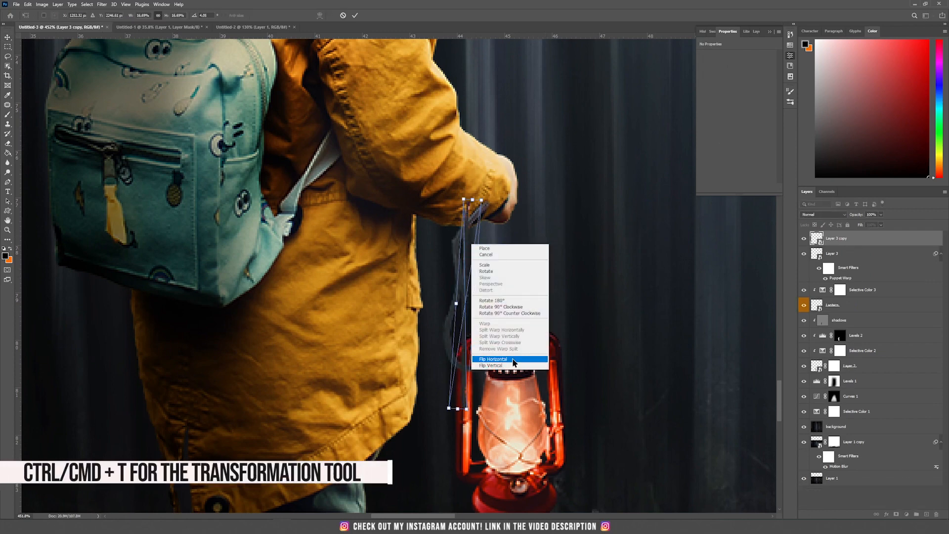
click(491, 365)
key(Return)
Step: Move and rotate the wire copy so it runs from the child's hand down to the lantern's right side
drag(486, 275, 543, 275)
key(ctrl+t)
drag(560, 419, 572, 416)
key(Return)
drag(566, 322, 585, 320)
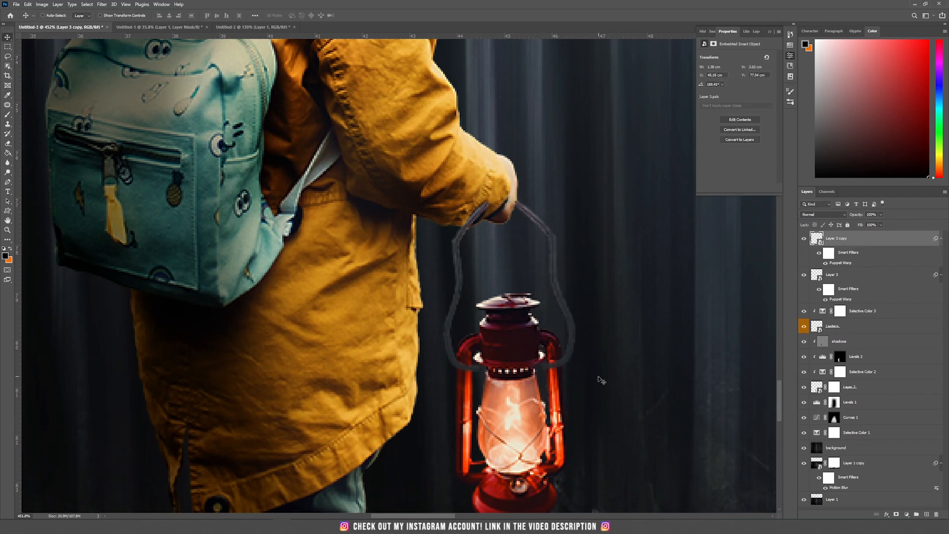
drag(575, 364, 572, 361)
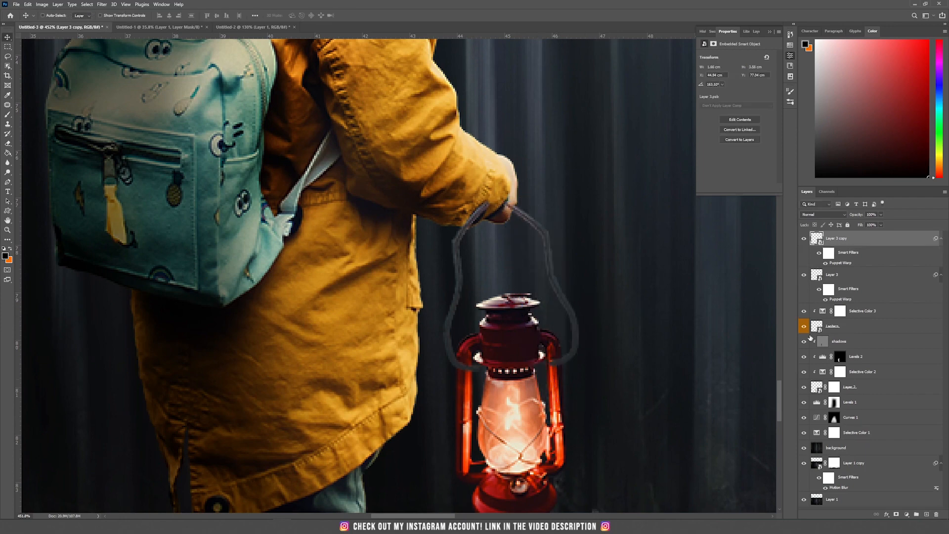
Step: Add a layer mask to the original wire layer and another to its copy
click(854, 278)
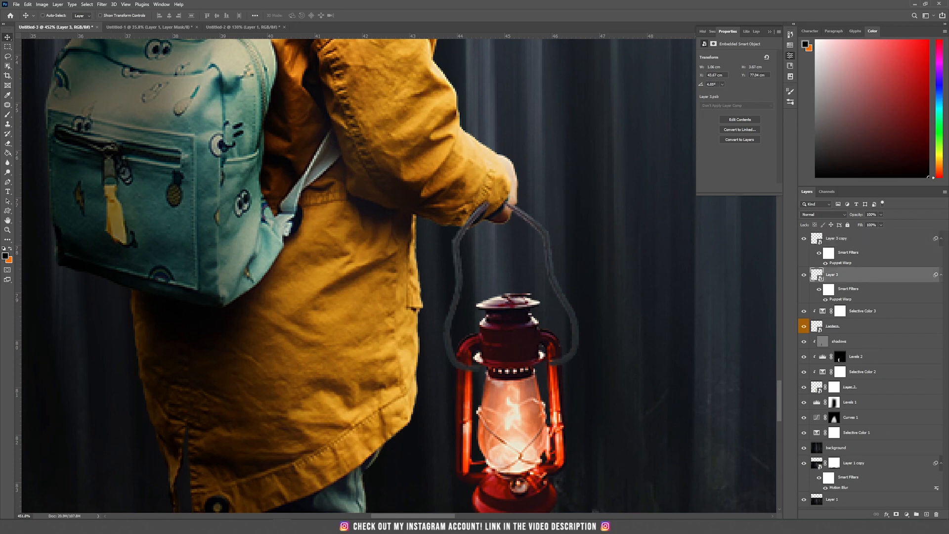
click(895, 515)
key(alt+bracketright)
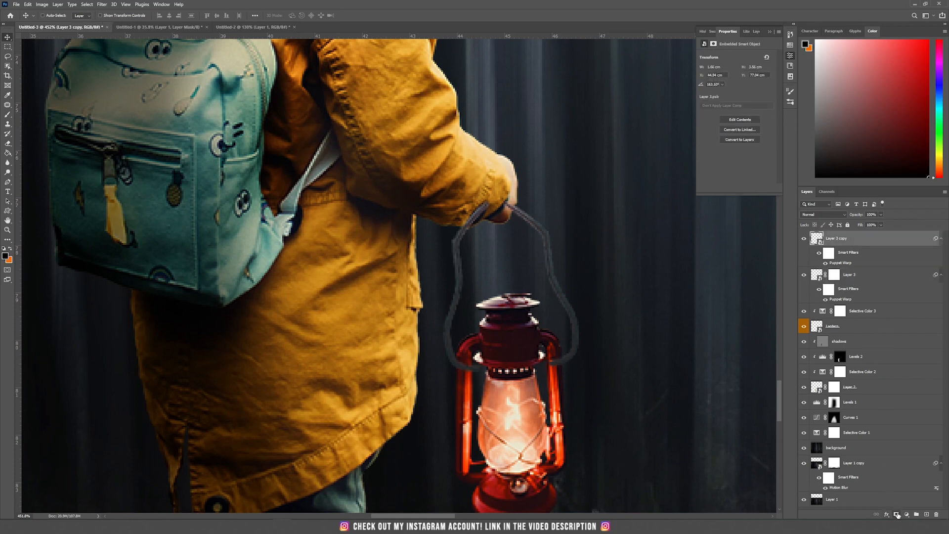
click(897, 514)
Step: Mask out the original wire where it overlaps the sleeve and the lantern's left frame, using a small hard round black brush
key(b)
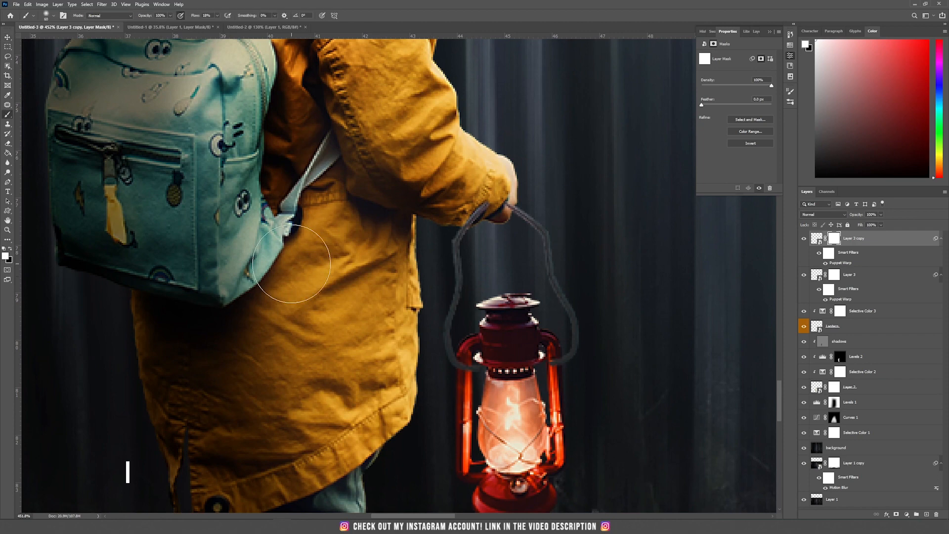
right_click(395, 233)
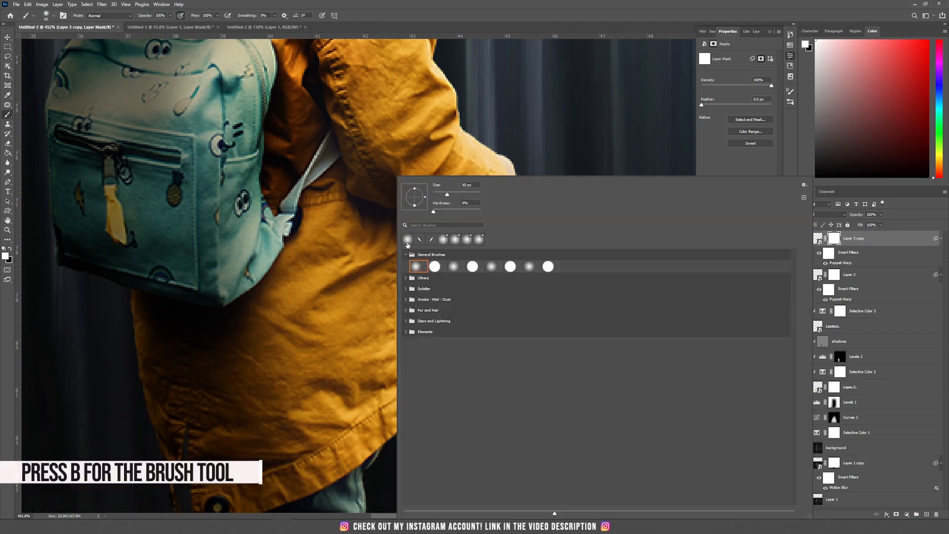
click(435, 267)
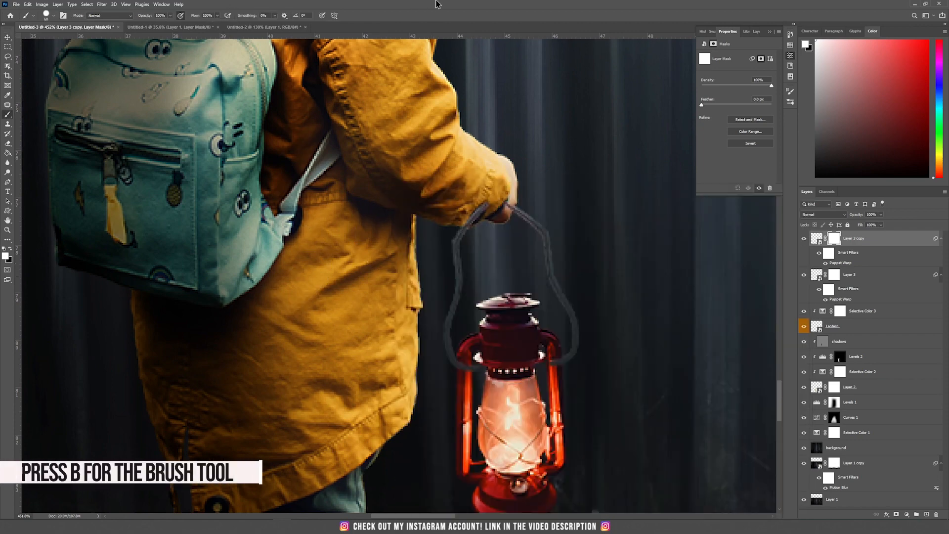
key(Return)
key(x)
scroll(461, 265, up, 5)
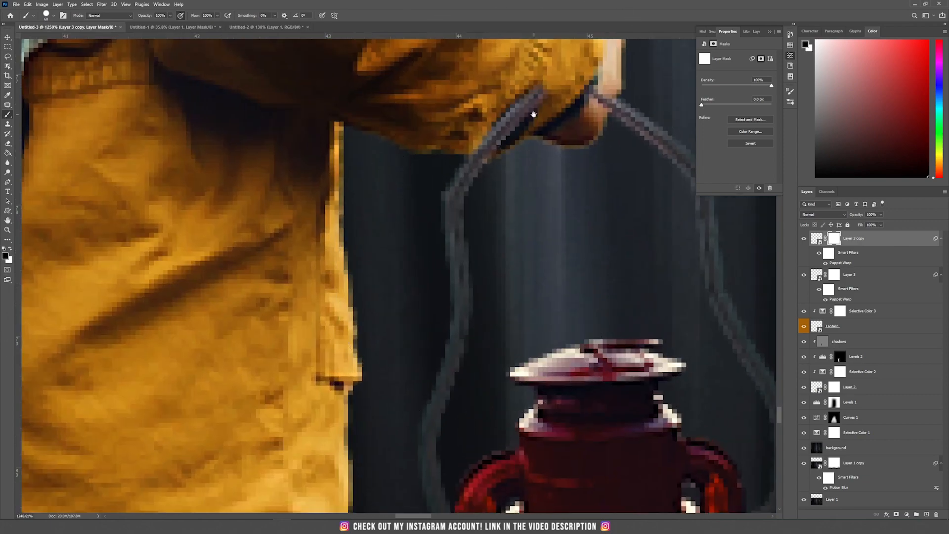
key(bracketleft)
key(bracketleft)
key(bracketleft)
key(bracketleft)
key(alt+bracketleft)
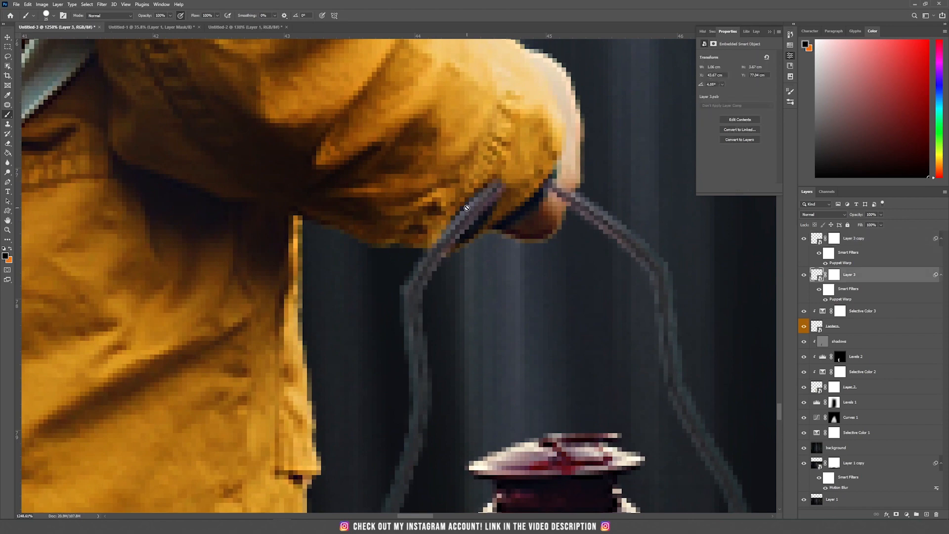
click(835, 276)
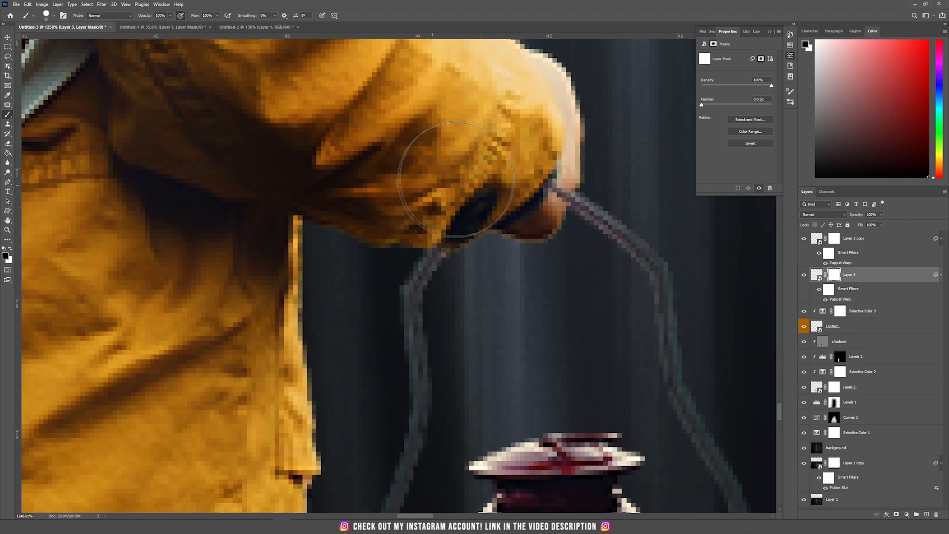
drag(504, 256, 470, 74)
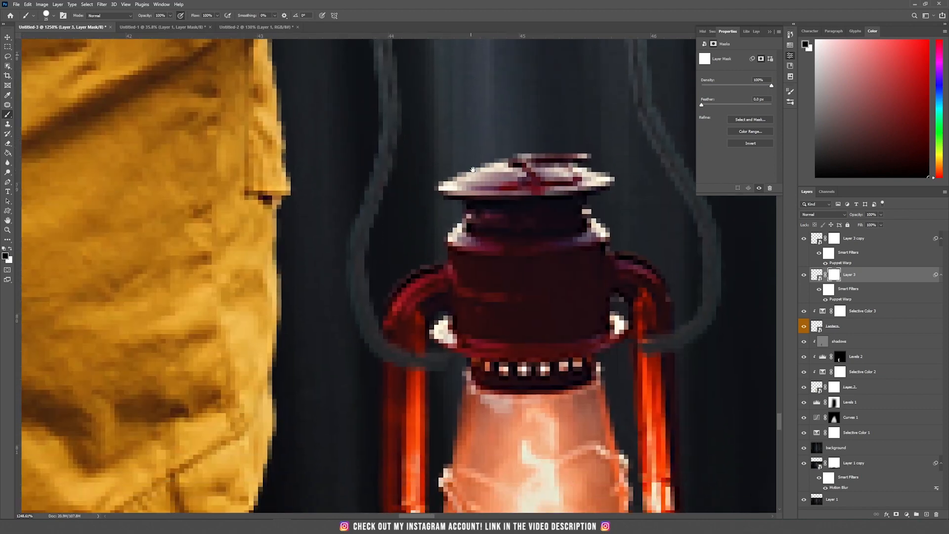
drag(511, 312, 441, 509)
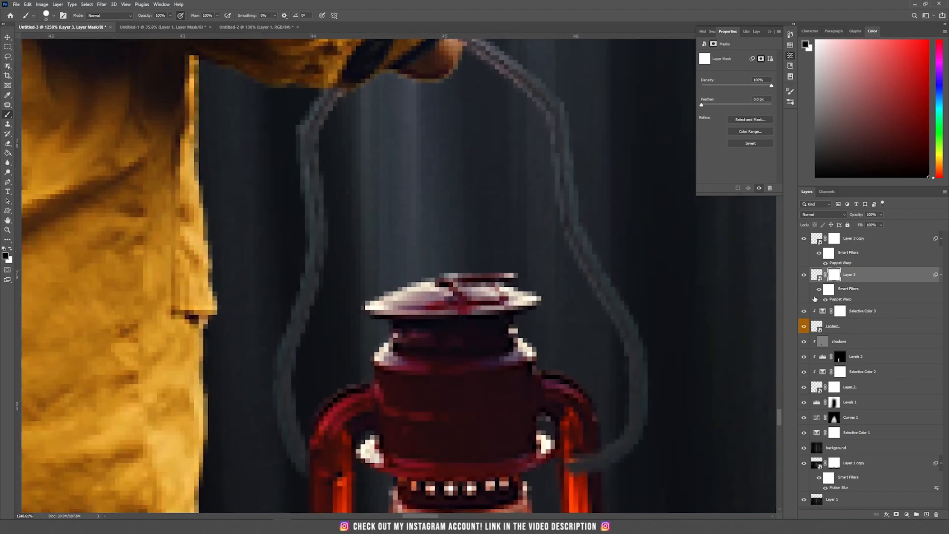
Step: Mask out the copied wire where it overlaps the child's hand and the lantern's right frame
click(834, 239)
scroll(494, 139, up, 3)
mouse_move(440, 106)
mouse_down()
mouse_move(431, 118)
mouse_move(436, 99)
mouse_up()
drag(519, 410, 444, 168)
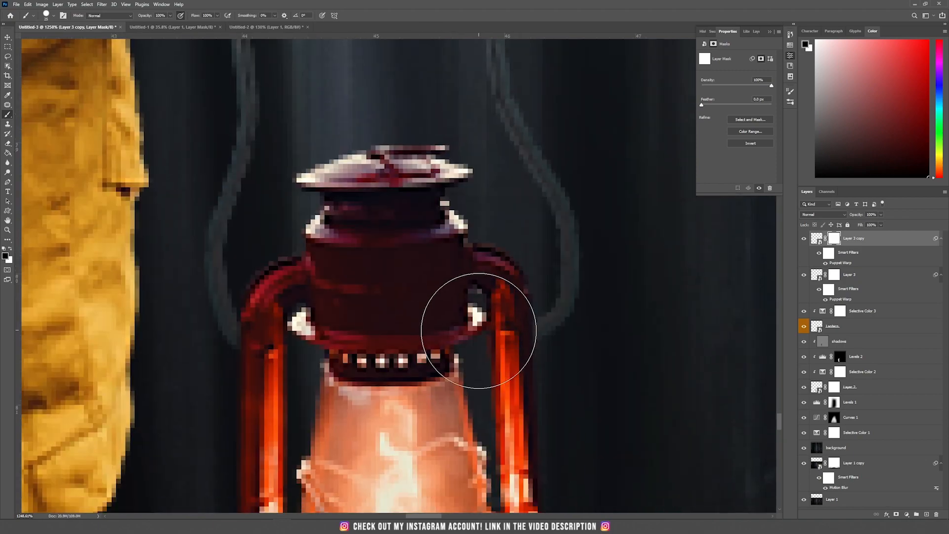
Step: Group both wire layers and name the group "cables"
scroll(428, 363, down, 10)
key(v)
scroll(428, 362, down, 1)
scroll(428, 362, up, 5)
scroll(428, 363, up, 1)
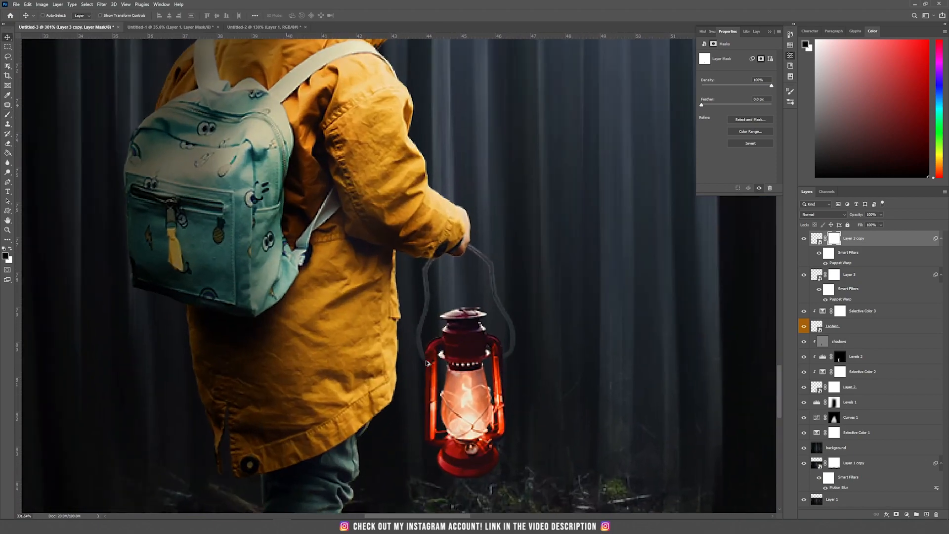
shift+click(888, 282)
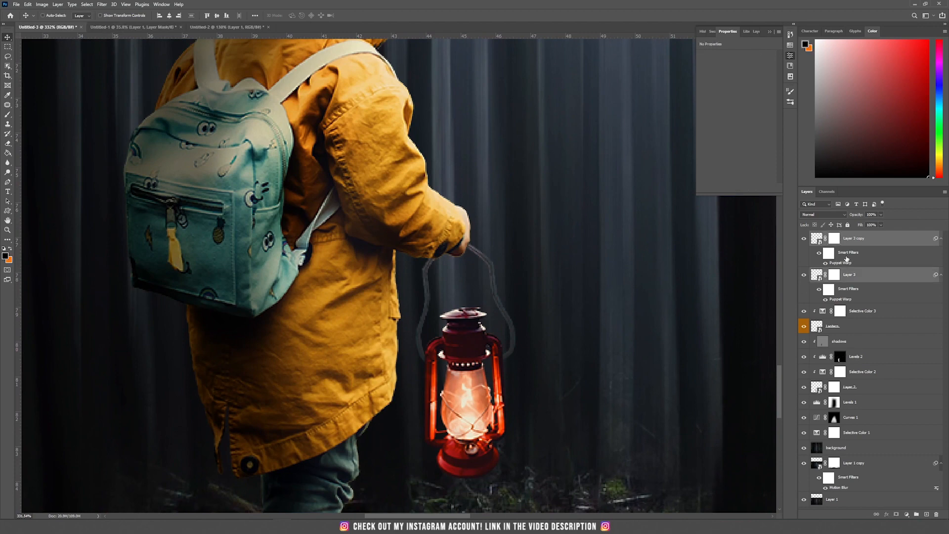
click(917, 515)
double_click(831, 235)
text(cables)
key(Return)
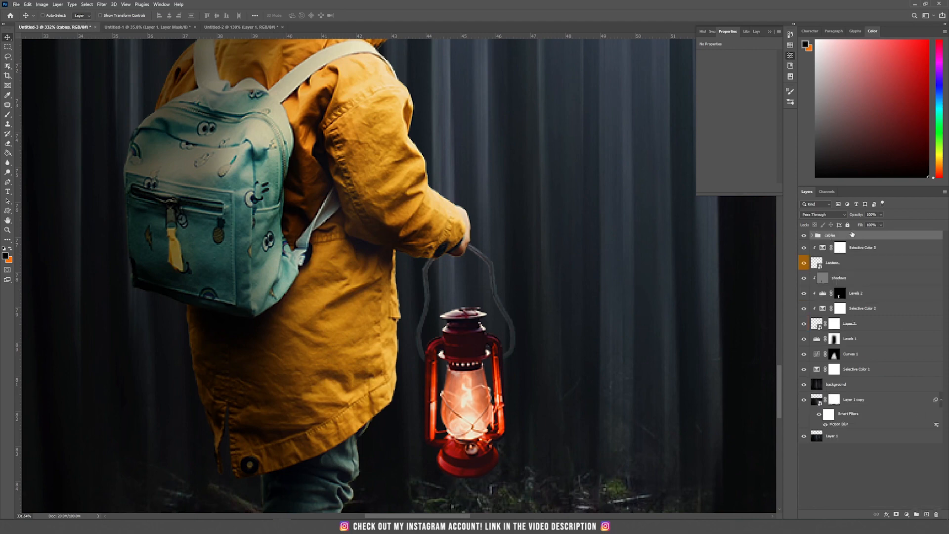
Step: Add a Selective Color adjustment clipped to the cables group and raise Black in the Neutrals to about +59%
click(908, 515)
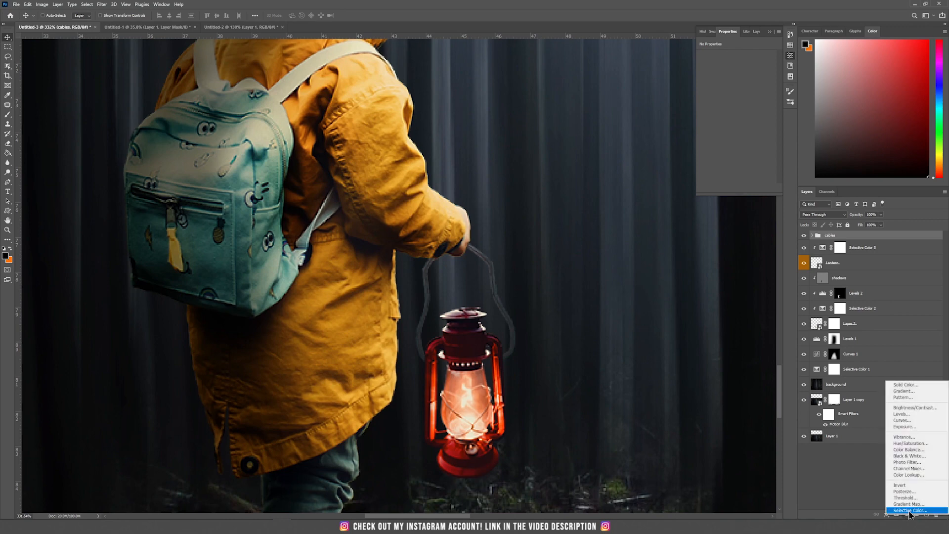
click(909, 510)
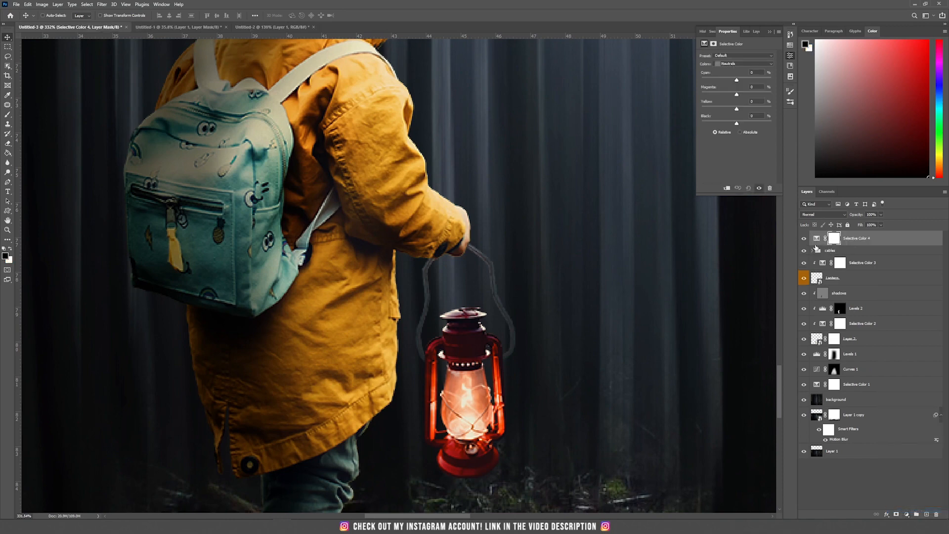
alt+click(814, 243)
drag(737, 124, 758, 124)
scroll(593, 222, down, 3)
scroll(531, 255, up, 4)
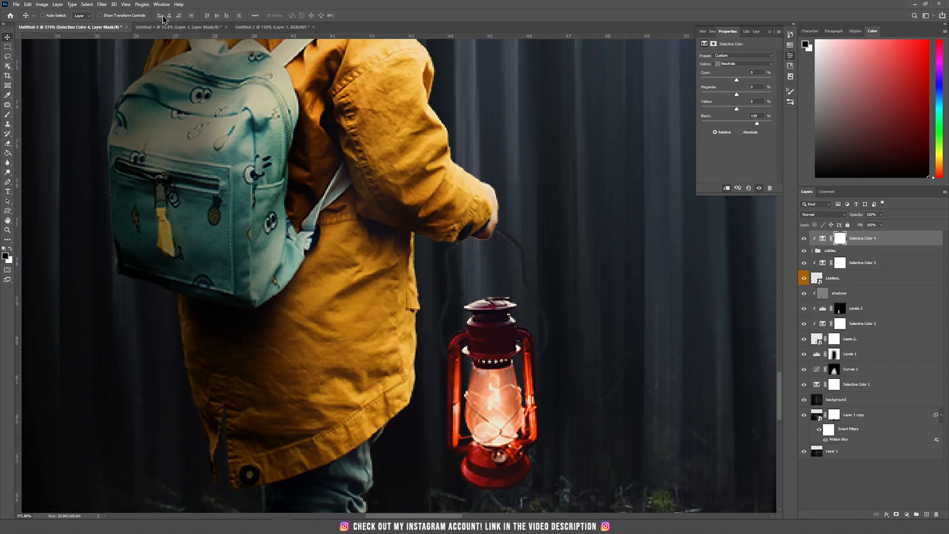
Step: Create a Soft Light layer filled with neutral gray and clip it to the cables group
click(57, 4)
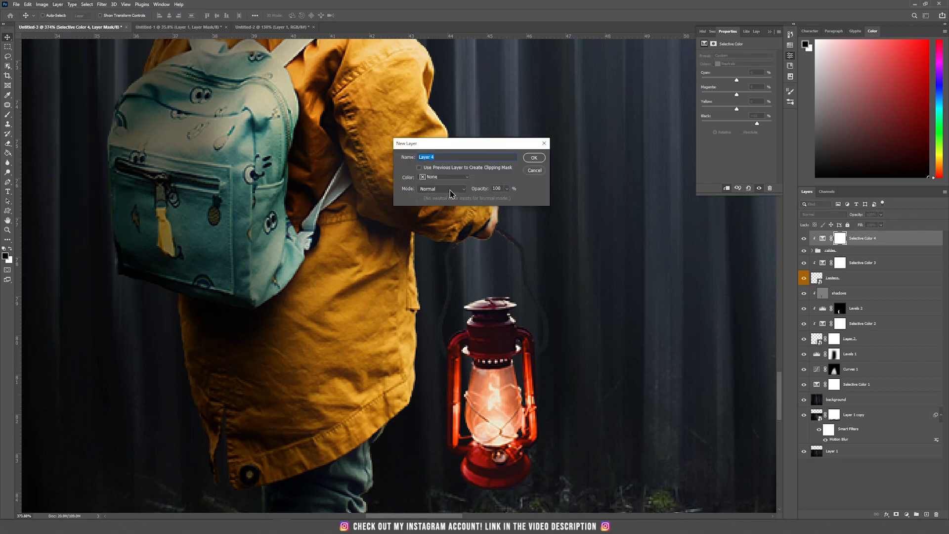
click(450, 189)
click(440, 297)
click(534, 157)
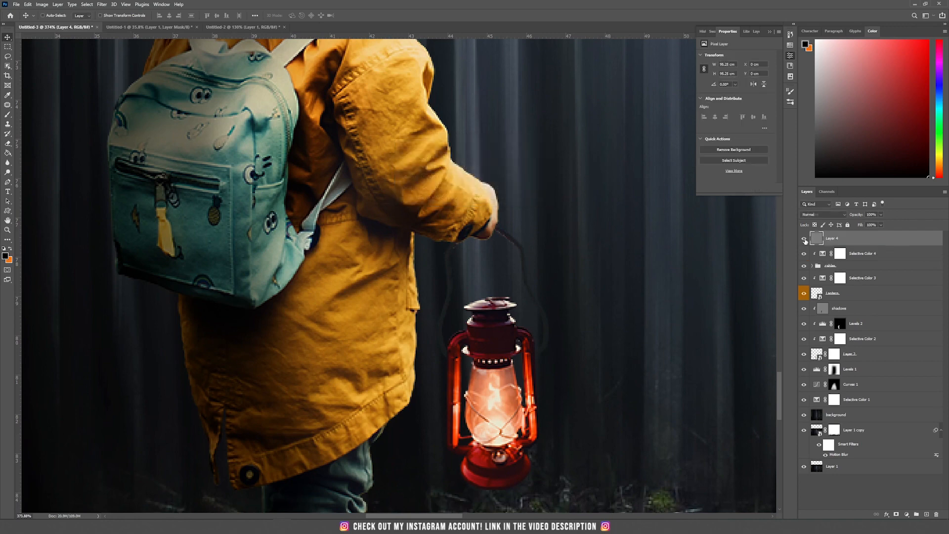
alt+click(837, 242)
Step: Darken the outer edges of both wires on the Soft Light layer with a small black brush at 3% flow
key(d)
key(b)
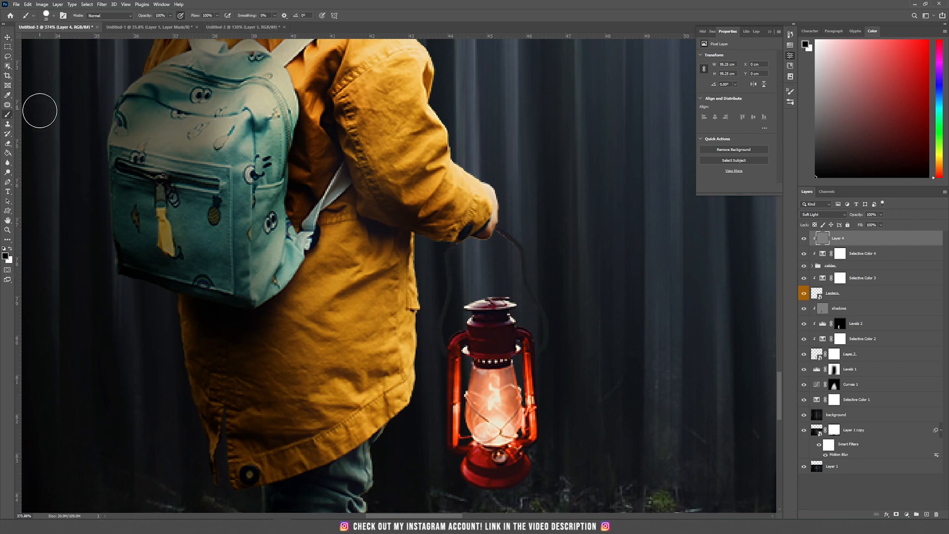
click(218, 15)
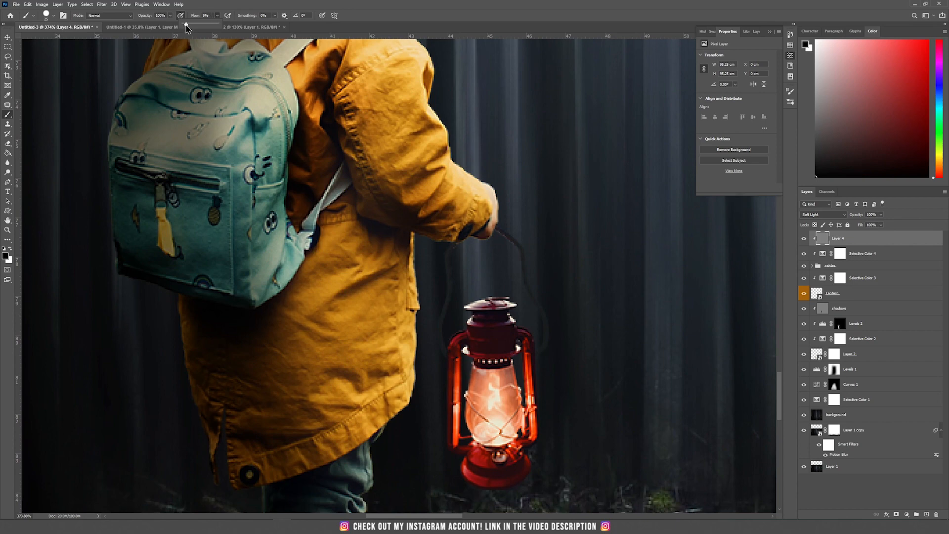
click(219, 12)
scroll(457, 307, up, 4)
key(bracketleft)
key(bracketleft)
key(bracketleft)
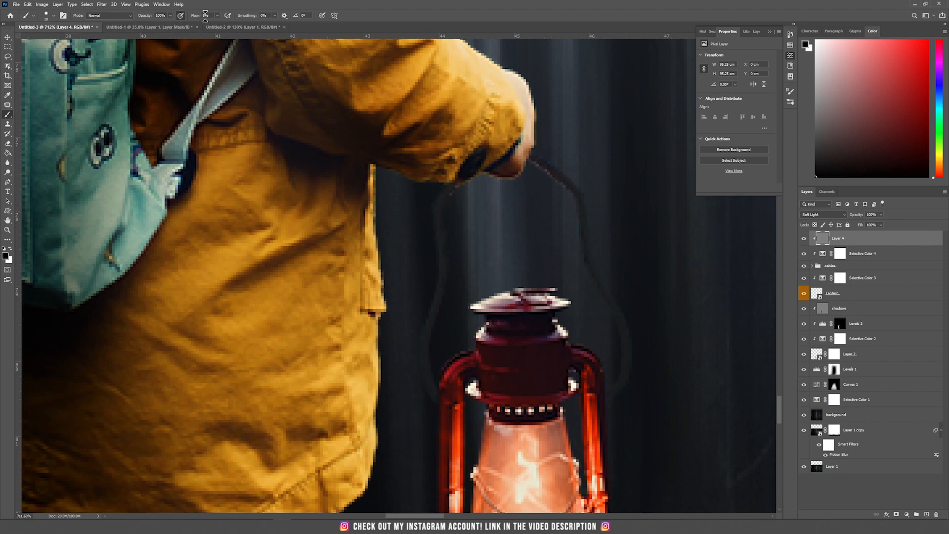
text(3)
key(Return)
mouse_move(429, 193)
mouse_down()
mouse_move(415, 256)
mouse_move(426, 183)
mouse_move(426, 296)
mouse_move(405, 390)
mouse_move(413, 378)
mouse_move(427, 419)
mouse_up()
mouse_move(547, 147)
mouse_down()
mouse_move(588, 186)
mouse_move(595, 239)
mouse_move(633, 312)
mouse_move(641, 375)
mouse_move(619, 407)
mouse_move(631, 323)
mouse_up()
drag(431, 202, 419, 401)
Step: Paint subtle white highlights along the inner edges of both wires with a smaller brush
click(10, 249)
key(bracketleft)
key(bracketleft)
key(bracketleft)
key(bracketleft)
key(bracketleft)
key(bracketleft)
key(bracketright)
key(bracketright)
key(bracketright)
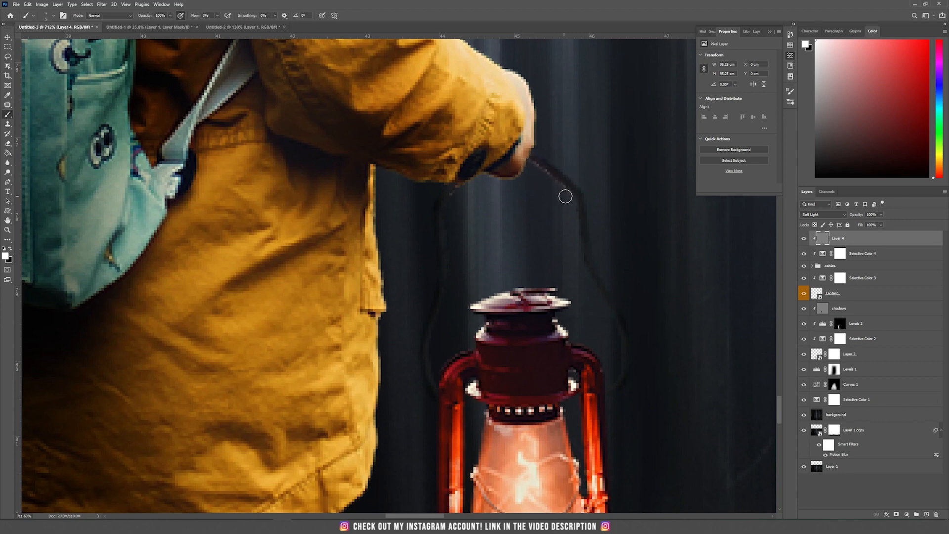
mouse_move(575, 212)
mouse_down()
mouse_move(587, 277)
mouse_move(581, 265)
mouse_move(618, 343)
mouse_move(614, 399)
mouse_up()
mouse_move(453, 221)
mouse_down()
mouse_move(453, 261)
mouse_move(457, 189)
mouse_up()
key(x)
Step: Examine the child, lantern and wire handle against the forest, both close up and in the wider scene
scroll(547, 152, down, 6)
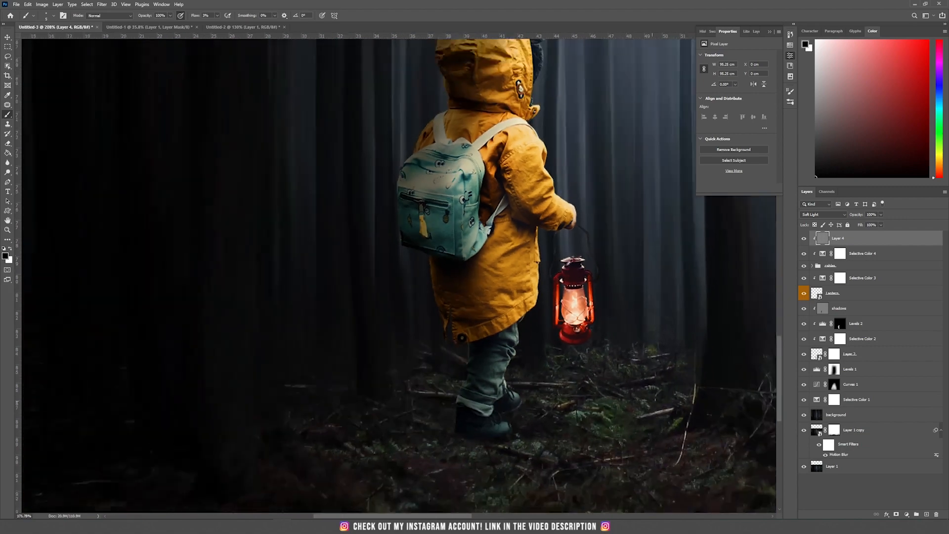
scroll(562, 280, up, 2)
key(v)
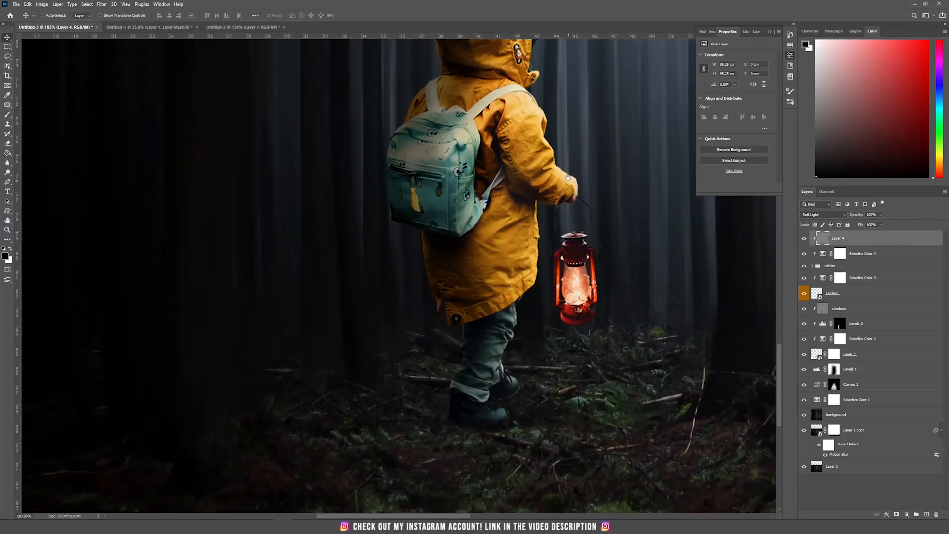
drag(570, 178, 530, 296)
scroll(530, 297, down, 3)
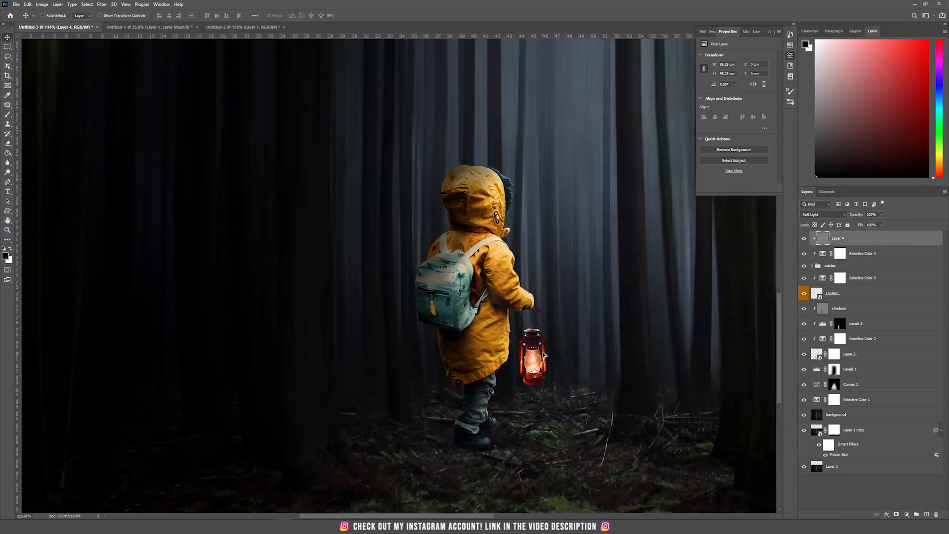
scroll(544, 355, down, 3)
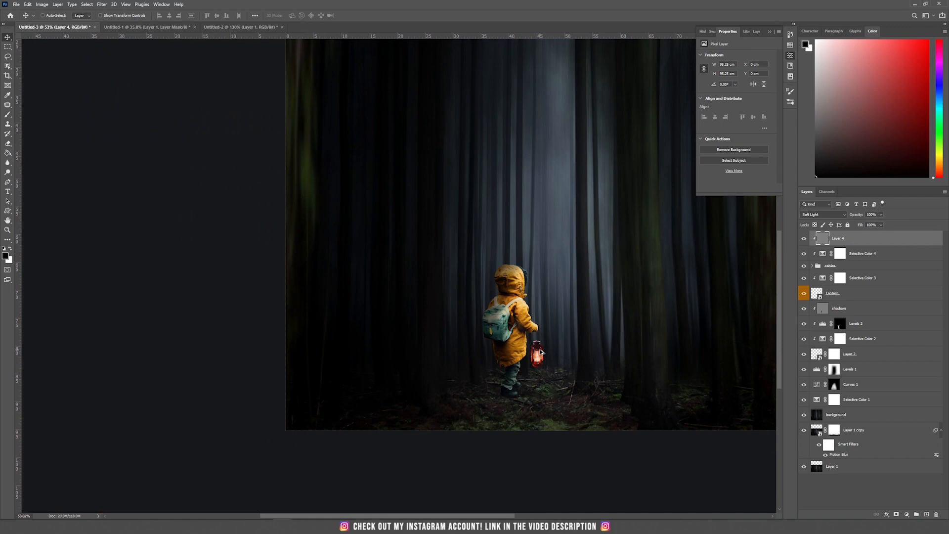
scroll(541, 352, up, 3)
scroll(540, 352, up, 3)
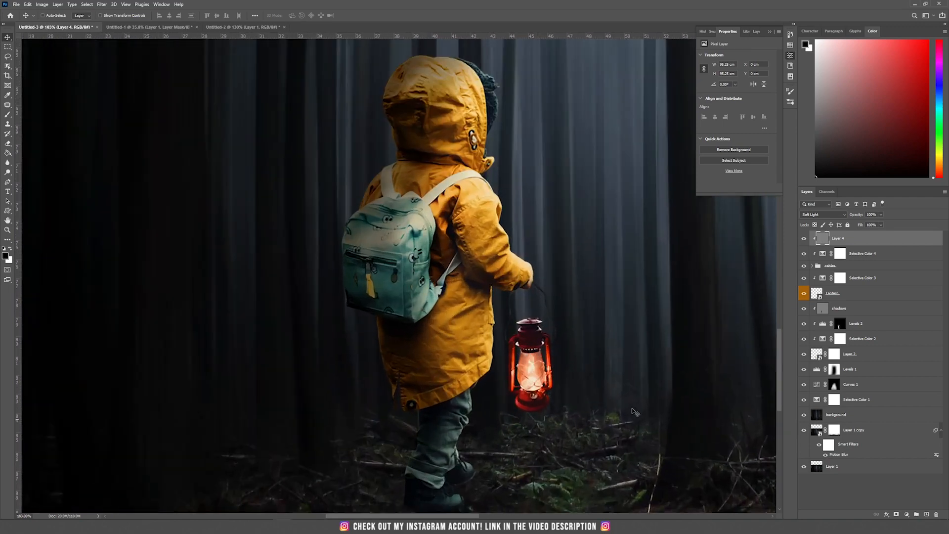
scroll(487, 347, down, 3)
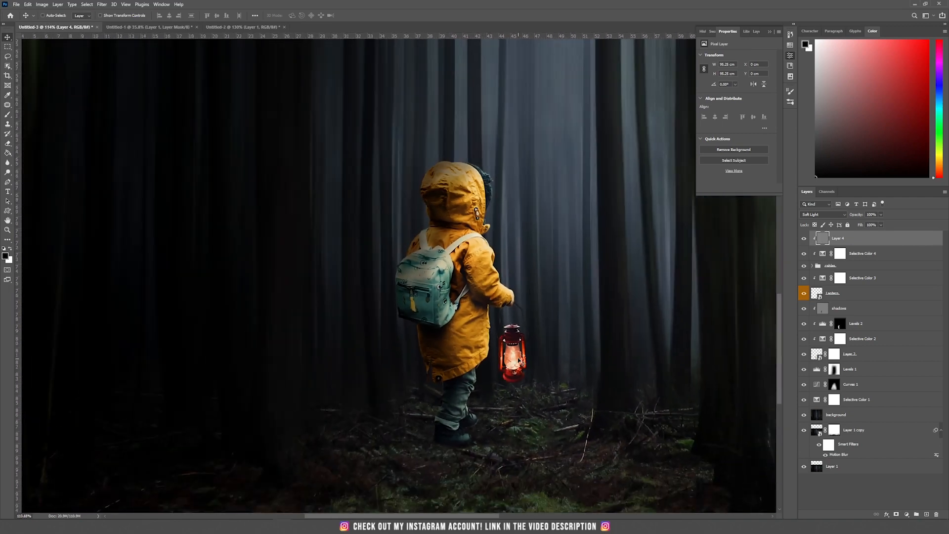
scroll(529, 359, up, 2)
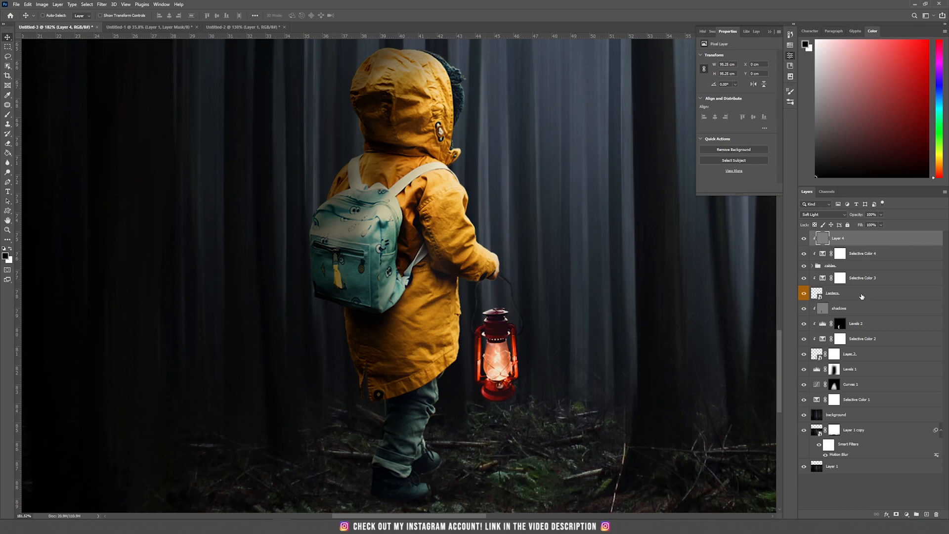
Step: Group the lantern layer, the cables group and their adjustment and shading layers, and name the group lantern
click(862, 296)
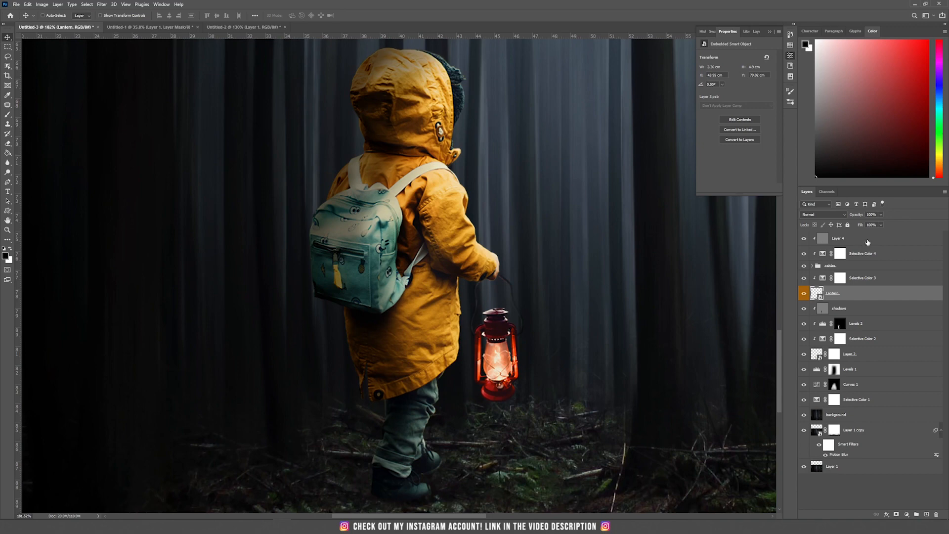
shift+click(868, 243)
drag(540, 274, 579, 291)
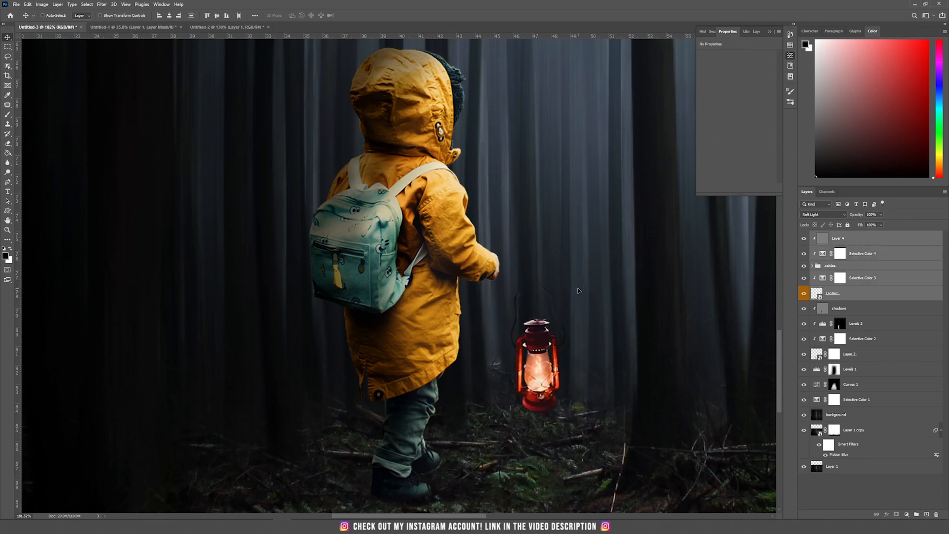
key(ctrl+z)
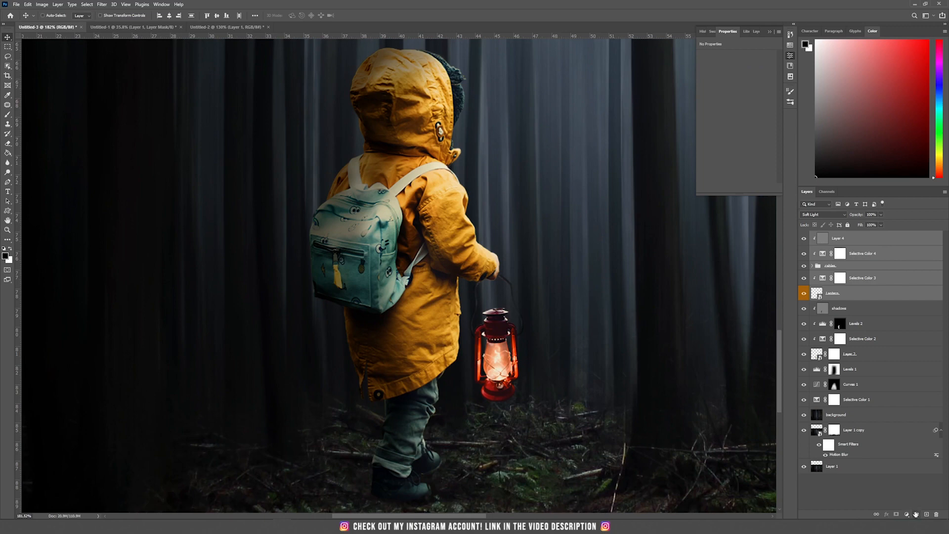
click(917, 515)
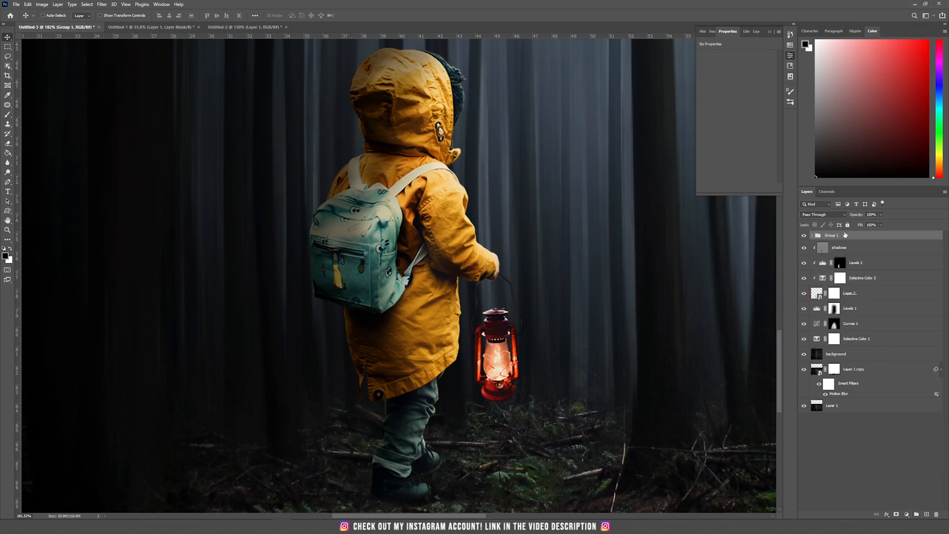
double_click(830, 235)
text(lantern)
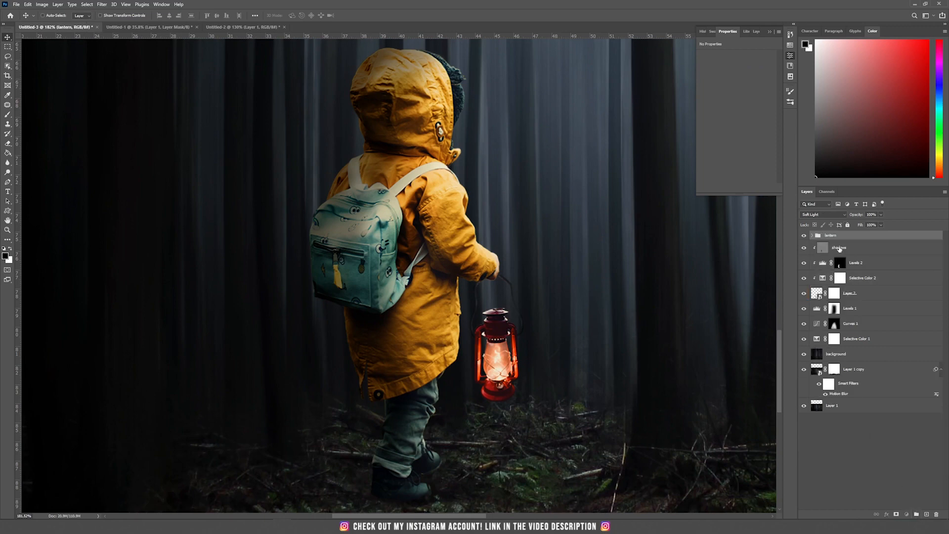
Step: Group the child's layer with its shadows, Levels and Selective Color layers, and name the group little boy
click(836, 250)
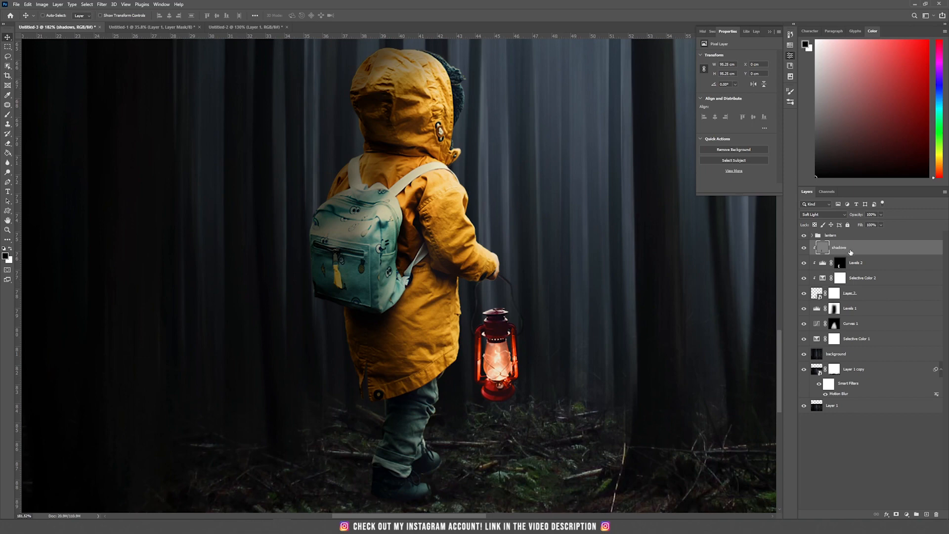
shift+click(880, 297)
drag(528, 299, 567, 314)
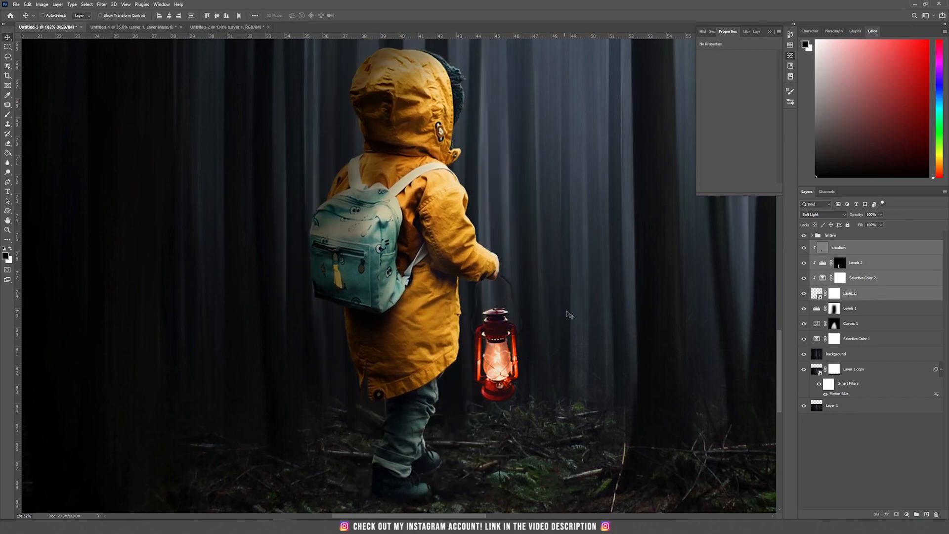
click(917, 514)
double_click(832, 245)
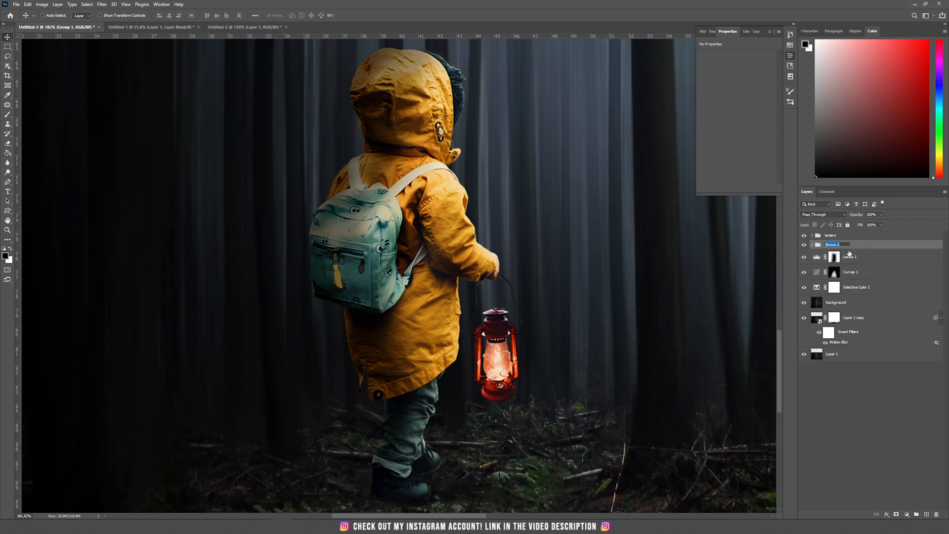
text(little boy)
Step: Group the remaining forest layers with their Levels, Curves and Selective Color adjustments, and name the group background
click(889, 259)
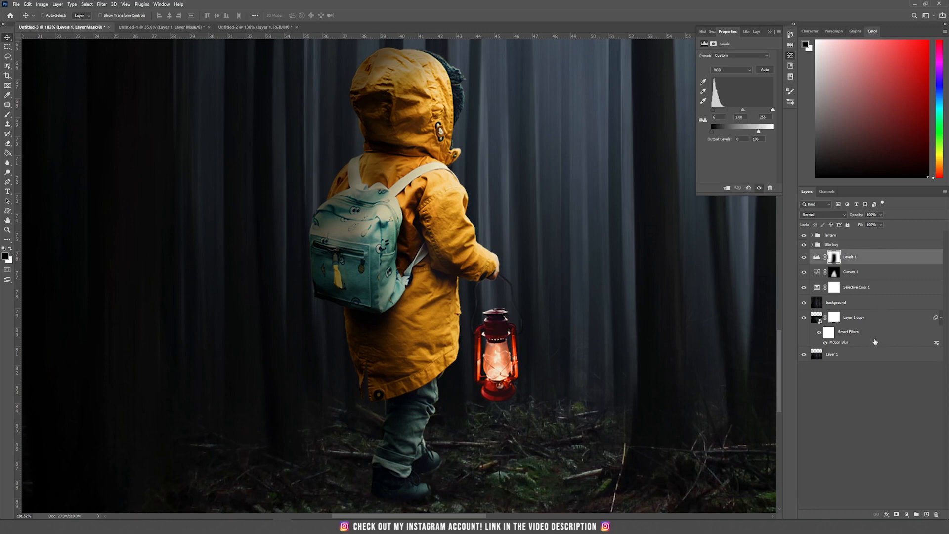
shift+click(875, 355)
click(916, 515)
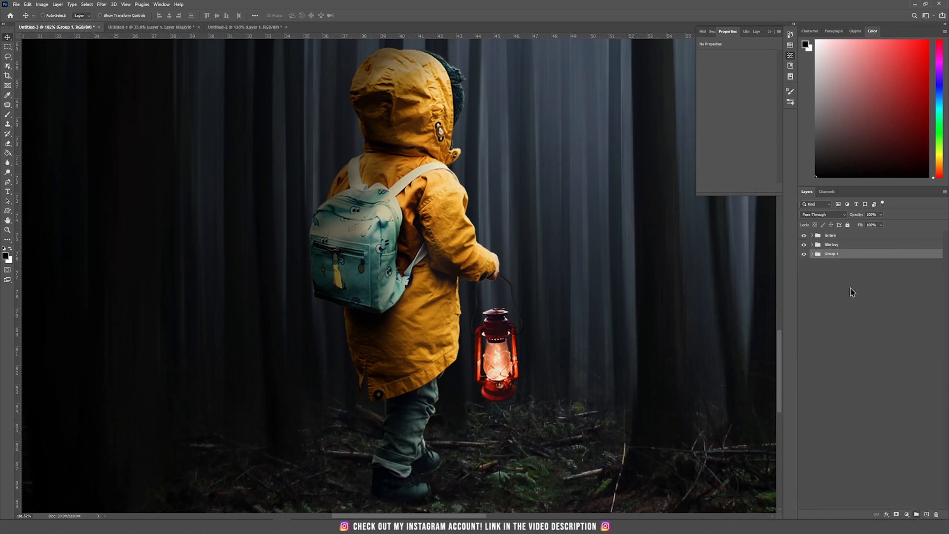
double_click(832, 254)
text(background)
key(Return)
Step: Shift the little boy group slightly so the hand lines up with the lantern's wire handle
scroll(484, 246, down, 3)
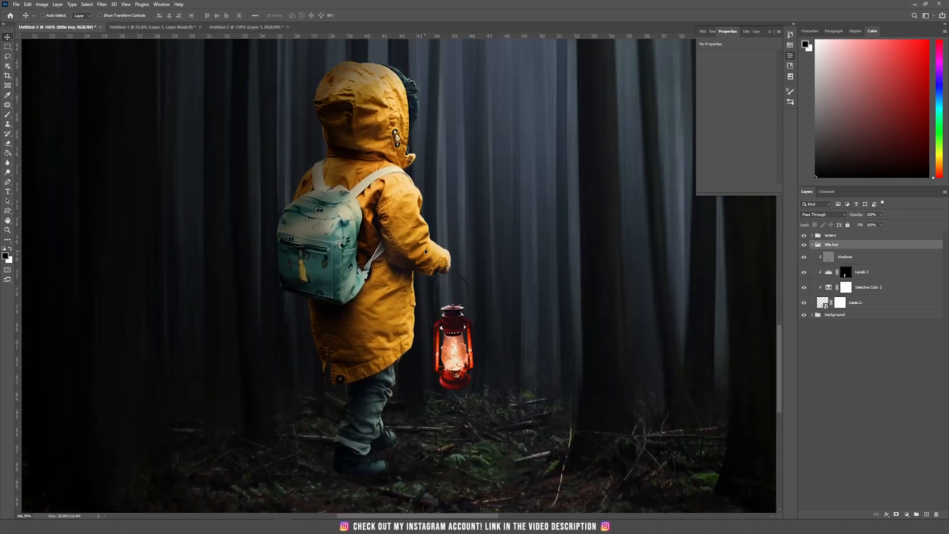
drag(425, 251, 429, 254)
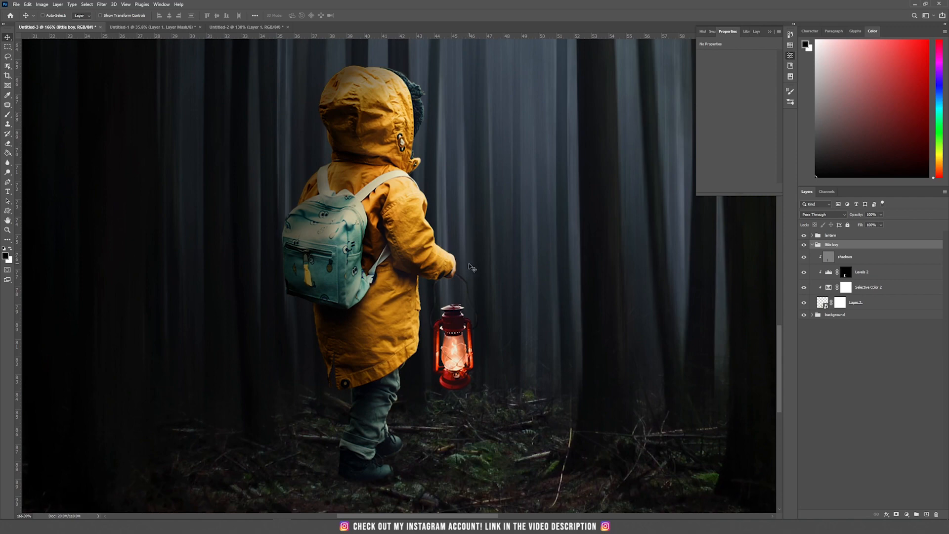
Step: Create a new layer in Linear Dodge (Add) mode, filled with the neutral black color
click(57, 5)
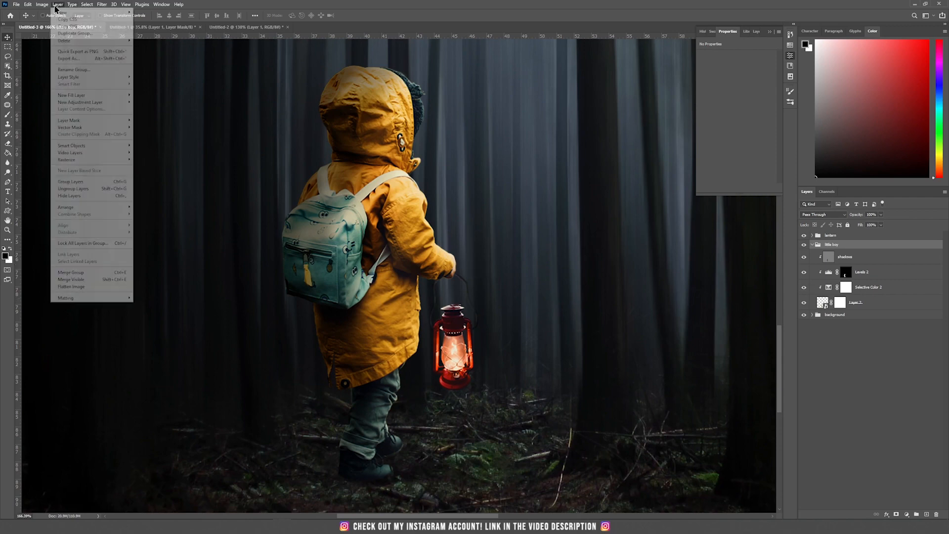
mouse_move(77, 13)
click(147, 12)
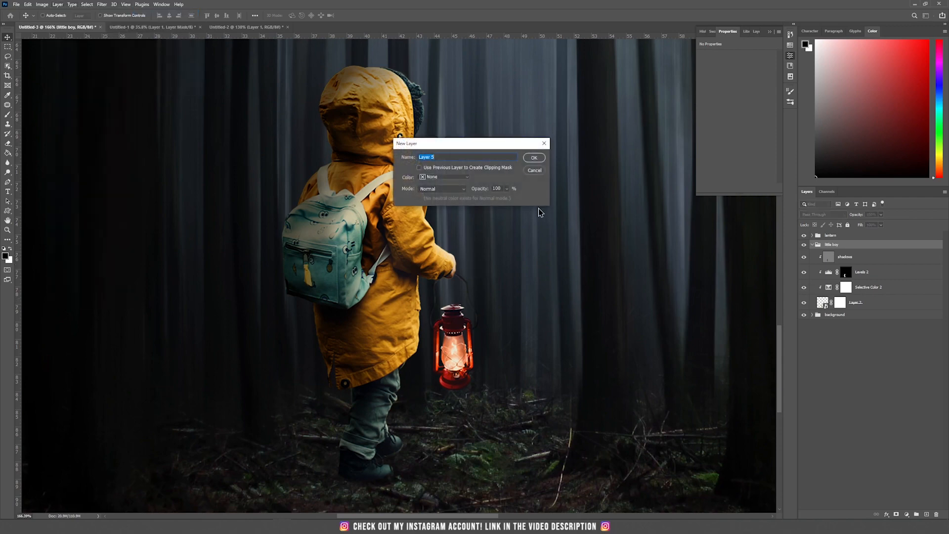
click(452, 191)
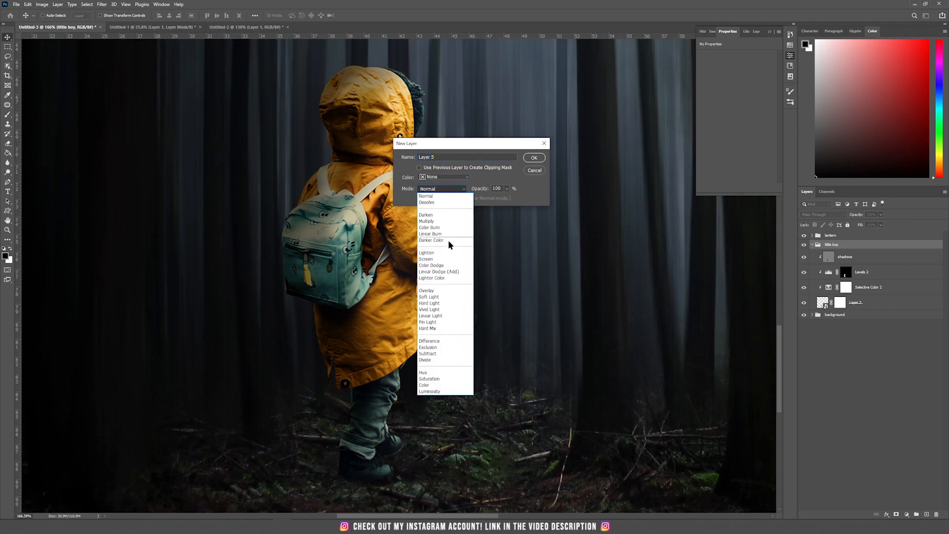
click(449, 271)
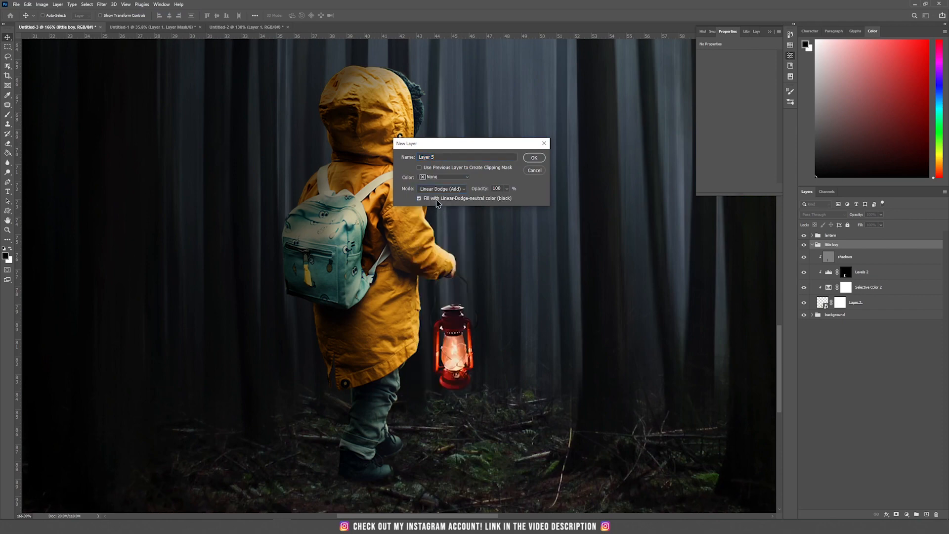
click(531, 160)
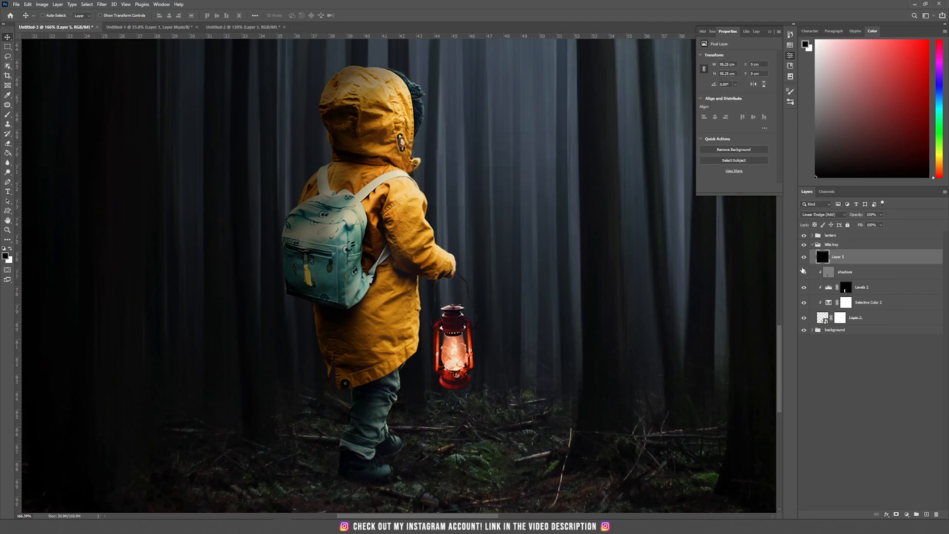
Step: Move the Linear Dodge layer out of the little boy group to just above it and clip it to the group
drag(847, 260, 846, 241)
click(839, 262)
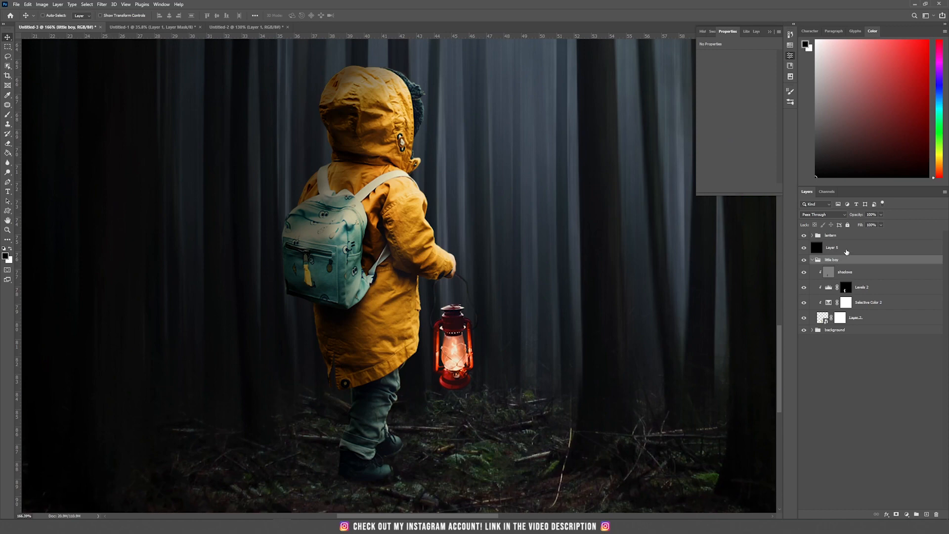
click(846, 251)
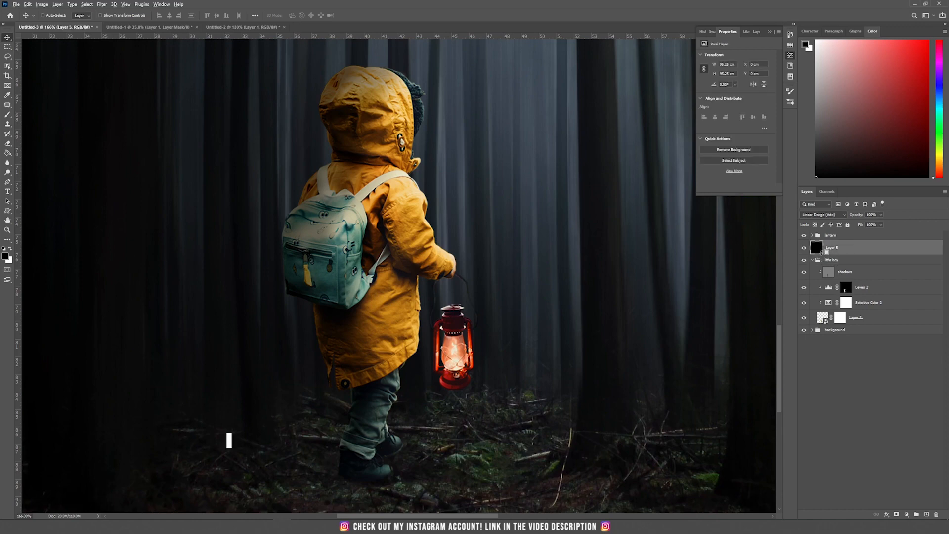
alt+click(822, 253)
Step: Choose a bright, fully saturated orange as the foreground color for the lantern light
click(7, 257)
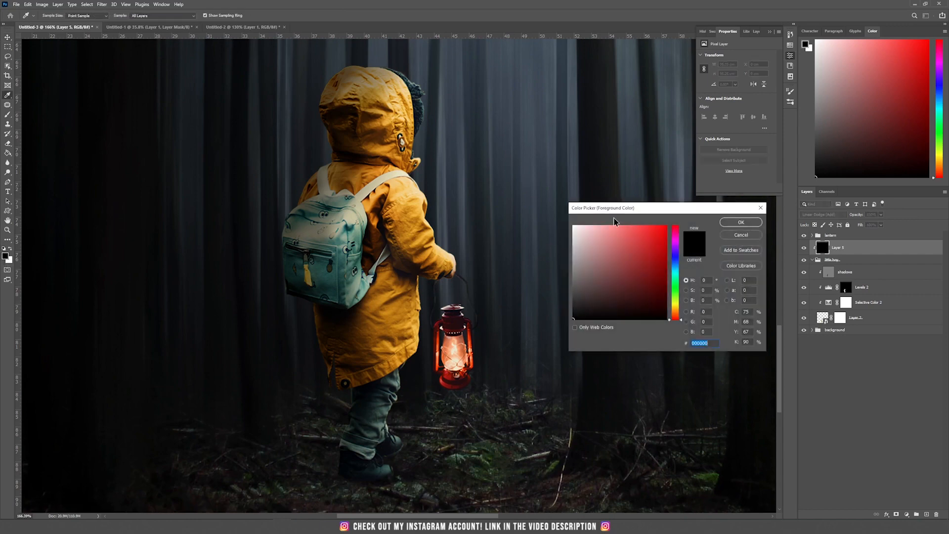
click(676, 314)
mouse_move(652, 268)
mouse_down()
mouse_move(664, 239)
mouse_move(690, 224)
mouse_up()
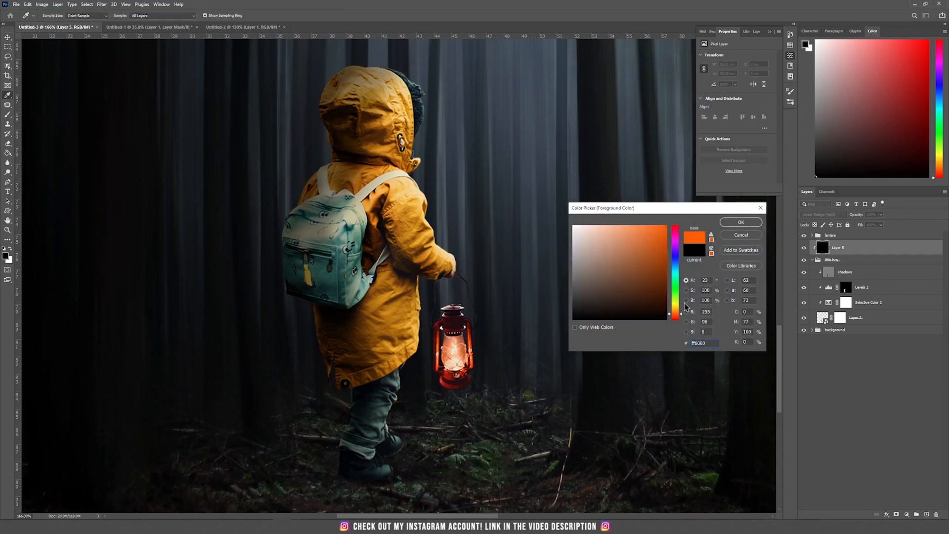
click(677, 311)
click(744, 222)
Step: Enlarge the brush considerably, try an orange stroke on the coat's edge beside the lantern, and undo the stroke
key(b)
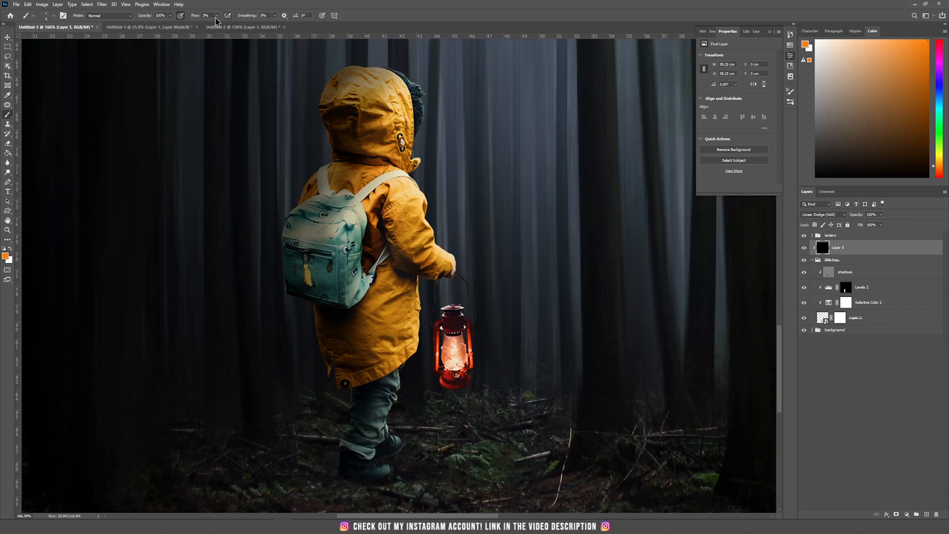
key(bracketright)
key(bracketright)
key(bracketright)
key(bracketright)
key(bracketright)
key(bracketright)
key(bracketright)
key(bracketright)
key(bracketright)
key(bracketright)
key(bracketright)
key(bracketright)
key(bracketright)
key(bracketright)
key(bracketright)
key(bracketright)
key(bracketright)
drag(420, 316, 427, 332)
key(ctrl+z)
Step: Paint orange lantern light over the coat, backpack, trousers and boots with a soft round brush at 3% flow
right_click(524, 232)
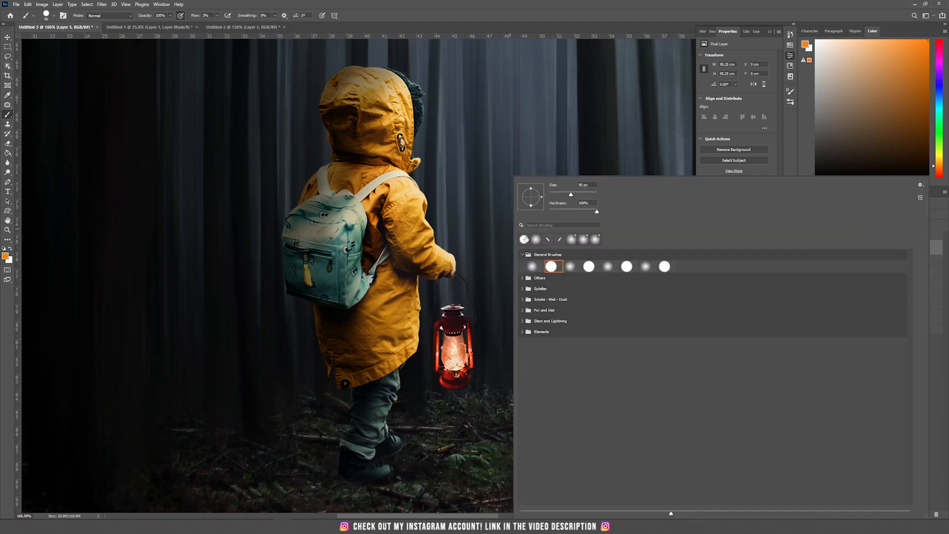
click(532, 267)
key(Return)
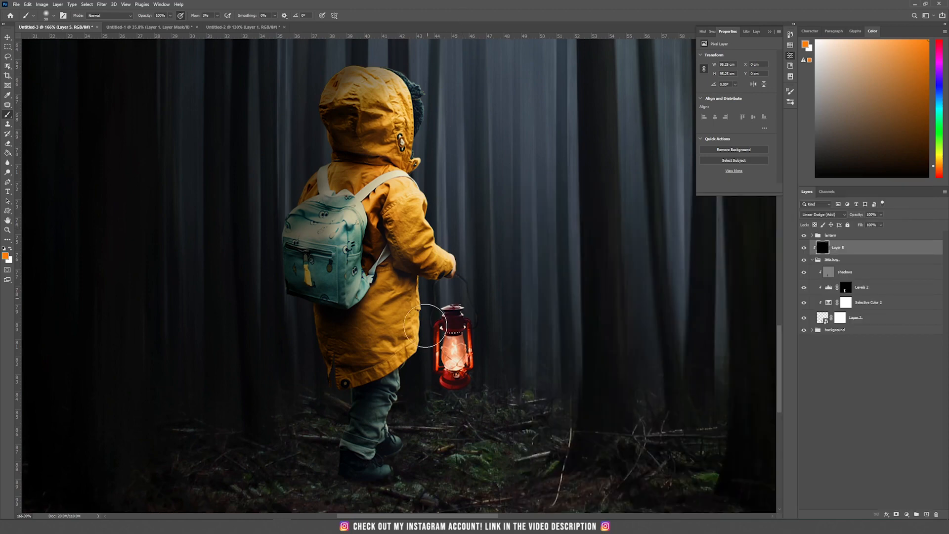
mouse_move(411, 325)
mouse_down()
mouse_move(378, 474)
mouse_move(416, 341)
mouse_move(369, 372)
mouse_move(394, 327)
mouse_move(370, 332)
mouse_move(367, 352)
mouse_move(381, 353)
mouse_move(429, 270)
mouse_move(425, 281)
mouse_move(402, 262)
mouse_move(406, 232)
mouse_move(443, 282)
mouse_move(403, 261)
mouse_move(386, 206)
mouse_move(373, 235)
mouse_move(355, 225)
mouse_move(337, 236)
mouse_move(347, 316)
mouse_move(350, 268)
mouse_move(349, 299)
mouse_move(394, 329)
mouse_move(373, 269)
mouse_move(355, 272)
mouse_move(401, 268)
mouse_move(406, 259)
mouse_move(423, 283)
mouse_move(448, 284)
mouse_move(403, 256)
mouse_move(392, 234)
mouse_move(370, 252)
mouse_move(370, 217)
mouse_move(378, 222)
mouse_move(381, 210)
mouse_move(369, 228)
mouse_move(386, 196)
mouse_move(405, 220)
mouse_move(390, 241)
mouse_move(389, 298)
mouse_move(359, 313)
mouse_move(362, 285)
mouse_move(370, 329)
mouse_move(385, 336)
mouse_move(383, 392)
mouse_move(396, 391)
mouse_move(380, 463)
mouse_move(413, 416)
mouse_move(402, 368)
mouse_up()
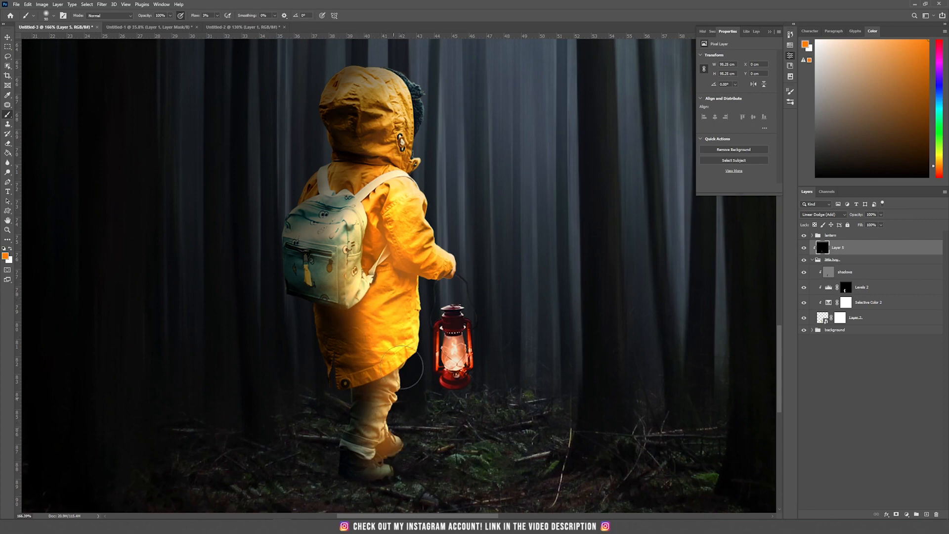
Step: Split the glow layer's Blend If underlying shadow slider to about 85 so the orange light fades out of dark areas
double_click(885, 250)
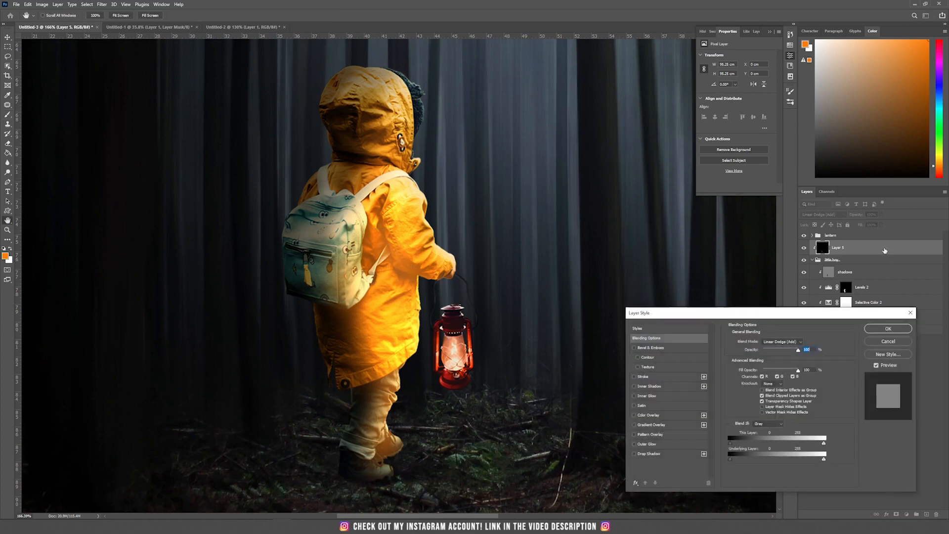
alt+click(730, 460)
drag(731, 459, 761, 459)
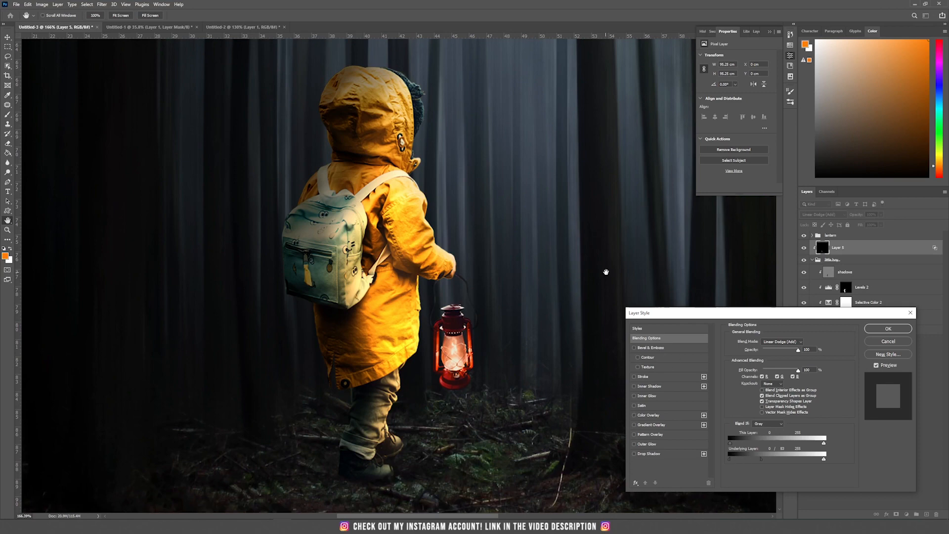
drag(799, 319, 753, 275)
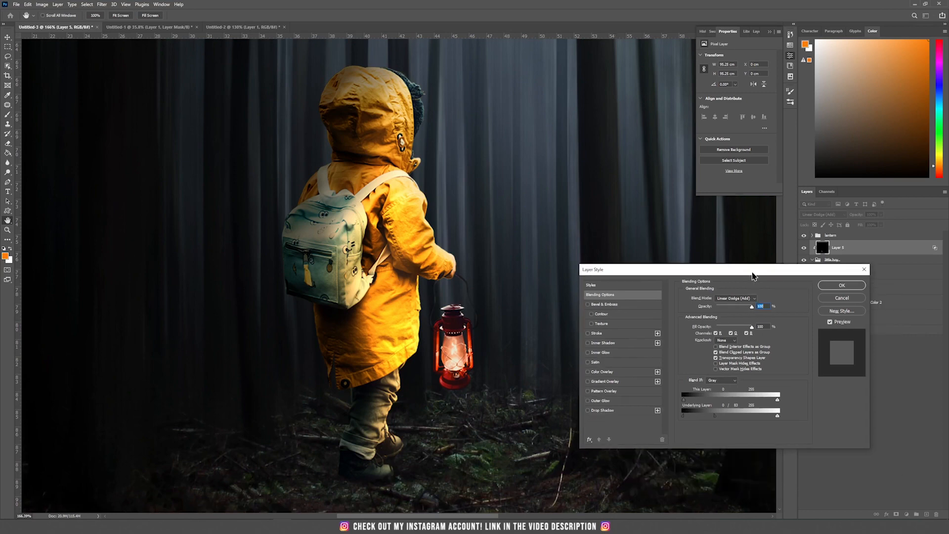
click(838, 285)
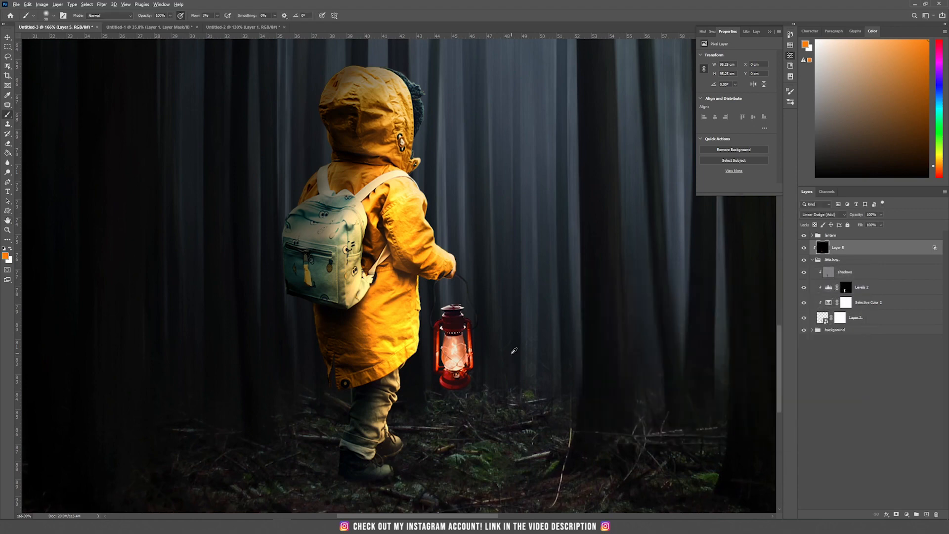
Step: Create a second Linear Dodge (Add) layer filled with neutral black and clip it to the little boy group
scroll(516, 350, down, 6)
scroll(515, 350, up, 2)
scroll(465, 351, up, 4)
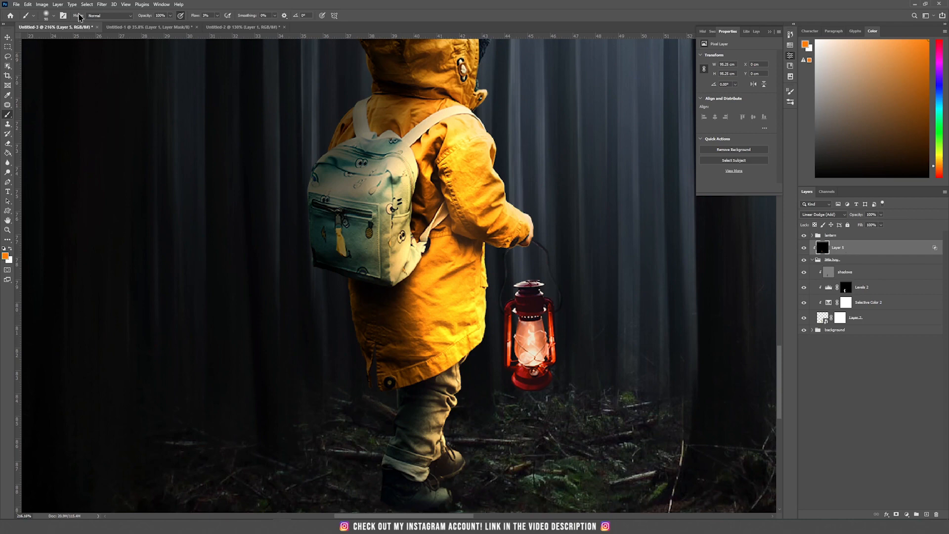
click(58, 4)
mouse_move(70, 13)
click(148, 12)
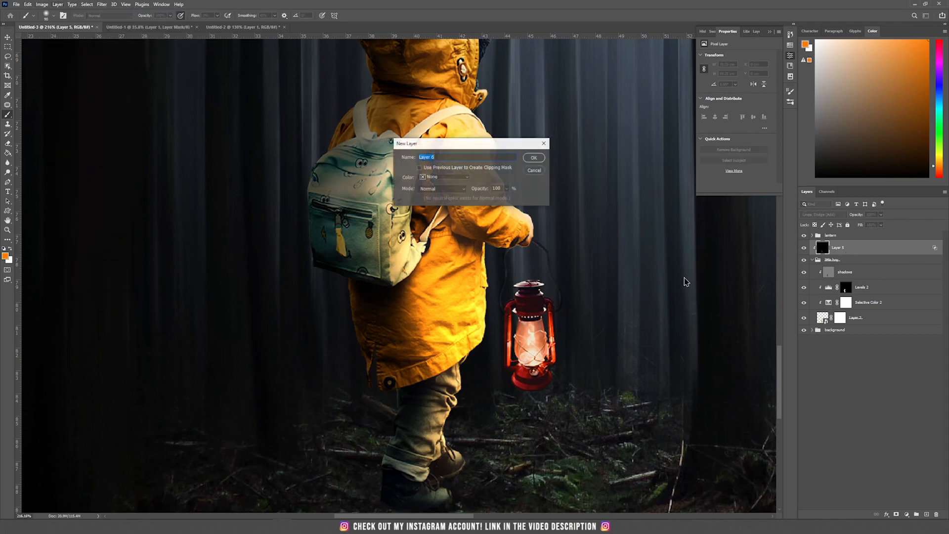
click(452, 190)
click(441, 271)
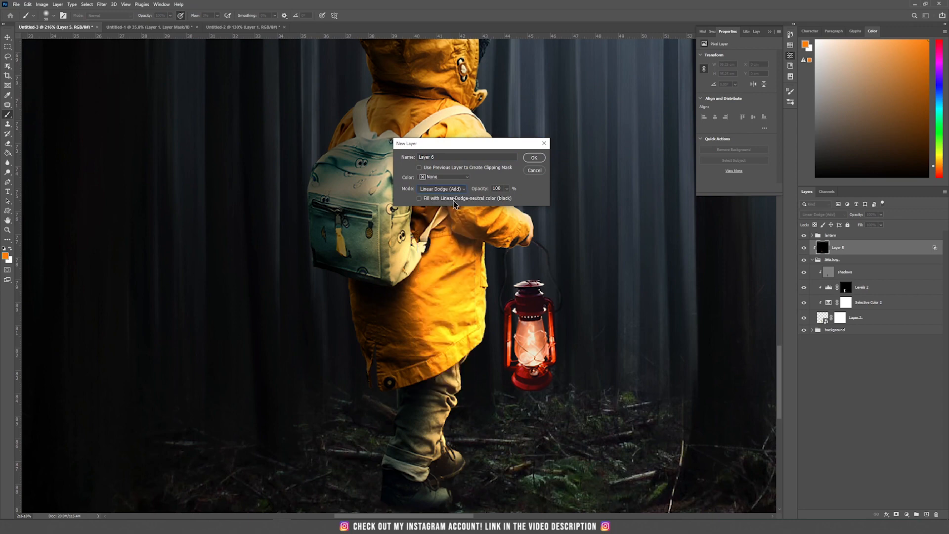
click(535, 158)
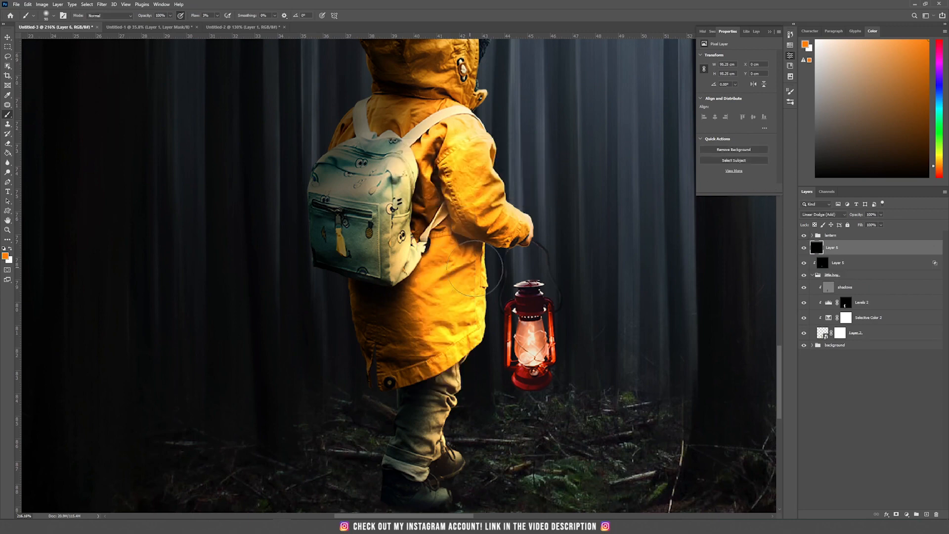
alt+click(846, 252)
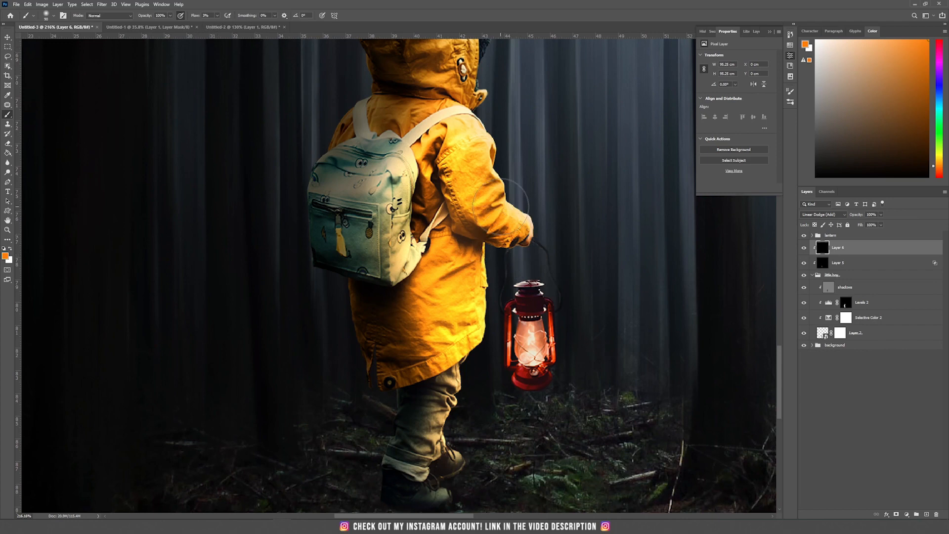
Step: Lower the brush opacity to 48%, enlarge the brush and paint a faint orange glow over the upper back and lower coat
drag(169, 19, 151, 28)
key(bracketright)
key(bracketright)
mouse_move(465, 158)
mouse_down()
mouse_move(400, 130)
mouse_move(437, 77)
mouse_move(417, 77)
mouse_up()
mouse_move(410, 364)
mouse_down()
mouse_move(435, 406)
mouse_move(430, 462)
mouse_move(439, 436)
mouse_move(420, 330)
mouse_up()
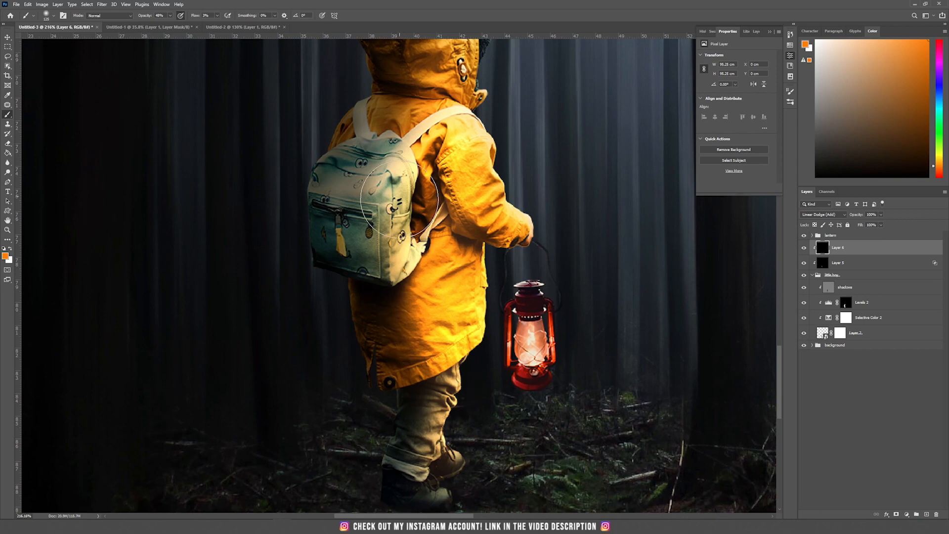
Step: Paint a faint orange glow along the front edge of the child's hood, and reduce the brush to a small size
drag(459, 145, 451, 272)
mouse_move(455, 207)
mouse_down()
mouse_move(467, 139)
mouse_move(486, 170)
mouse_move(468, 120)
mouse_up()
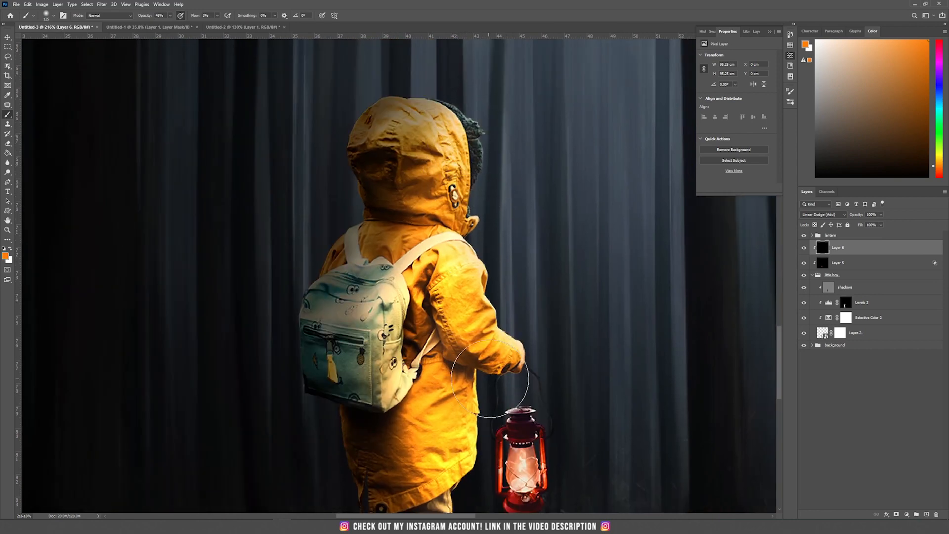
drag(510, 377, 506, 223)
key(bracketleft)
key(bracketleft)
key(bracketleft)
key(bracketleft)
key(bracketleft)
key(bracketleft)
key(bracketleft)
key(bracketleft)
key(bracketleft)
key(bracketleft)
key(bracketleft)
key(bracketleft)
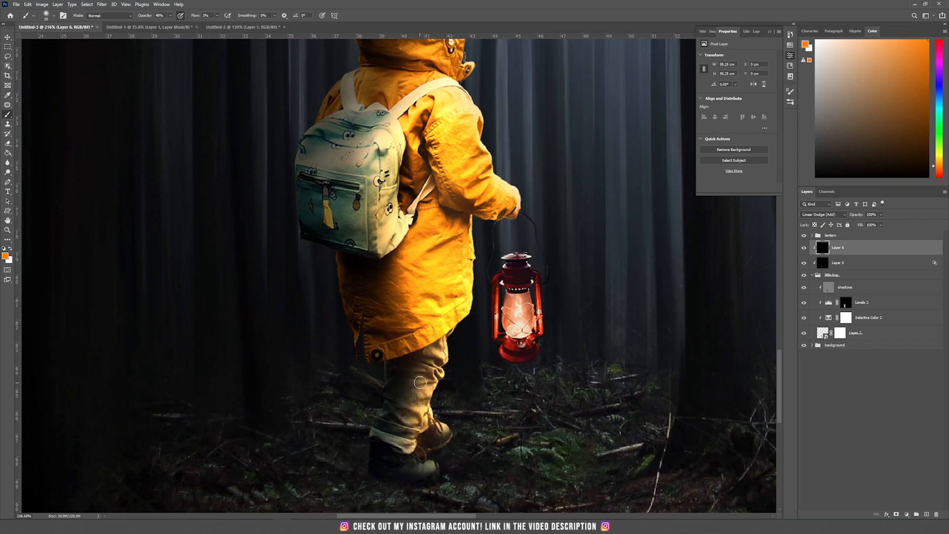
scroll(472, 311, down, 3)
scroll(472, 311, up, 2)
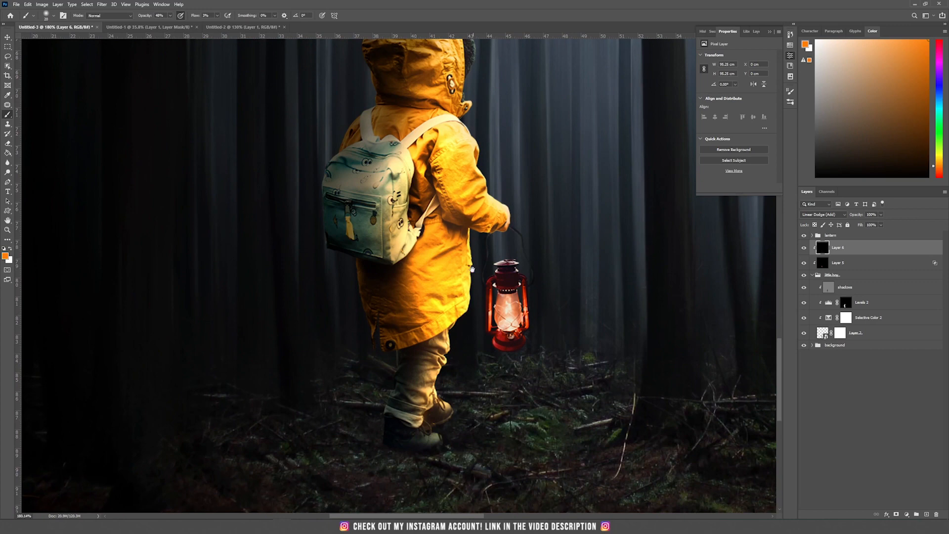
scroll(473, 312, up, 1)
drag(472, 311, 393, 391)
scroll(394, 367, down, 2)
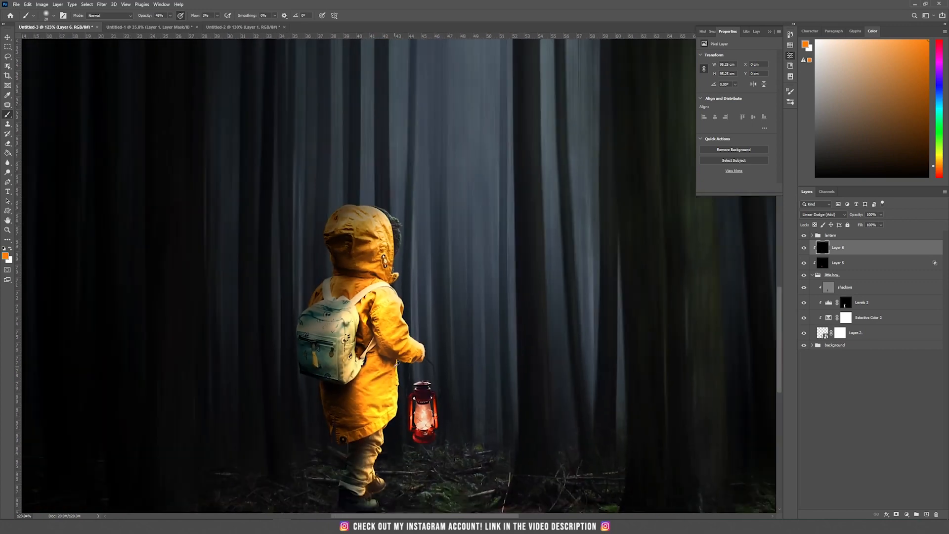
Step: Collapse the little boy group and add a new layer in Overlay mode directly above the background group
key(v)
click(812, 275)
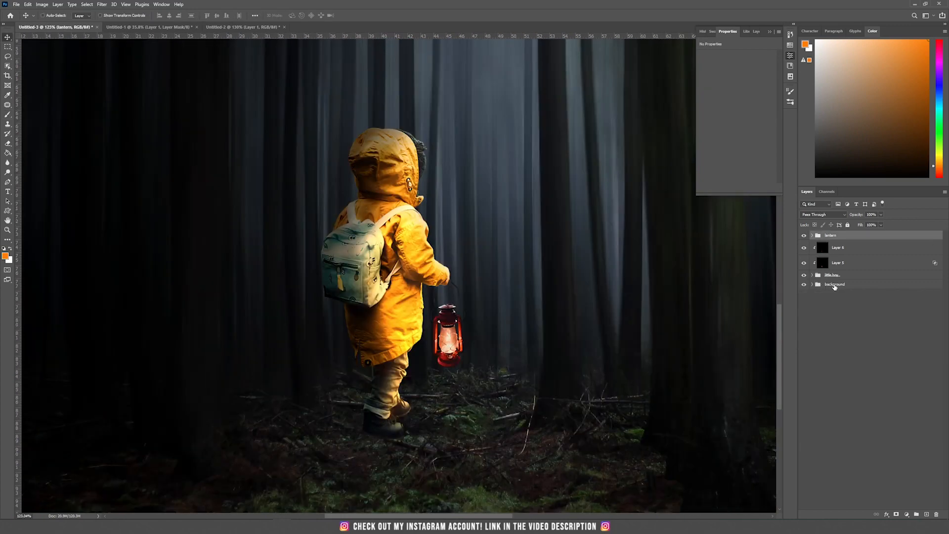
click(835, 285)
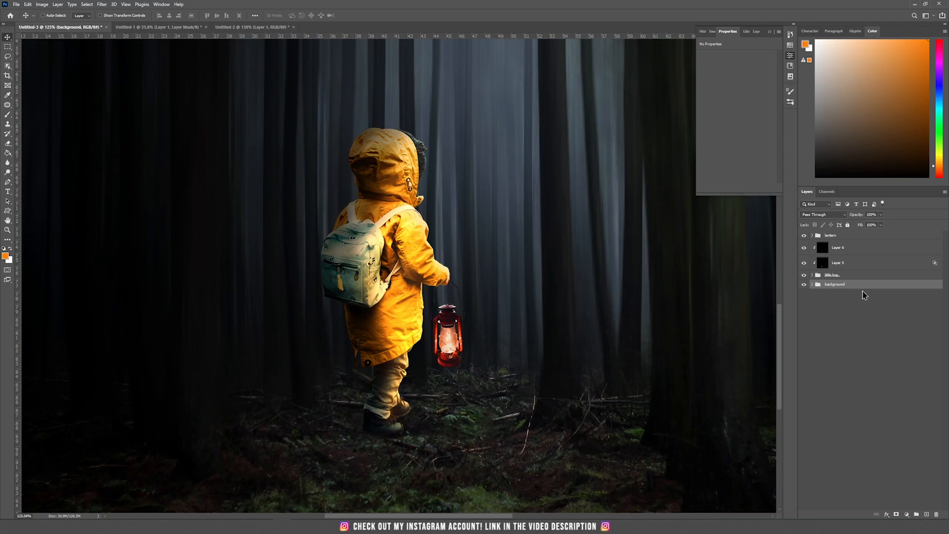
click(926, 515)
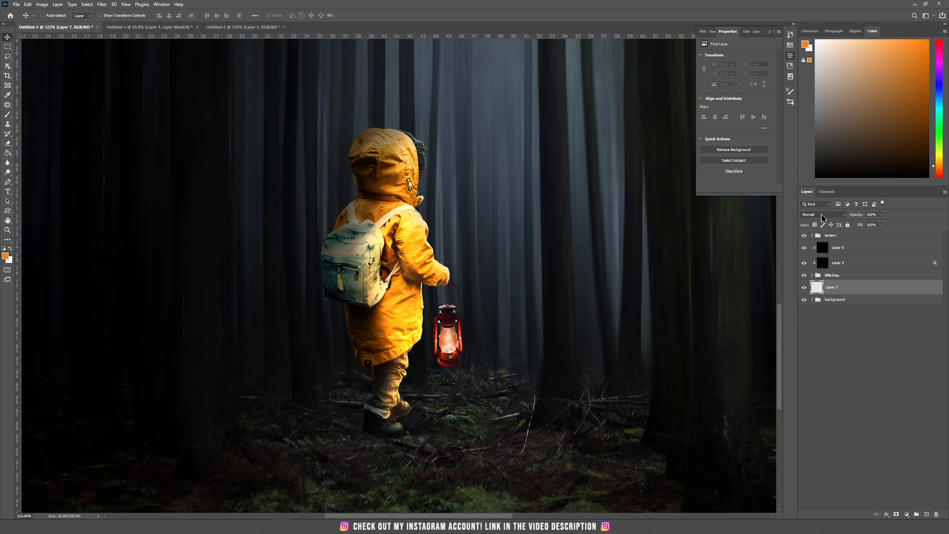
click(823, 217)
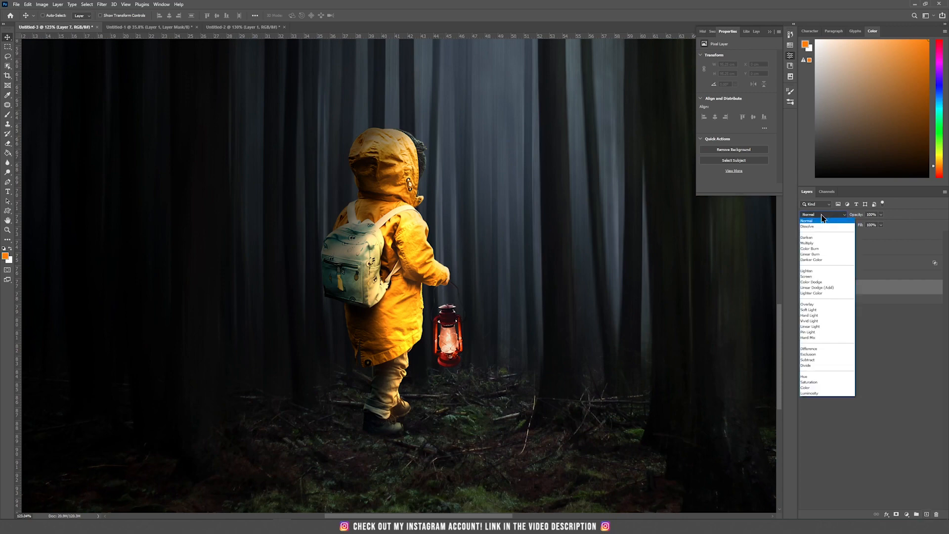
click(813, 304)
Step: Paint soft orange light over the forest floor and trees around the lantern with a much larger brush, and compare with the layer hidden
key(b)
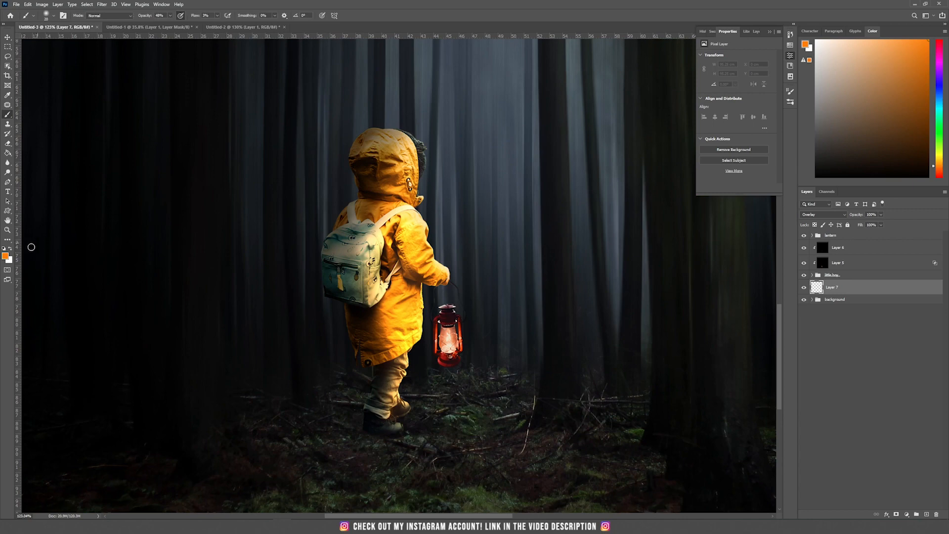
key(bracketright)
key(bracketright)
key(bracketright)
key(bracketright)
key(bracketright)
key(bracketright)
key(bracketright)
key(bracketright)
key(bracketright)
key(bracketright)
key(bracketright)
key(bracketright)
key(bracketright)
mouse_move(465, 419)
mouse_down()
mouse_move(472, 451)
mouse_move(418, 463)
mouse_move(494, 478)
mouse_move(700, 479)
mouse_move(601, 454)
mouse_move(658, 428)
mouse_move(661, 407)
mouse_move(537, 442)
mouse_move(457, 419)
mouse_move(540, 324)
mouse_move(523, 303)
mouse_move(524, 394)
mouse_move(296, 465)
mouse_move(577, 484)
mouse_move(190, 444)
mouse_move(202, 425)
mouse_move(188, 438)
mouse_move(310, 387)
mouse_move(254, 434)
mouse_move(324, 443)
mouse_move(493, 431)
mouse_move(467, 400)
mouse_move(434, 390)
mouse_move(528, 355)
mouse_up()
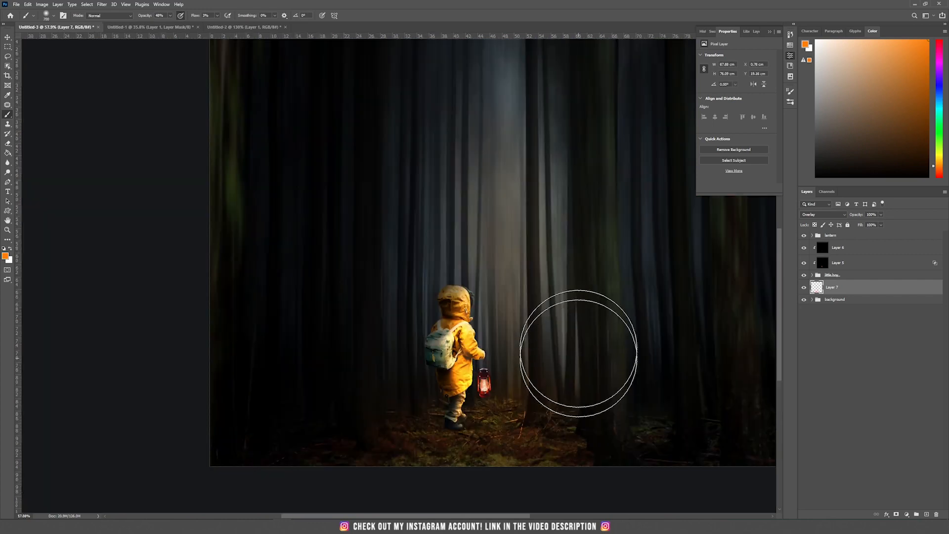
mouse_move(565, 256)
mouse_down()
mouse_move(551, 336)
mouse_move(495, 318)
mouse_move(483, 190)
mouse_move(494, 89)
mouse_move(504, 100)
mouse_move(513, 346)
mouse_move(572, 469)
mouse_move(540, 429)
mouse_up()
scroll(541, 429, down, 3)
mouse_move(558, 360)
mouse_down()
mouse_move(510, 403)
mouse_move(576, 349)
mouse_move(509, 297)
mouse_move(412, 376)
mouse_move(339, 371)
mouse_move(252, 407)
mouse_move(426, 384)
mouse_move(505, 335)
mouse_move(485, 396)
mouse_move(640, 405)
mouse_up()
click(804, 288)
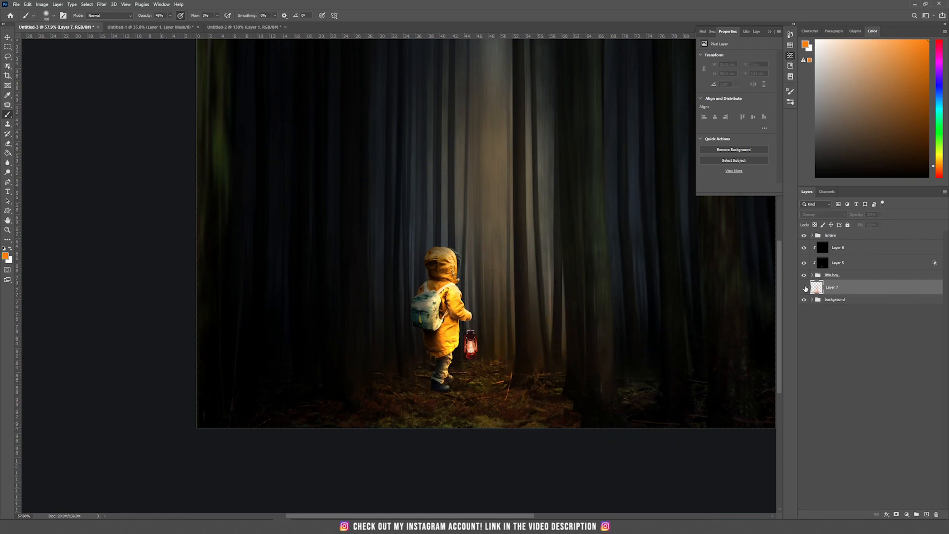
click(805, 287)
click(804, 287)
scroll(508, 296, down, 3)
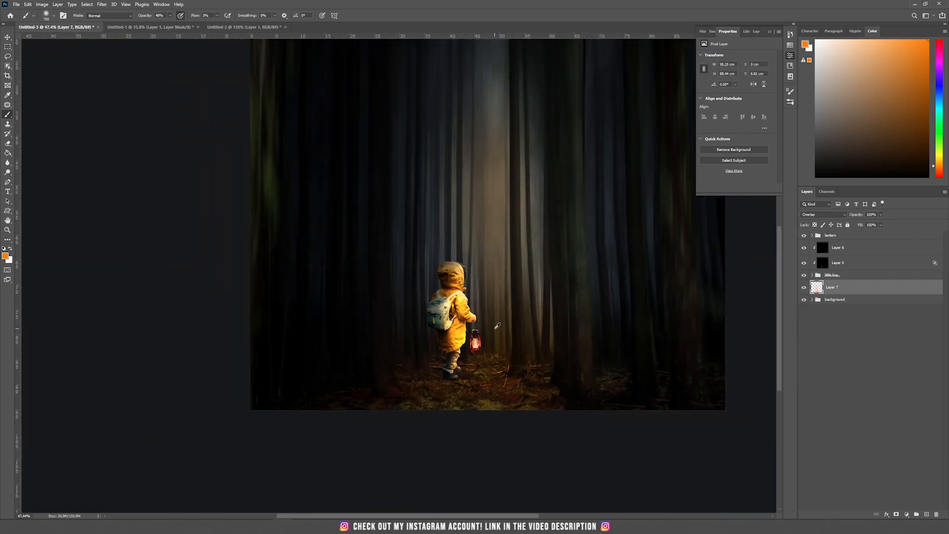
Step: Soften the orange light on the trees above the child using a large eraser at 4% flow, lowering its opacity to 70%
scroll(497, 327, up, 2)
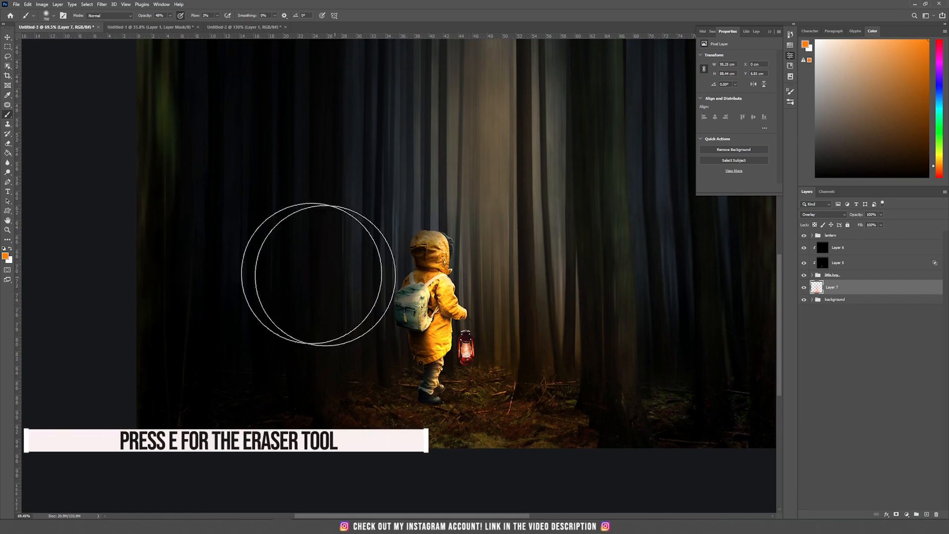
click(8, 143)
drag(398, 235, 364, 351)
key(])
key(])
key(])
mouse_move(476, 186)
mouse_down()
mouse_move(469, 268)
mouse_move(471, 224)
mouse_move(476, 336)
mouse_move(488, 231)
mouse_move(487, 284)
mouse_up()
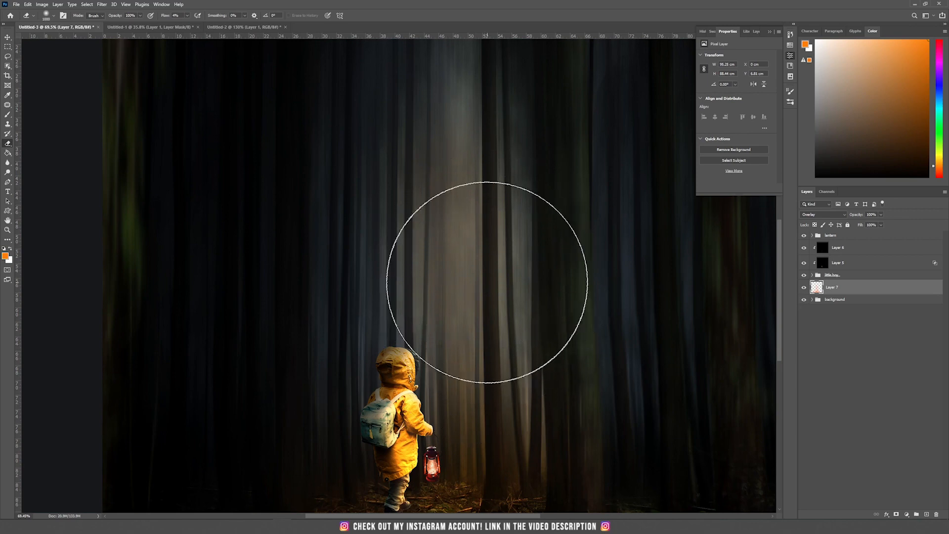
drag(139, 17, 130, 22)
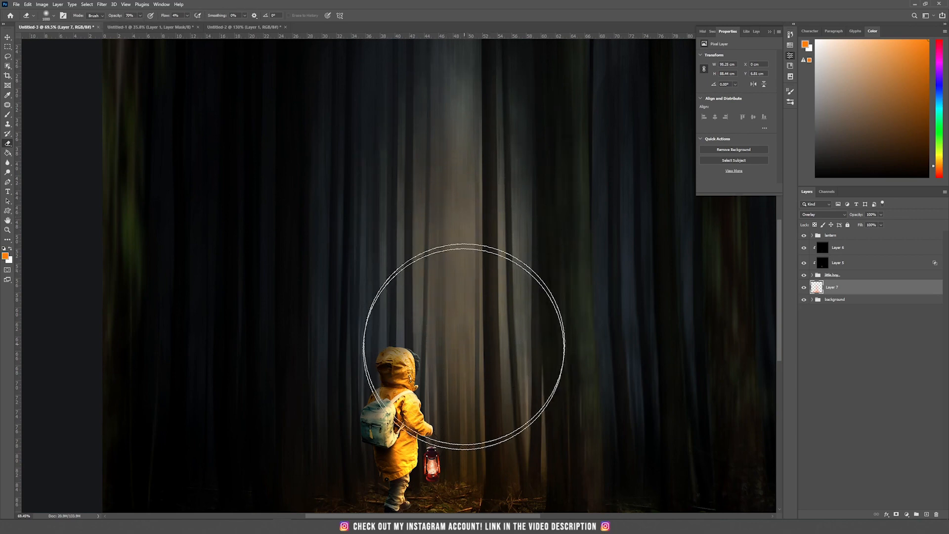
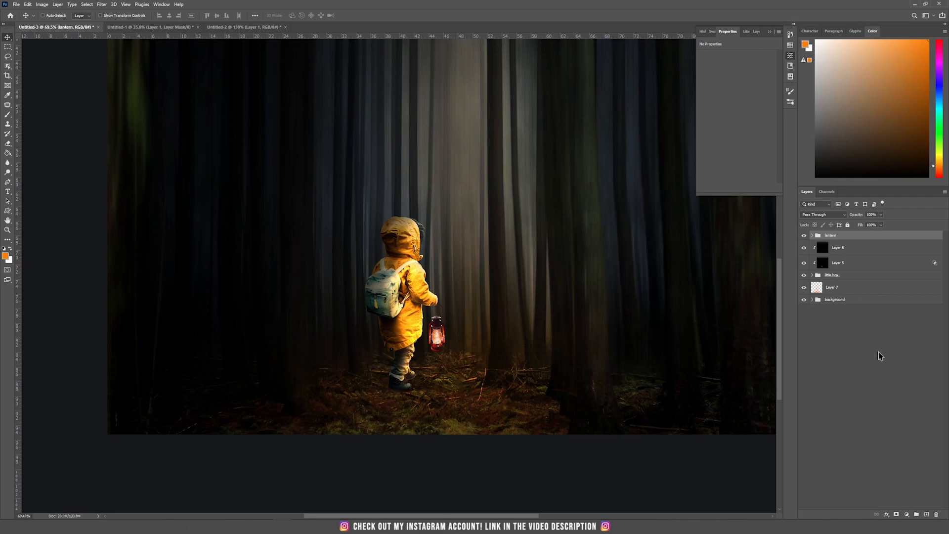
Step: Add a Screen layer filled with neutral black above the lantern group and clip a new empty layer to it
click(55, 5)
mouse_move(69, 12)
click(158, 12)
click(435, 190)
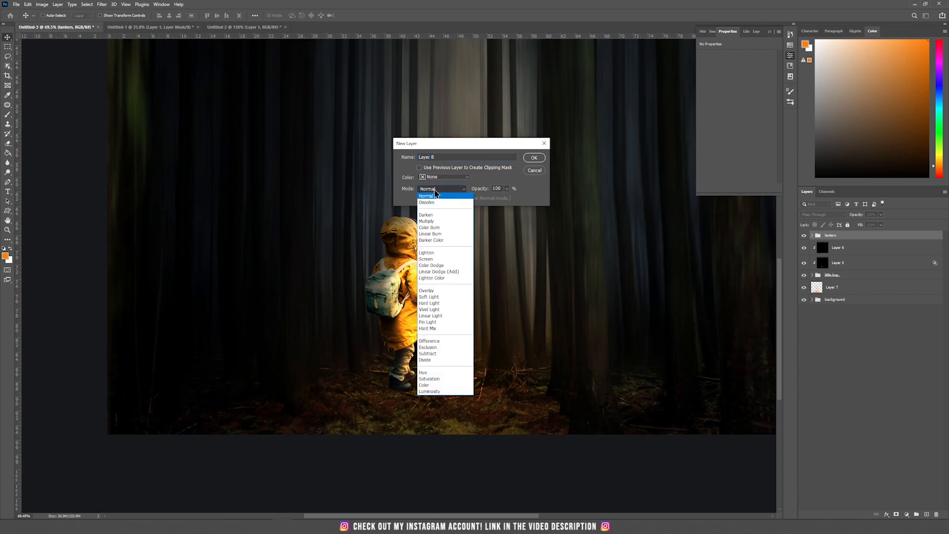
click(429, 259)
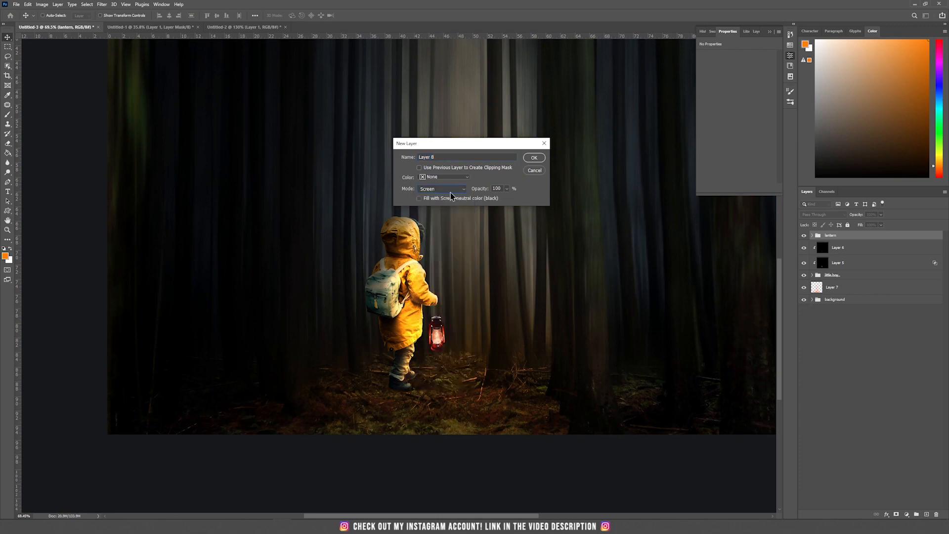
click(450, 197)
key(Return)
click(925, 515)
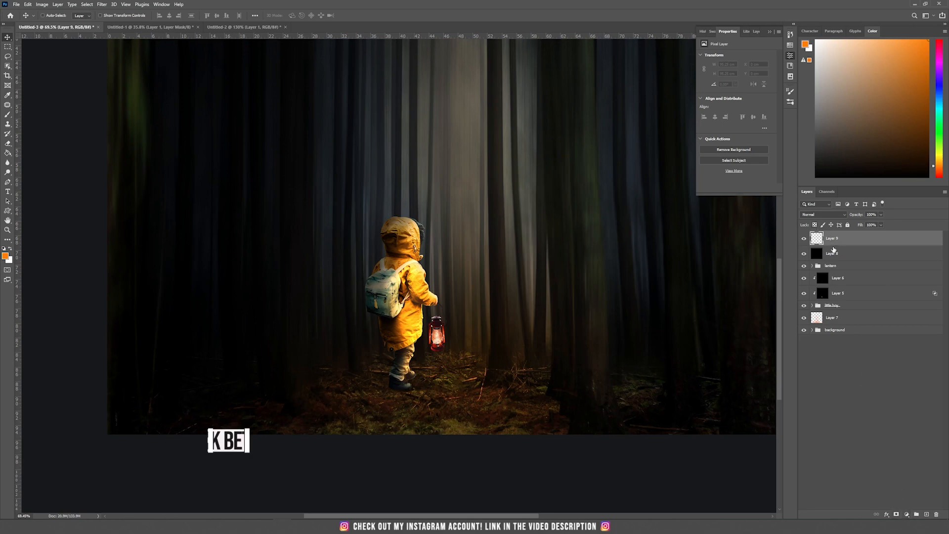
alt+click(834, 245)
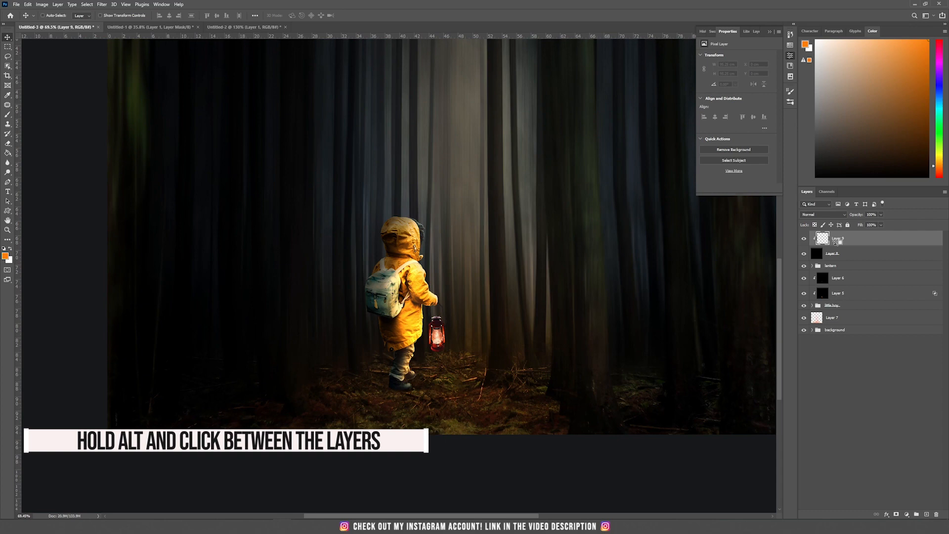
Step: Add a Gradient Map adjustment on top and change its orange starting stop to black (000000)
click(907, 515)
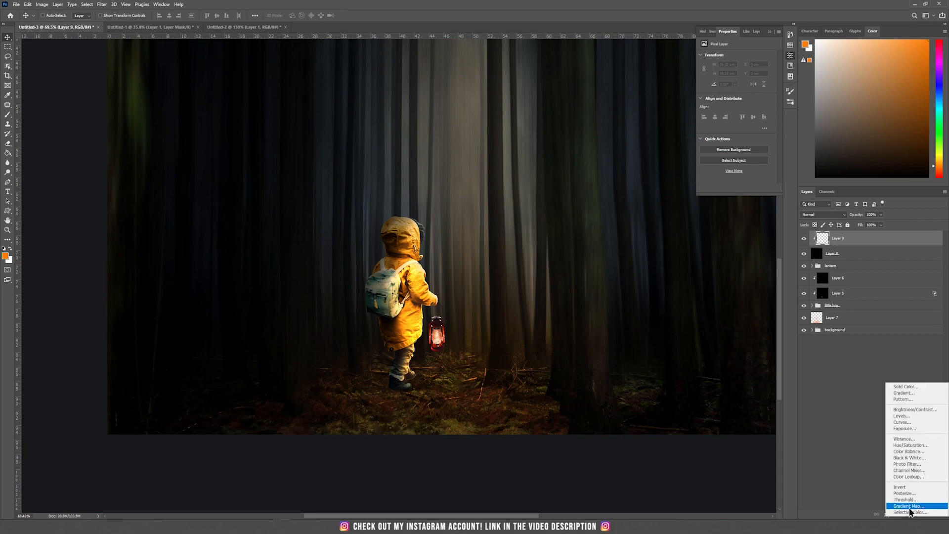
click(911, 506)
click(722, 63)
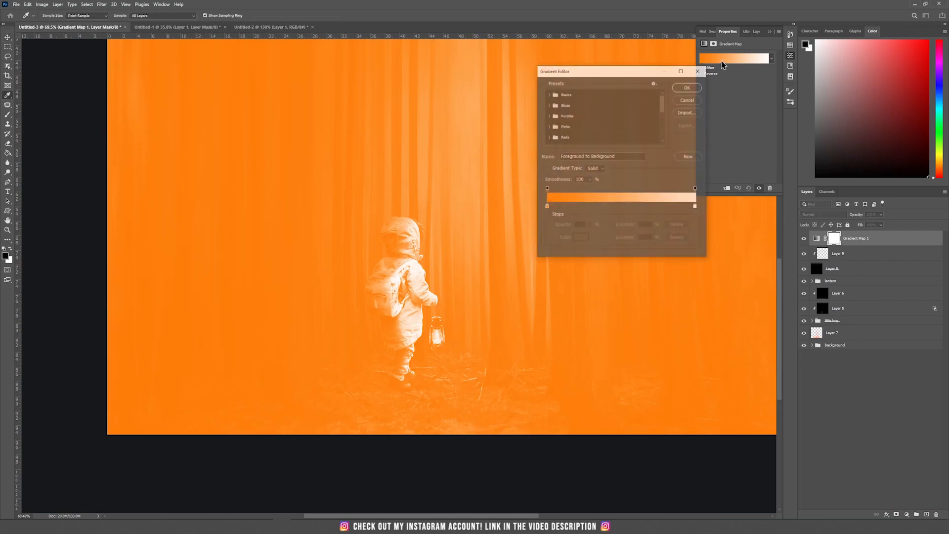
double_click(546, 207)
drag(666, 228, 665, 319)
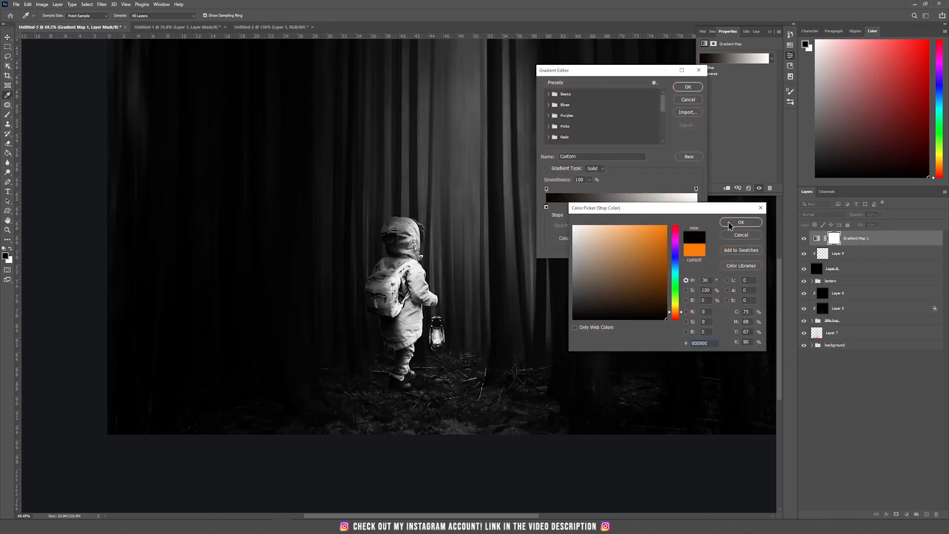
click(740, 222)
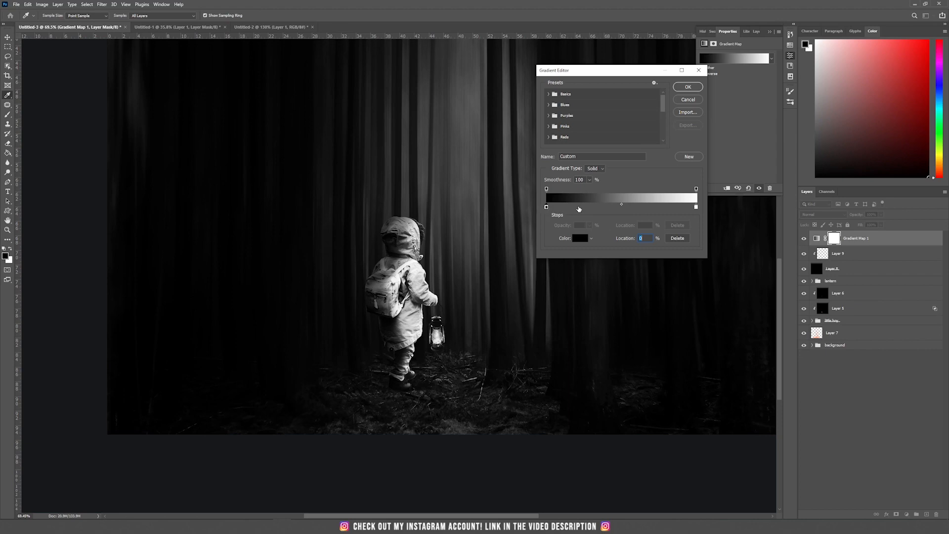
Step: Add an orange stop with hue 25 in the gradient's dark part and clip the Gradient Map to the layers below
click(579, 208)
double_click(578, 208)
click(675, 313)
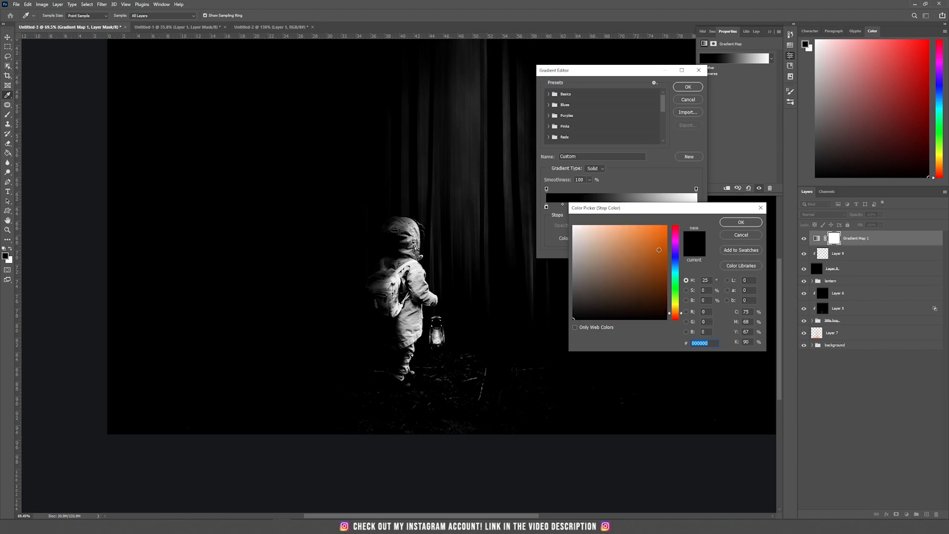
click(659, 250)
click(742, 222)
click(688, 86)
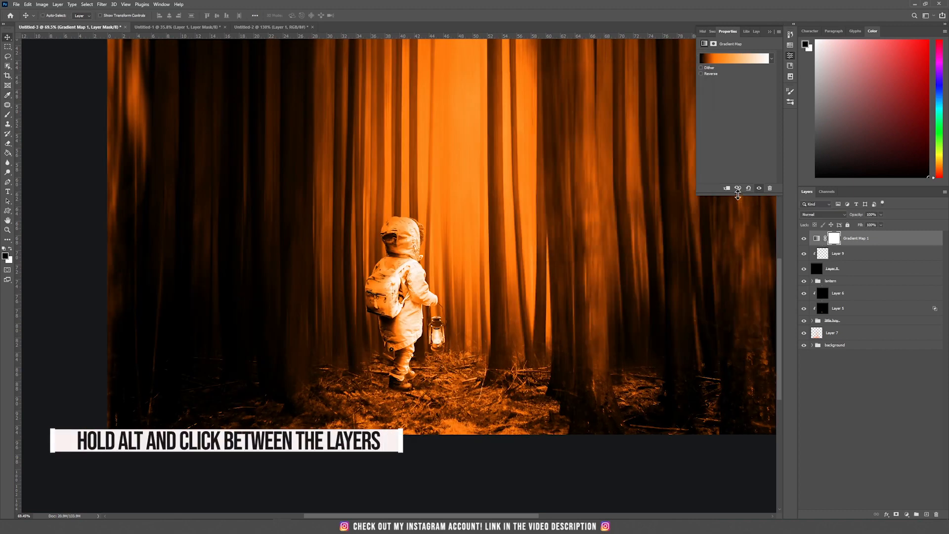
click(728, 189)
Step: Rename the empty clipped layer beneath the Gradient Map to glow
click(829, 266)
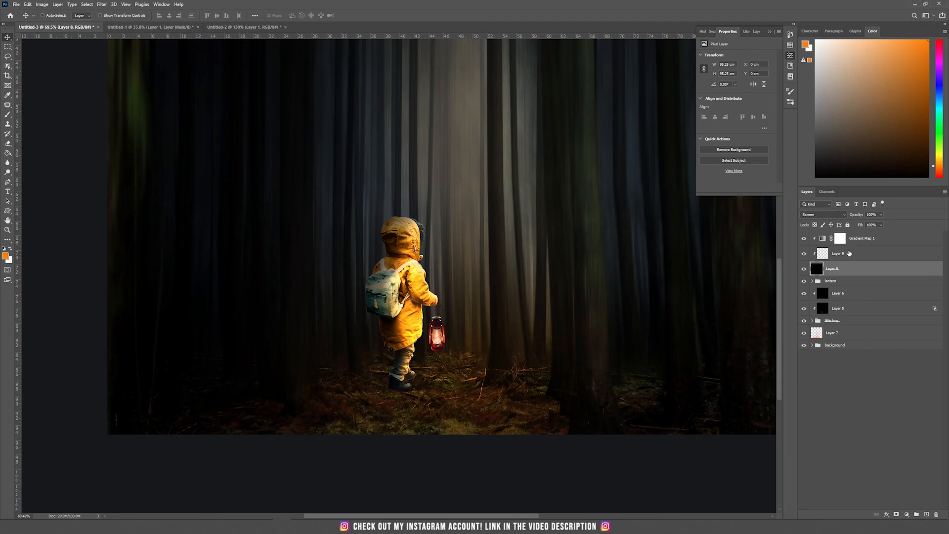
click(848, 255)
double_click(839, 254)
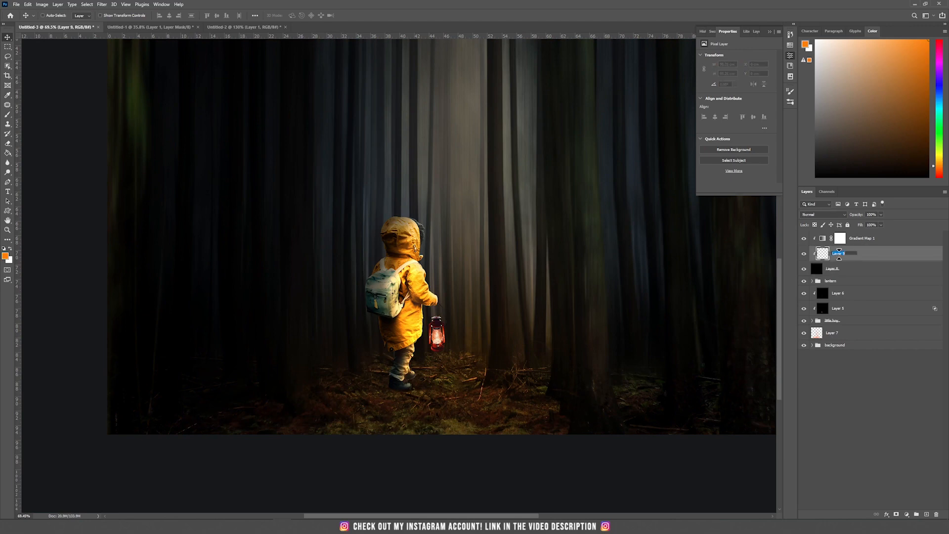
key(BackSpace)
text(glow)
key(Return)
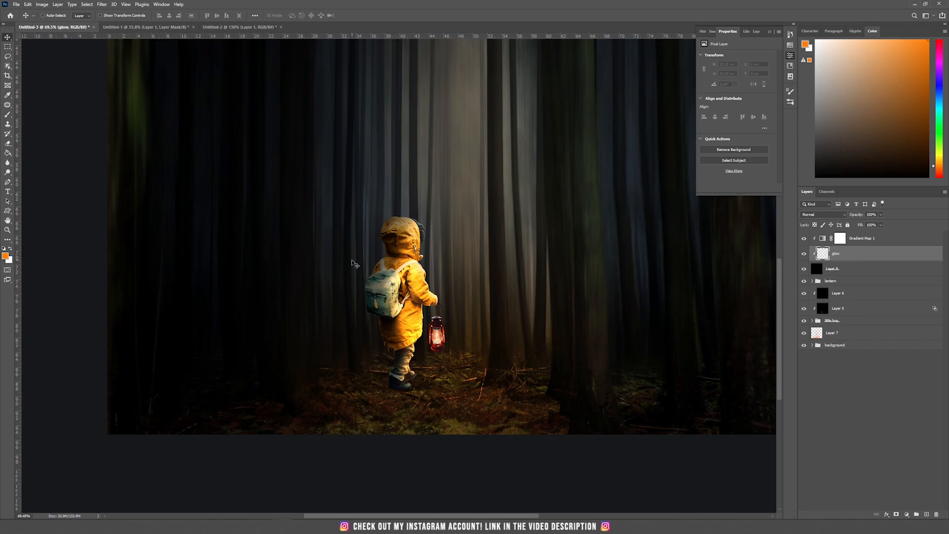
Step: Paint a soft white glow over the lantern's flame on the glow layer with a small brush at about 22% opacity
click(11, 250)
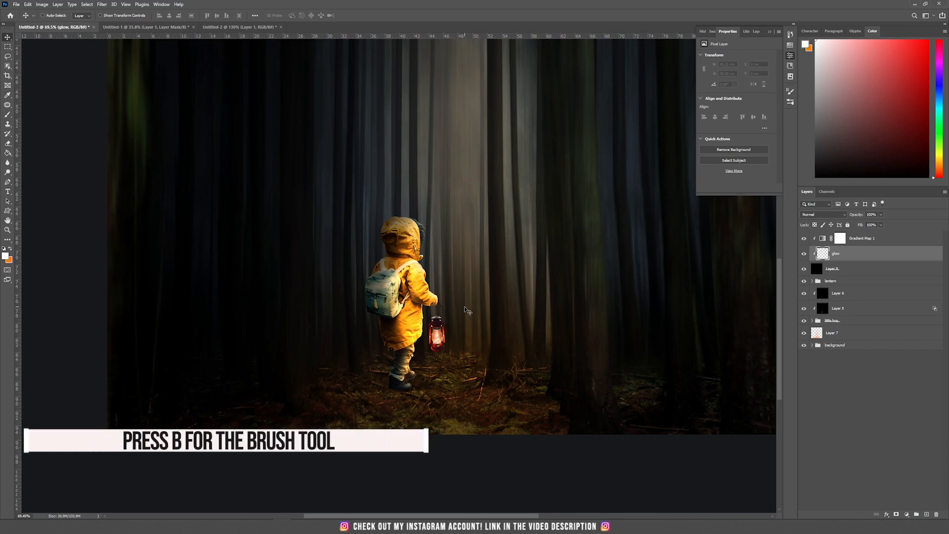
key(b)
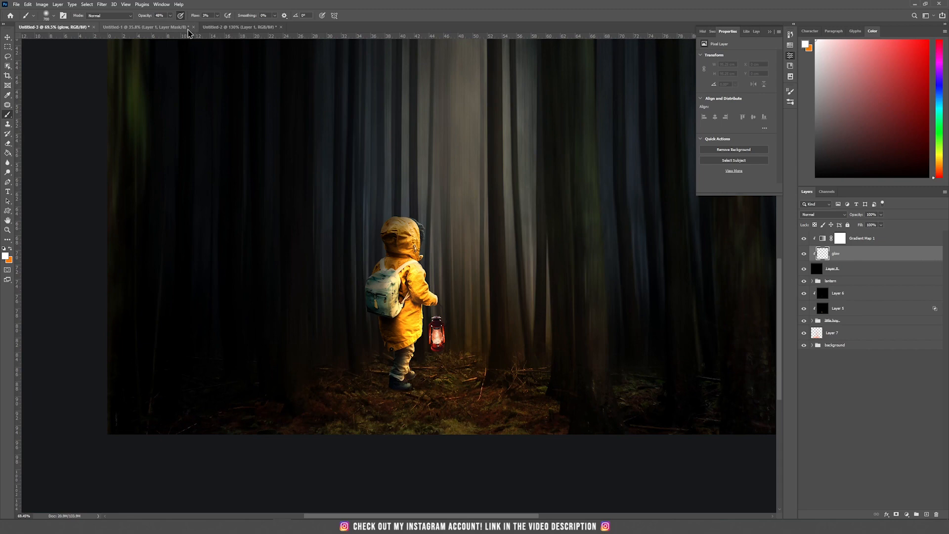
drag(168, 19, 161, 26)
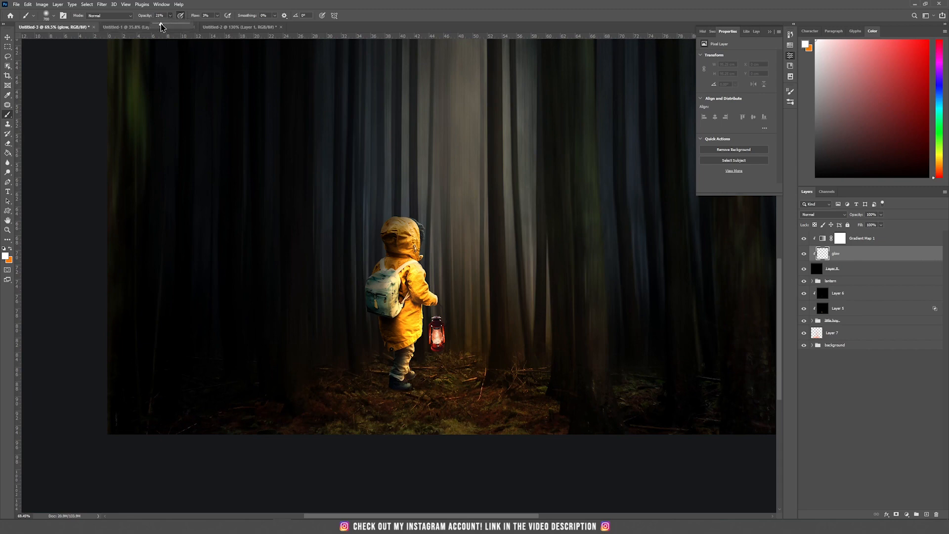
click(219, 2)
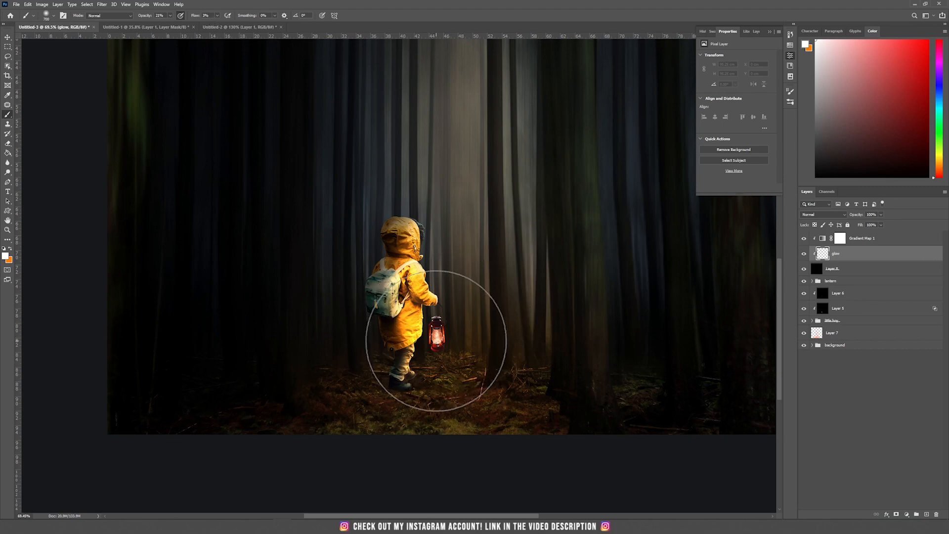
scroll(439, 333, up, 8)
key(bracketright)
key(bracketright)
key(bracketright)
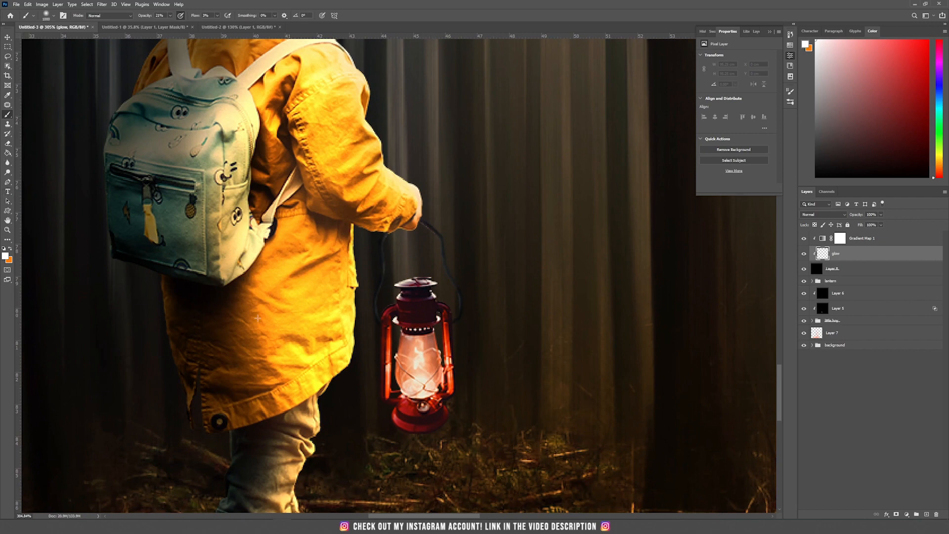
key(bracketleft)
key(bracketleft)
key(bracketleft)
key(bracketleft)
key(bracketleft)
key(bracketleft)
key(bracketleft)
key(bracketleft)
key(bracketleft)
key(bracketleft)
key(bracketleft)
key(bracketleft)
key(bracketleft)
key(bracketleft)
mouse_move(415, 379)
mouse_down()
mouse_move(423, 408)
mouse_move(401, 341)
mouse_move(415, 347)
mouse_move(419, 381)
mouse_move(436, 361)
mouse_move(424, 356)
mouse_move(399, 385)
mouse_move(425, 359)
mouse_move(413, 362)
mouse_move(431, 358)
mouse_move(409, 355)
mouse_up()
Step: Build up a wider halo around the lantern with progressively larger soft white brush dabs
key(bracketright)
key(bracketright)
key(bracketright)
key(bracketright)
key(bracketright)
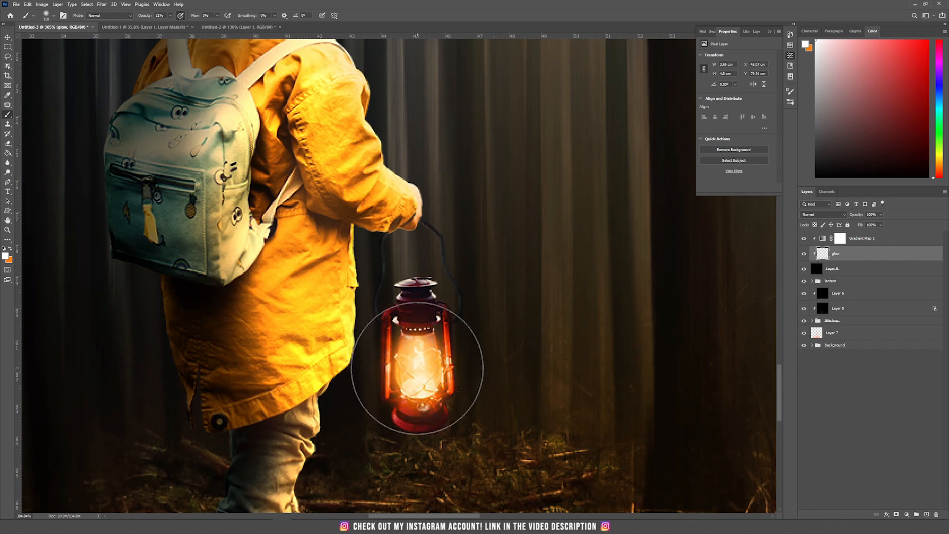
key(bracketright)
key(bracketright)
key(bracketright)
key(bracketright)
click(421, 365)
key(bracketright)
key(bracketright)
key(bracketright)
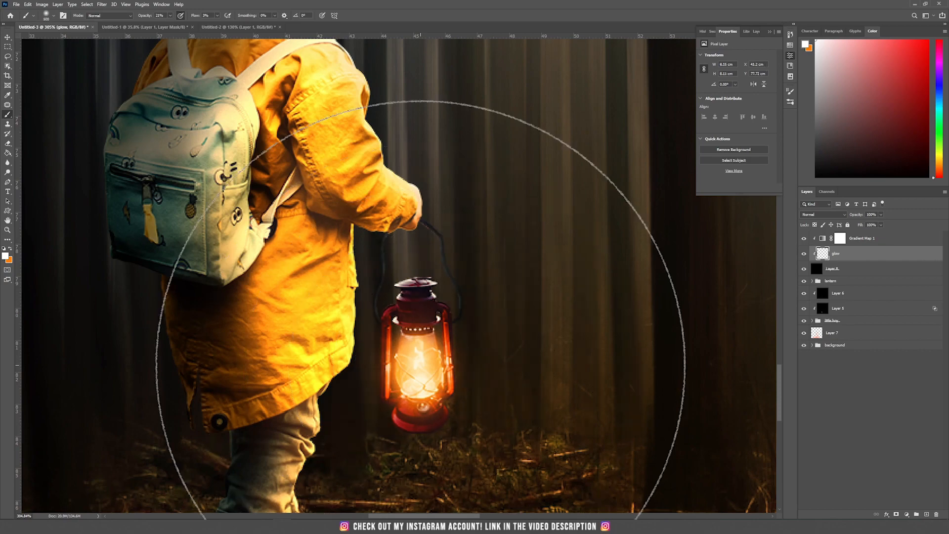
scroll(421, 365, down, 3)
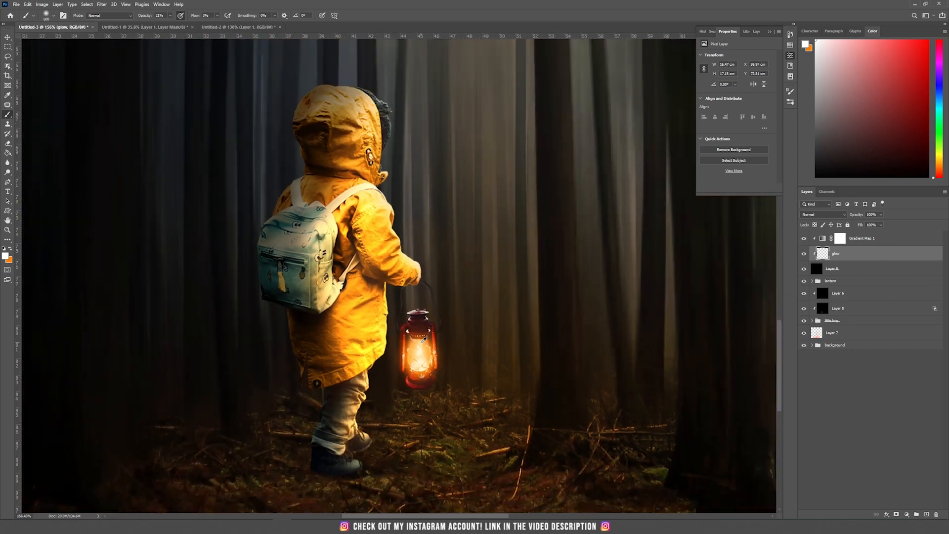
scroll(423, 339, down, 1)
click(424, 381)
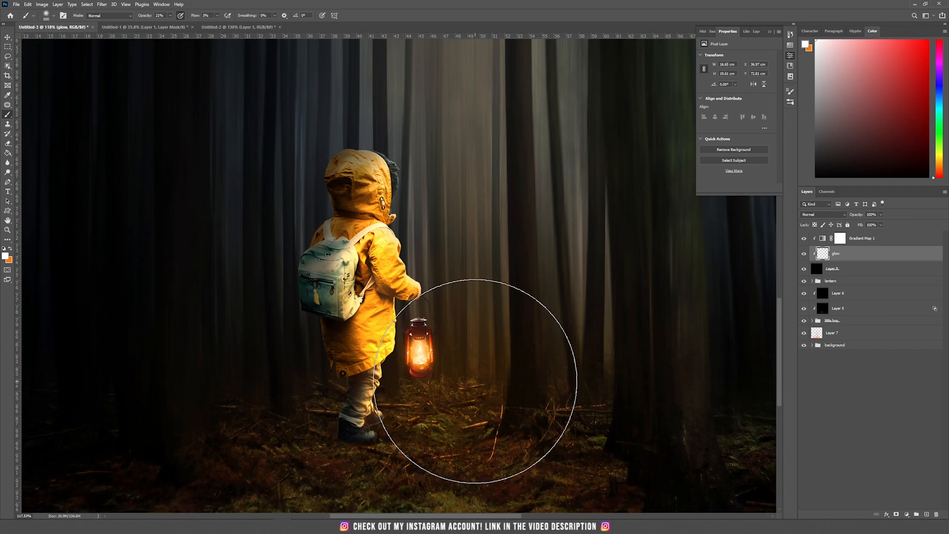
Step: Brush the glow outward over the nearby trees, the child and the ground around the lantern
mouse_move(515, 405)
mouse_down()
mouse_move(542, 417)
mouse_move(551, 404)
mouse_move(534, 351)
mouse_up()
mouse_move(431, 350)
mouse_down()
mouse_move(341, 401)
mouse_move(326, 354)
mouse_move(347, 246)
mouse_move(369, 212)
mouse_move(407, 191)
mouse_up()
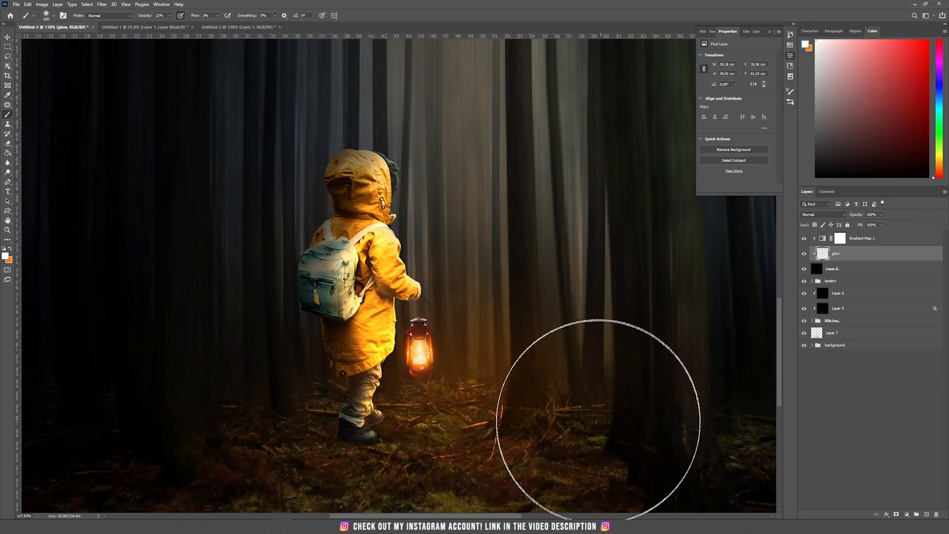
drag(475, 361, 458, 205)
mouse_move(300, 259)
mouse_down()
mouse_move(222, 270)
mouse_move(226, 214)
mouse_move(233, 233)
mouse_move(409, 289)
mouse_move(542, 303)
mouse_up()
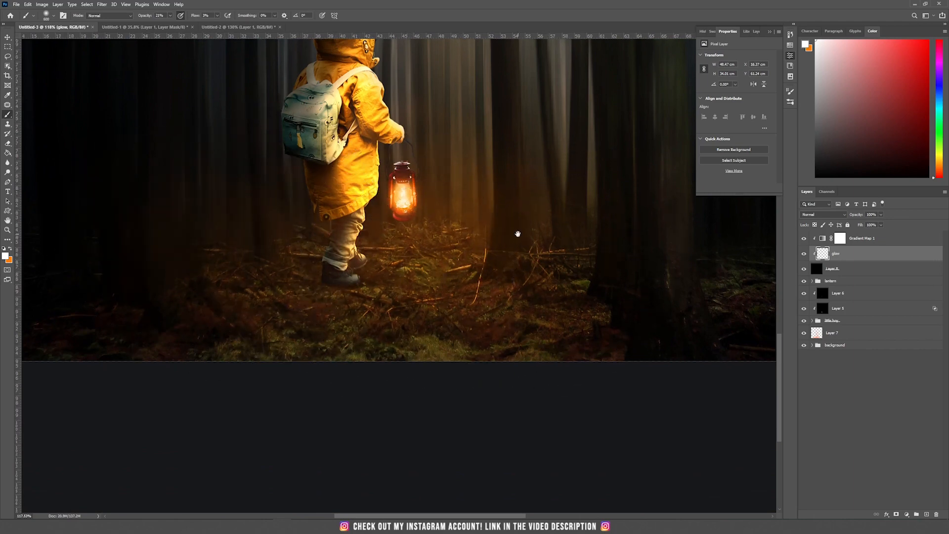
Step: Extend the glow across the forest floor around the child and erase its excess left of the child
scroll(517, 233, down, 4)
mouse_move(484, 340)
mouse_down()
mouse_move(467, 322)
mouse_move(441, 332)
mouse_move(512, 384)
mouse_move(575, 390)
mouse_move(511, 302)
mouse_move(477, 276)
mouse_up()
mouse_move(337, 360)
mouse_down()
mouse_move(642, 386)
mouse_move(349, 358)
mouse_move(423, 334)
mouse_move(441, 399)
mouse_move(415, 349)
mouse_move(460, 369)
mouse_up()
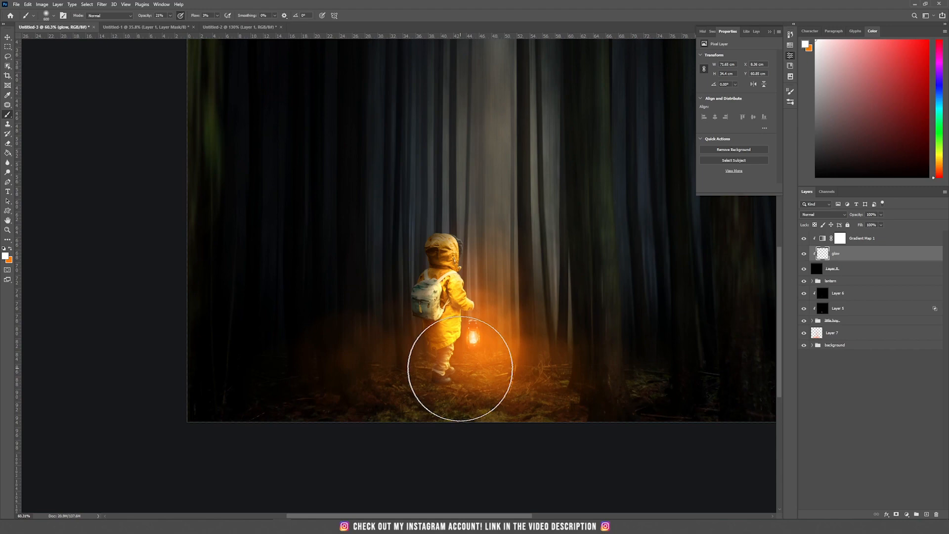
key(e)
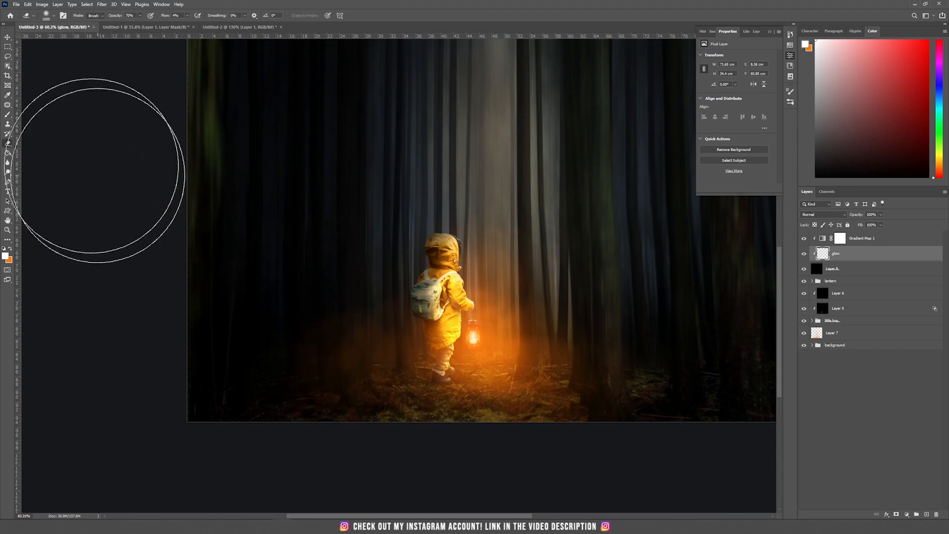
mouse_move(349, 325)
mouse_down()
mouse_move(311, 355)
mouse_move(233, 376)
mouse_move(263, 364)
mouse_move(296, 327)
mouse_up()
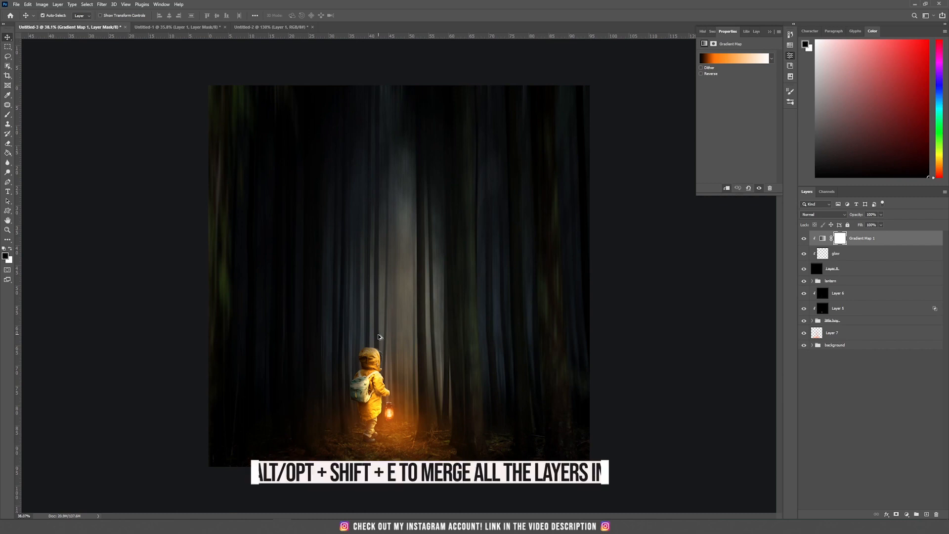
Step: Stamp all visible layers into a new top layer and convert it to a smart object
key(ctrl+alt+shift+e)
drag(411, 300, 417, 253)
key(ctrl+z)
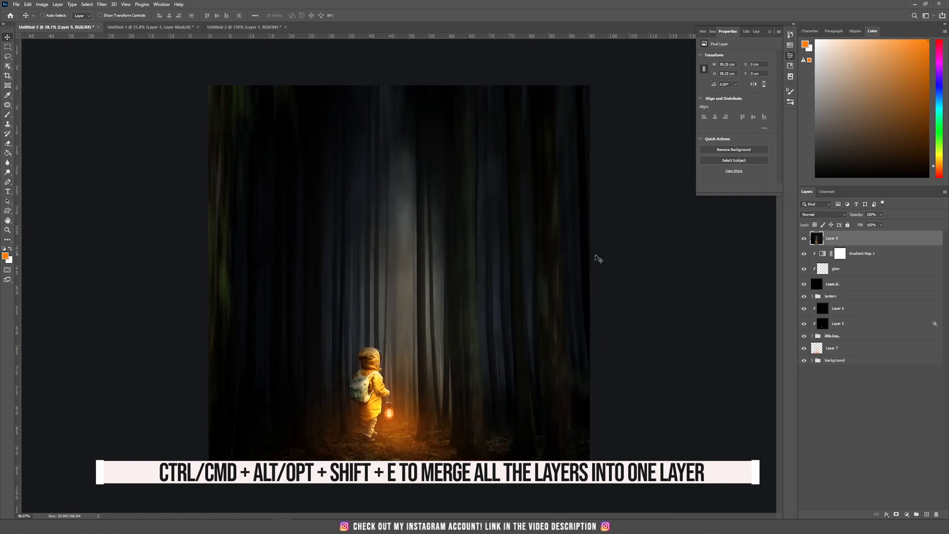
right_click(880, 238)
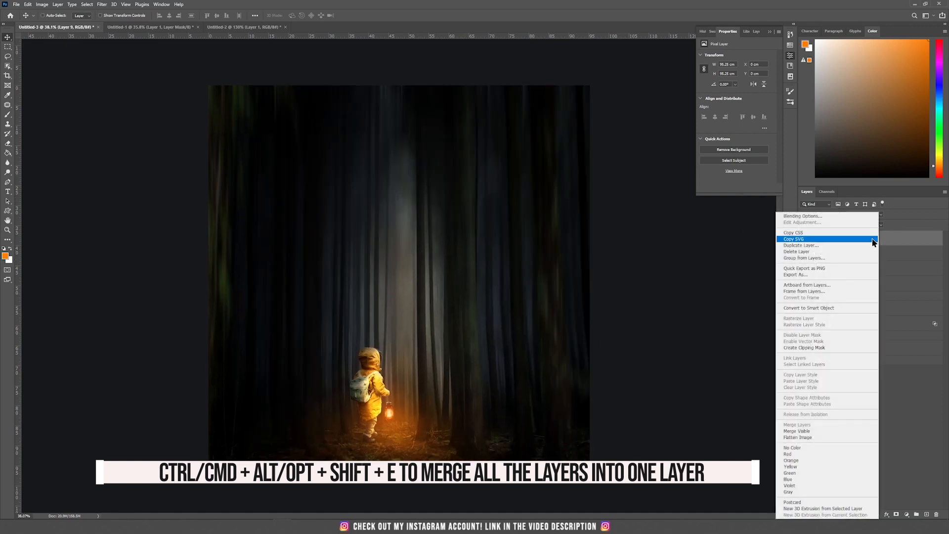
click(837, 308)
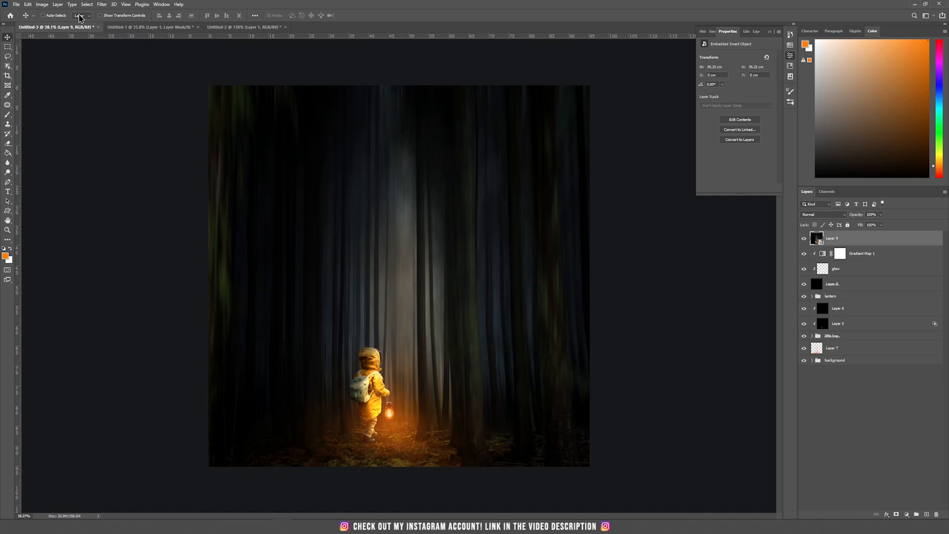
Step: Open the Camera Raw Filter on the smart object, set Noise Reduction to 20 and slightly raise Color Noise Reduction
click(101, 4)
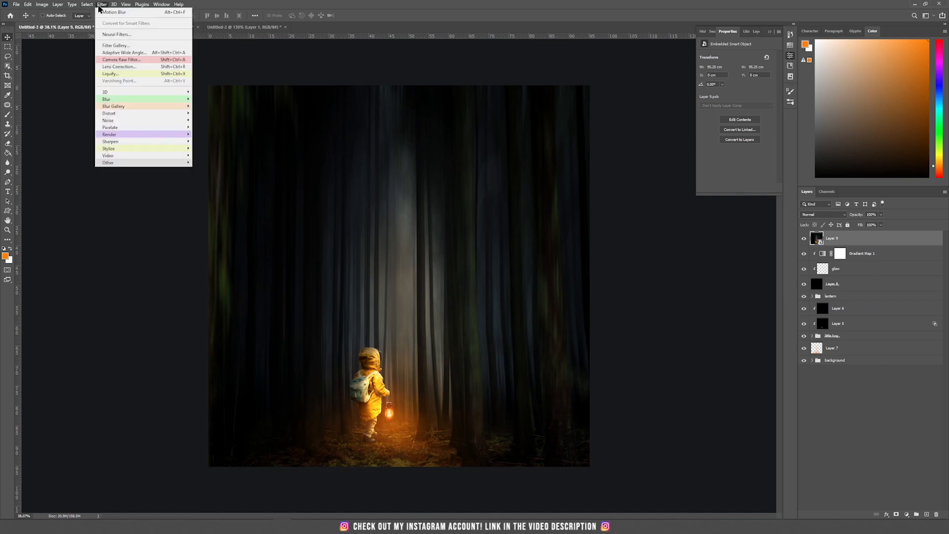
click(141, 60)
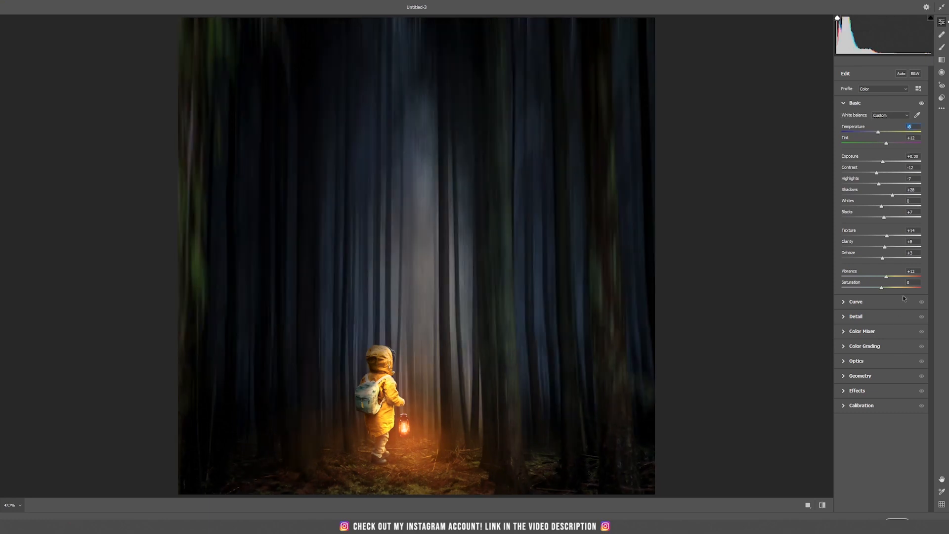
click(873, 321)
click(858, 165)
click(855, 179)
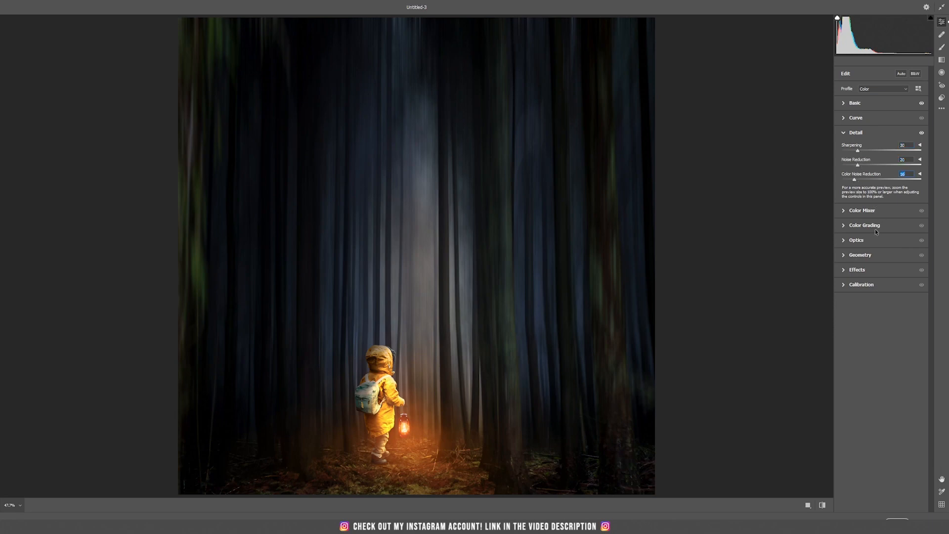
Step: Add a Grain amount of 10 to the image, checking it close up on the child
click(868, 270)
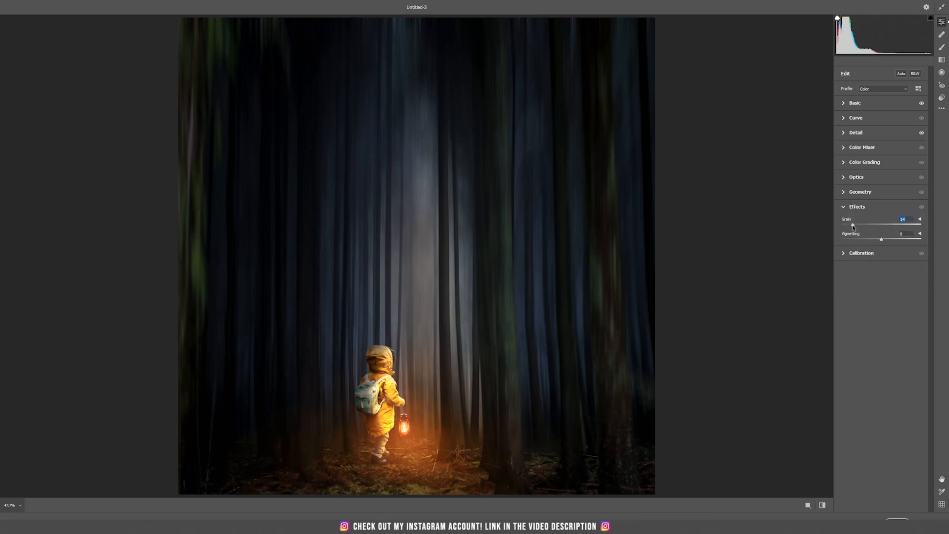
click(385, 372)
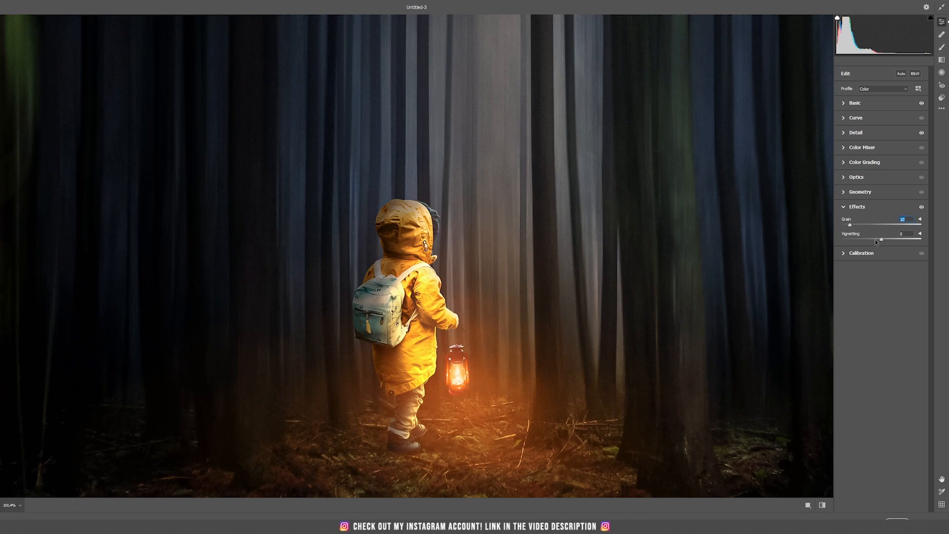
scroll(532, 265, down, 2)
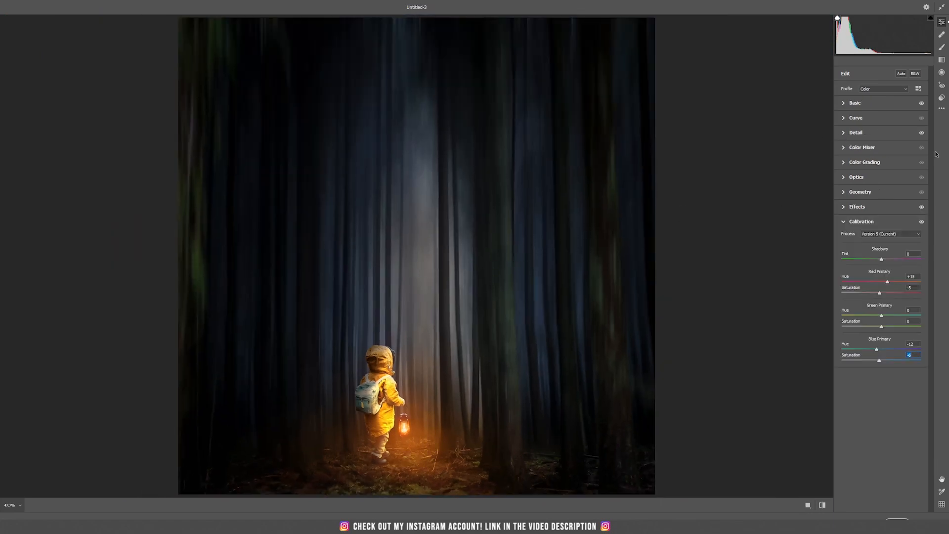
Step: Draw a tall elliptical Radial Filter around the child and set it to affect only the area outside
click(942, 73)
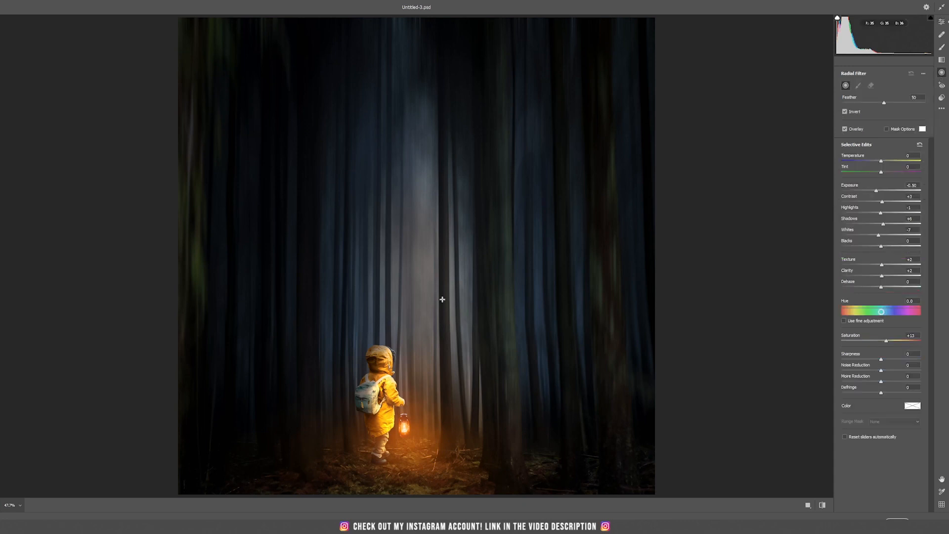
drag(402, 270, 355, 376)
drag(433, 272, 394, 340)
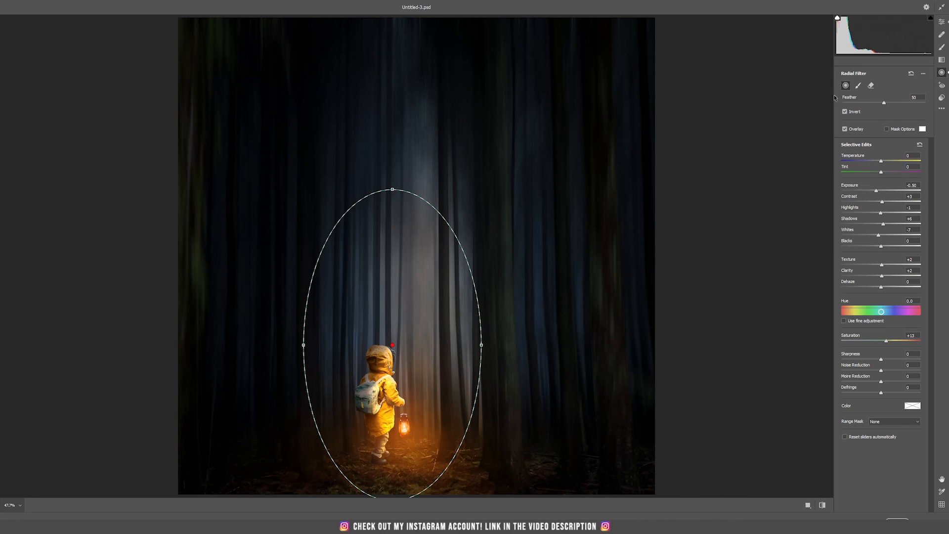
click(845, 113)
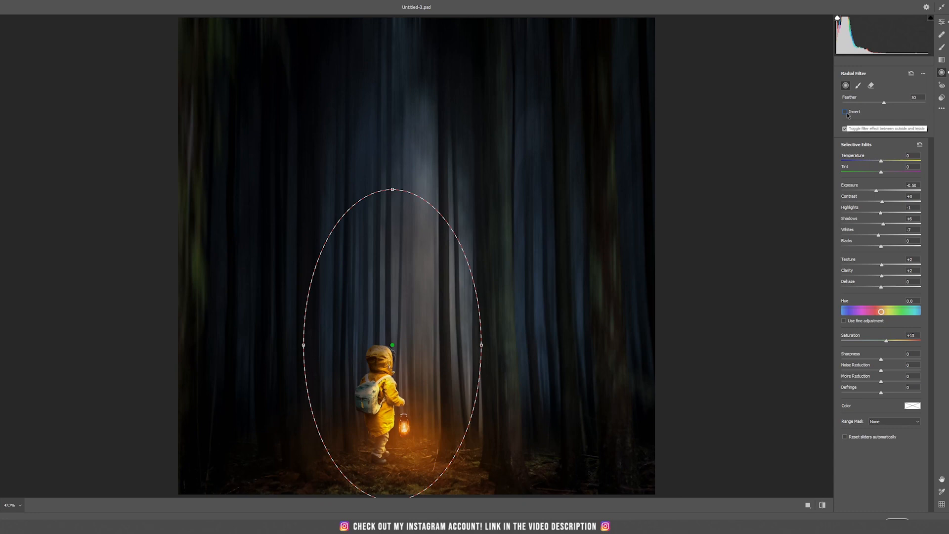
click(845, 112)
Step: Set the radial filter's Exposure to about -0.30 and its Contrast to +10
mouse_move(877, 191)
mouse_down()
mouse_move(887, 192)
mouse_move(879, 195)
mouse_up()
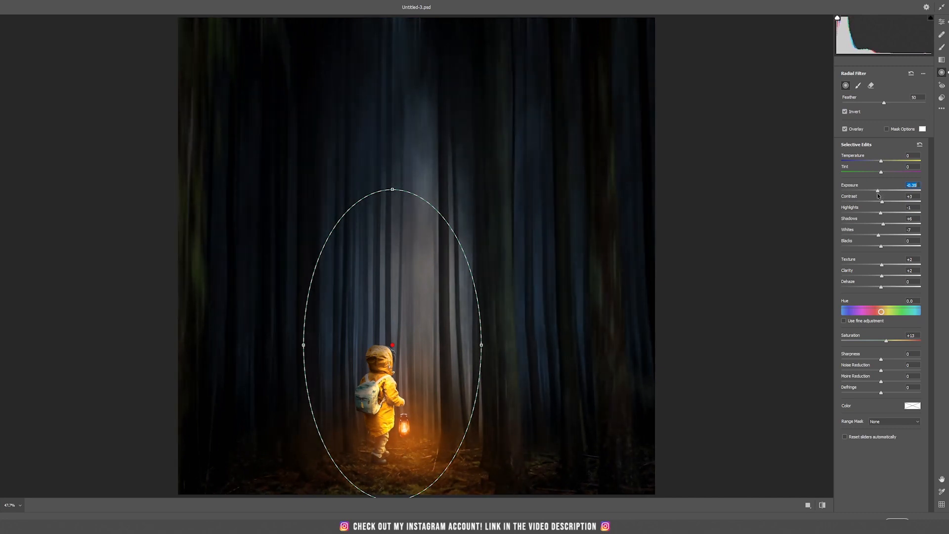
mouse_move(880, 196)
mouse_down()
mouse_move(890, 196)
mouse_move(880, 200)
mouse_up()
drag(883, 202, 884, 203)
drag(887, 202, 885, 203)
Step: Add a second, larger radial filter around the child and the light beam, tilted slightly clockwise
drag(447, 146, 396, 284)
drag(454, 189, 394, 343)
drag(463, 315, 493, 346)
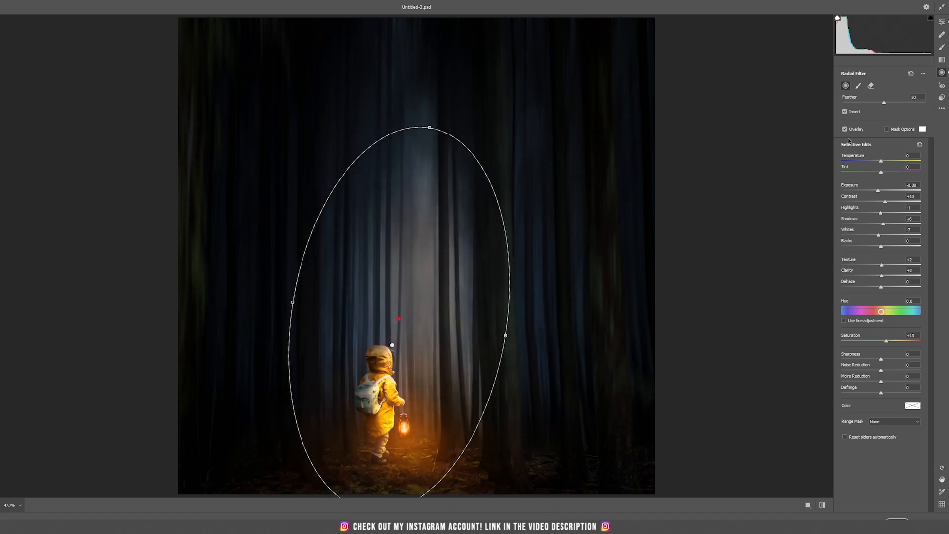
Step: Make the second radial filter affect its inside, raise its Exposure to about +0.60 and apply the Camera Raw edits
click(845, 112)
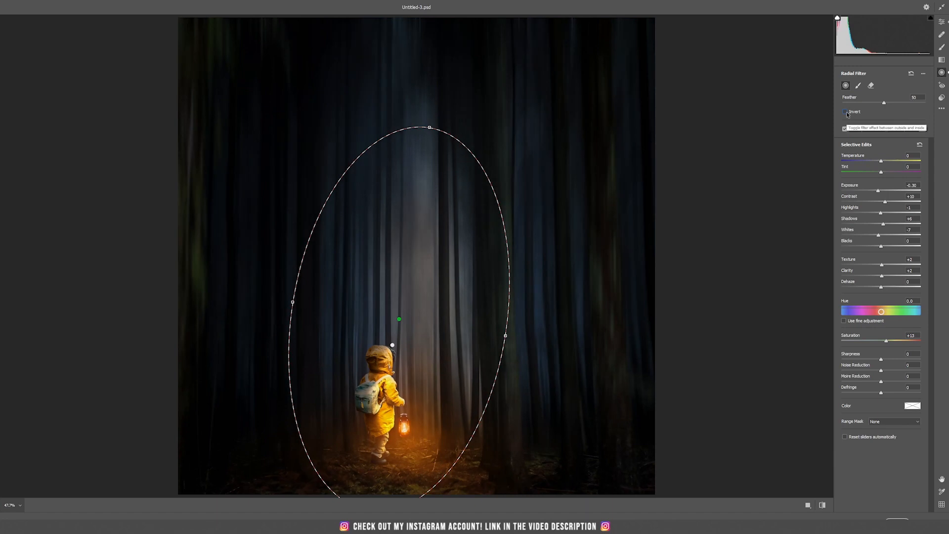
click(885, 191)
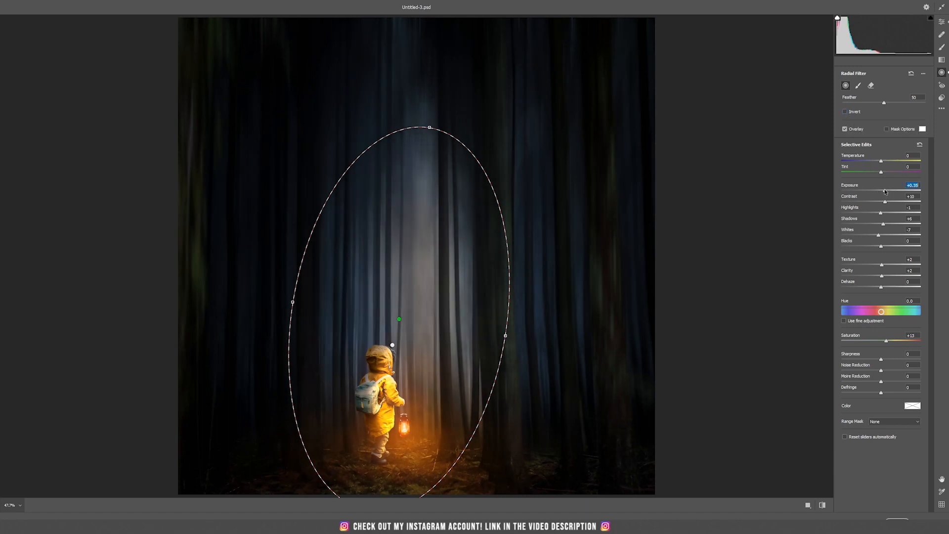
mouse_move(884, 191)
mouse_down()
mouse_move(906, 188)
mouse_move(890, 192)
mouse_up()
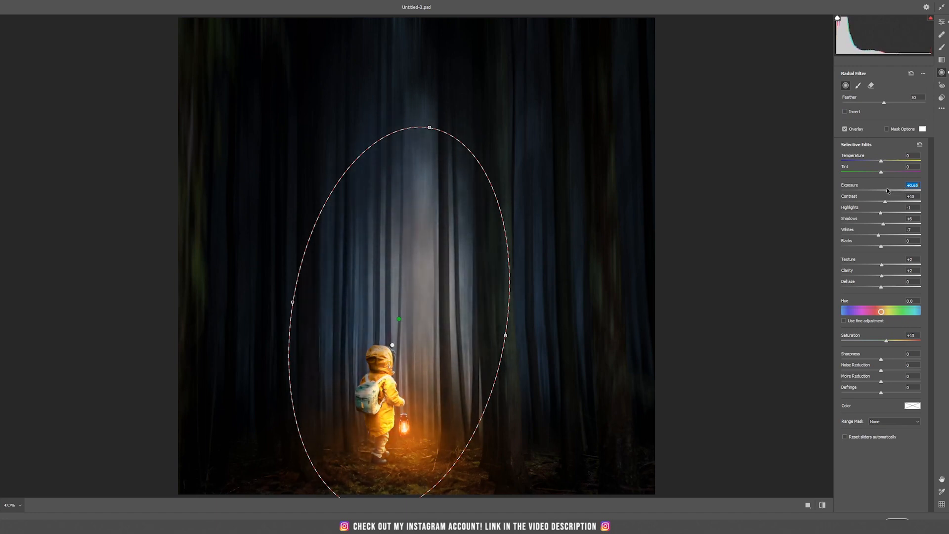
drag(888, 190, 887, 190)
click(897, 520)
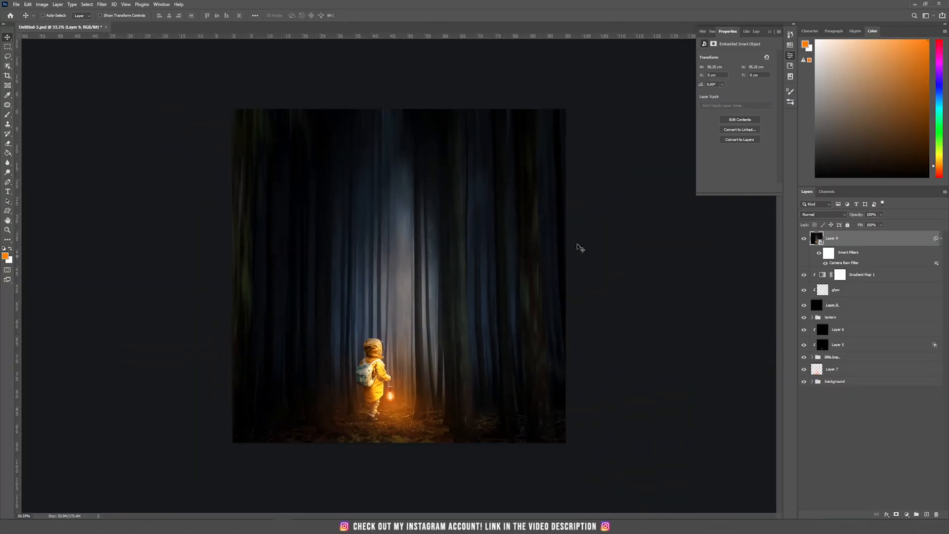
Step: Compare the image with and without the Camera Raw layer, and stamp all visible layers into another new top layer
click(806, 239)
click(806, 238)
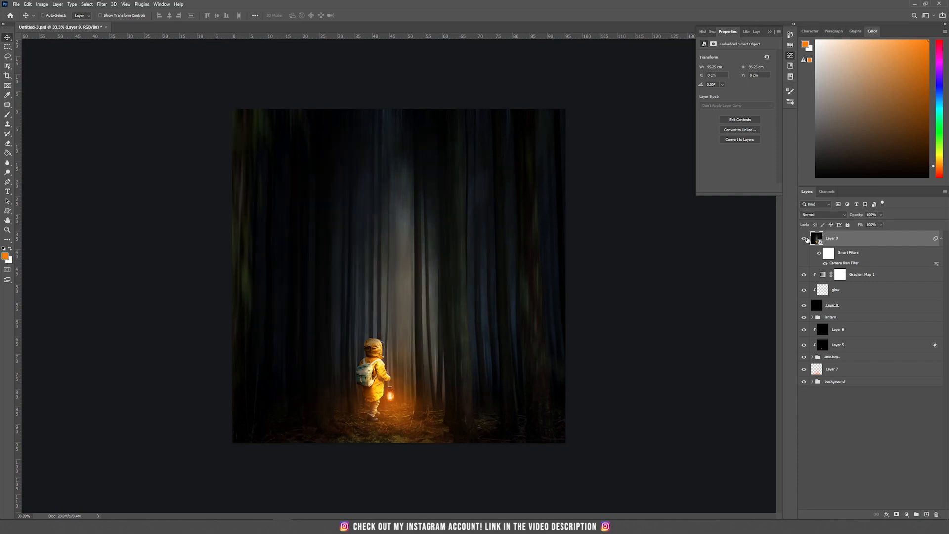
click(805, 238)
click(806, 239)
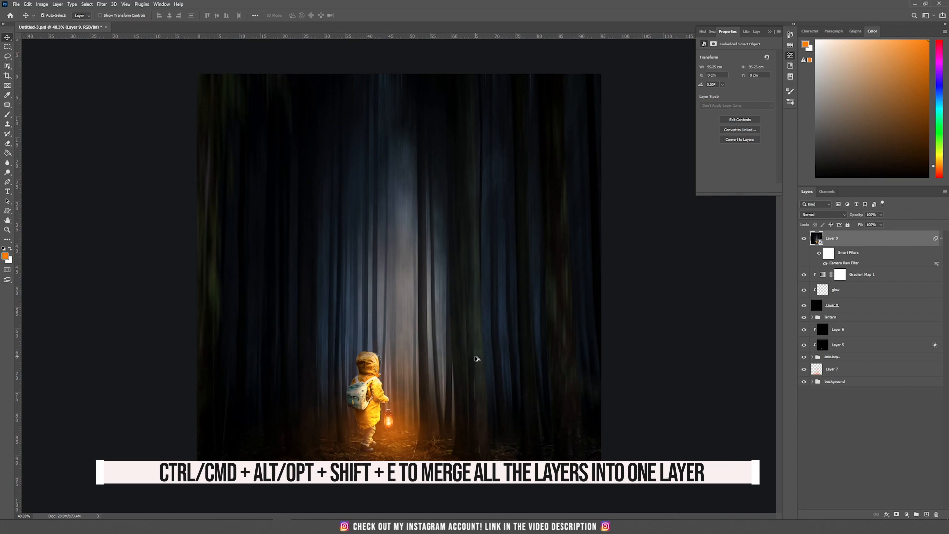
key(ctrl+alt+shift+e)
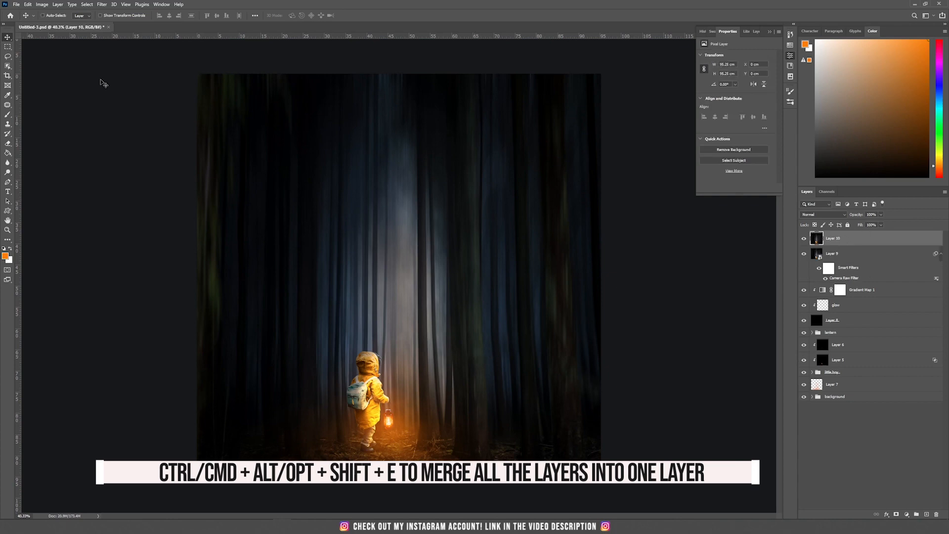
Step: Apply a High Pass filter with a small radius to the stamped top layer, checking the child in its preview
click(104, 5)
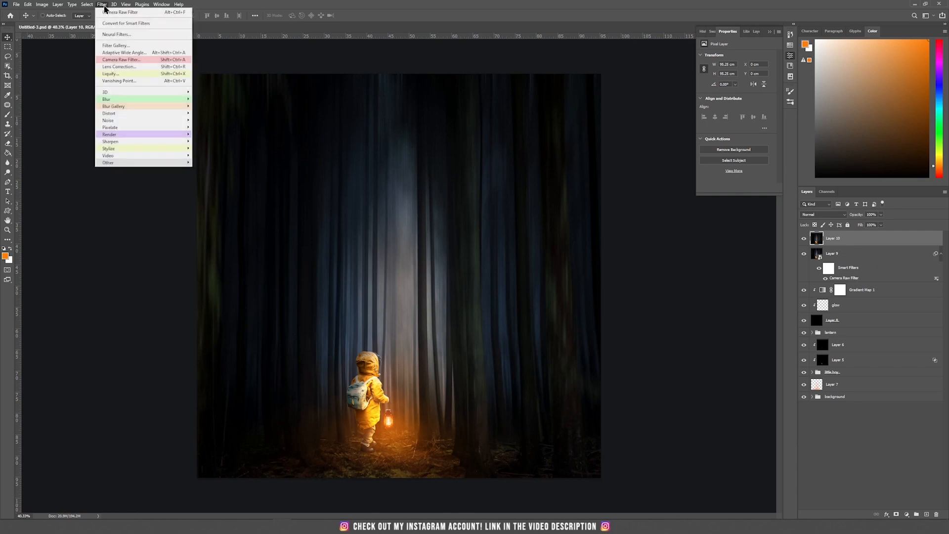
mouse_move(129, 163)
click(206, 170)
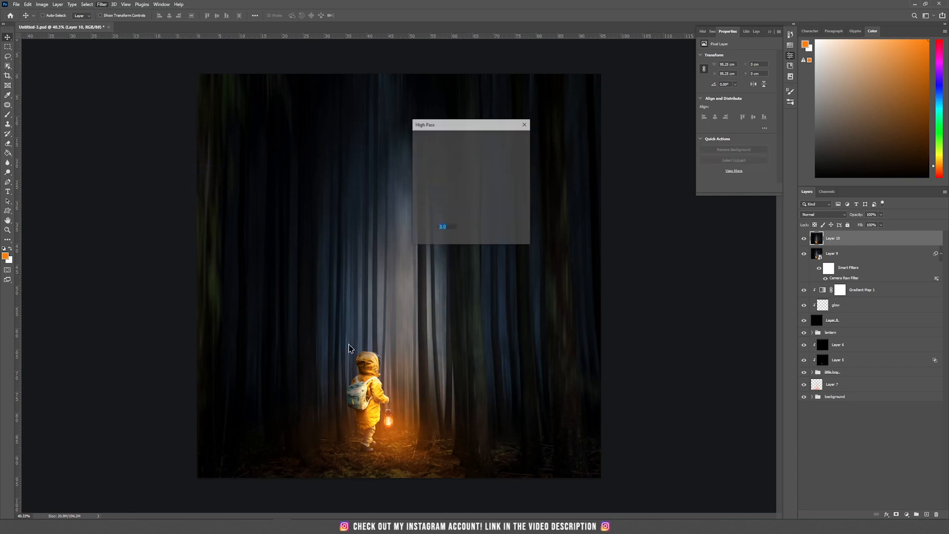
drag(442, 189, 417, 142)
drag(470, 182, 475, 119)
click(434, 216)
click(434, 216)
click(434, 216)
click(434, 216)
click(435, 216)
drag(442, 173, 462, 179)
scroll(459, 173, up, 3)
drag(430, 228, 420, 228)
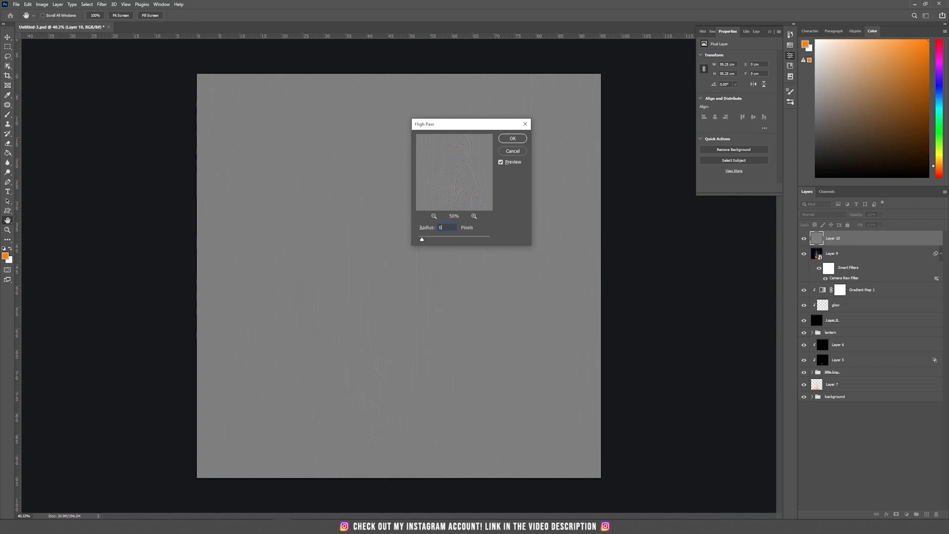
click(513, 139)
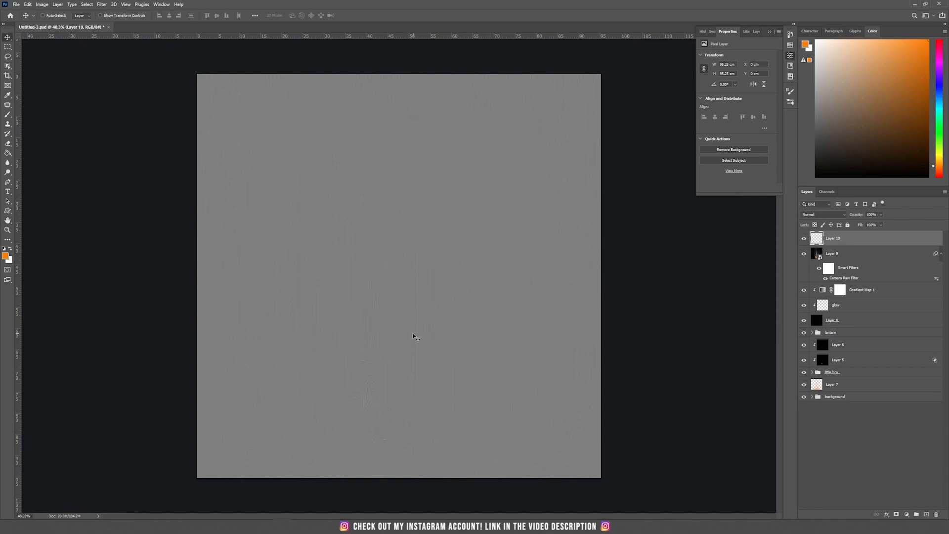
Step: Set the High Pass layer's blend mode to Vivid Light and compare the child's sharpness with and without the layer
click(825, 215)
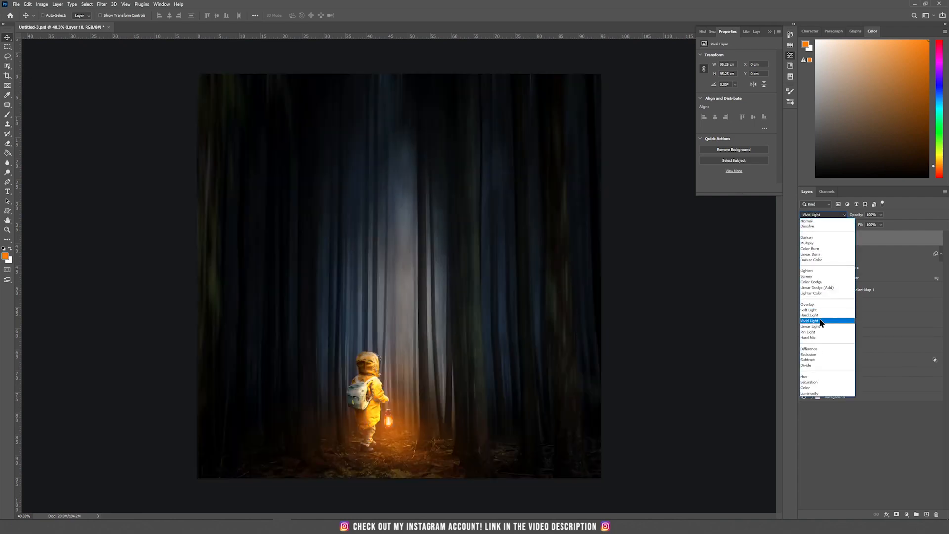
click(822, 322)
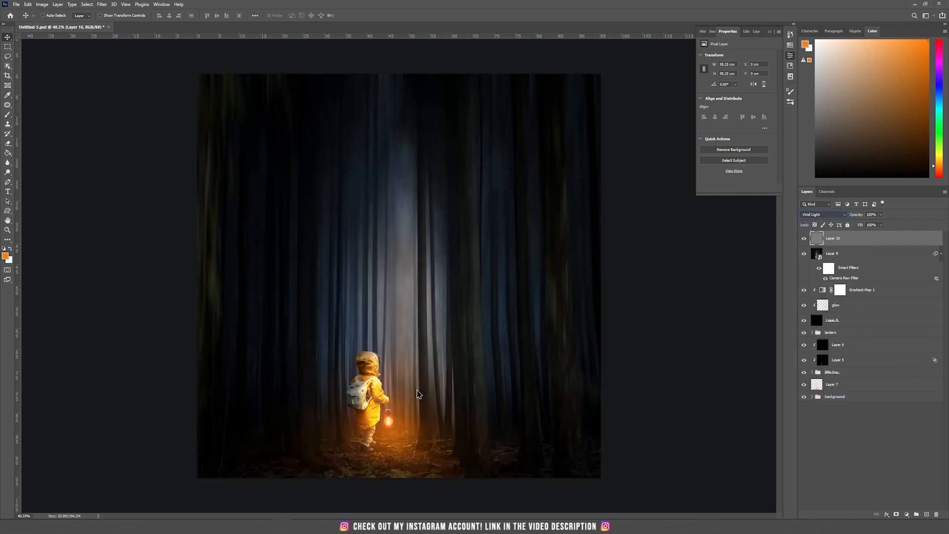
scroll(365, 413, up, 5)
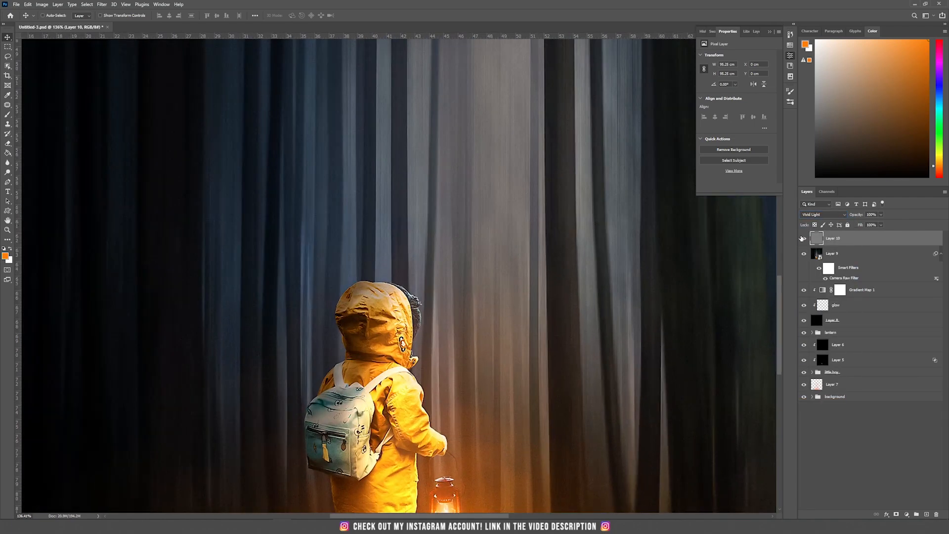
click(804, 238)
click(804, 238)
scroll(408, 316, down, 5)
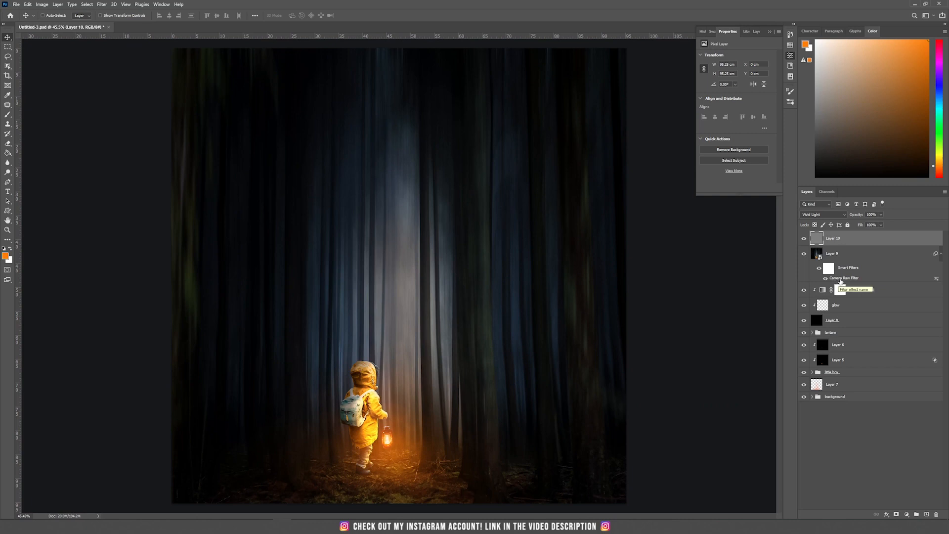
Step: Apply an Oil Paint smart filter to Layer 9 with Stylization 1.3, Cleanliness 0.8 and Scale 2.2, and inspect the child up close
click(849, 257)
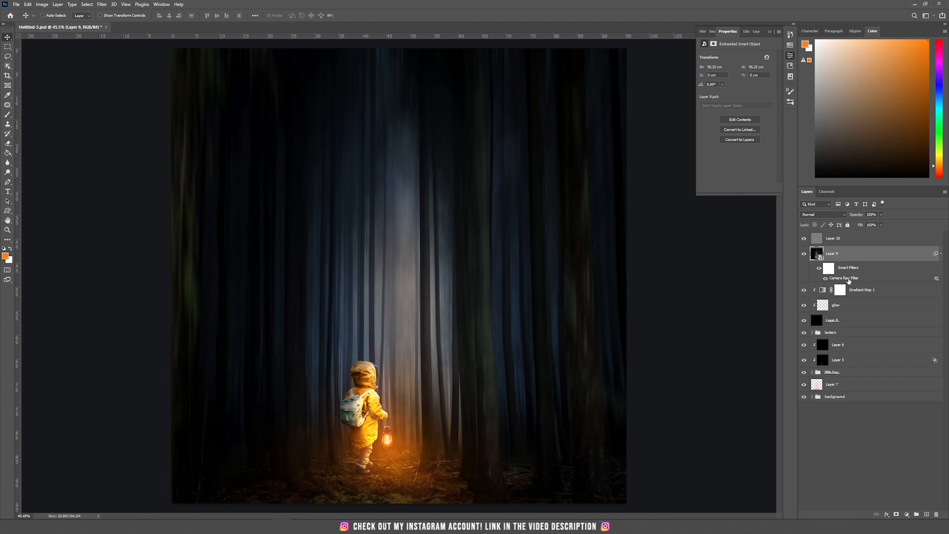
click(101, 4)
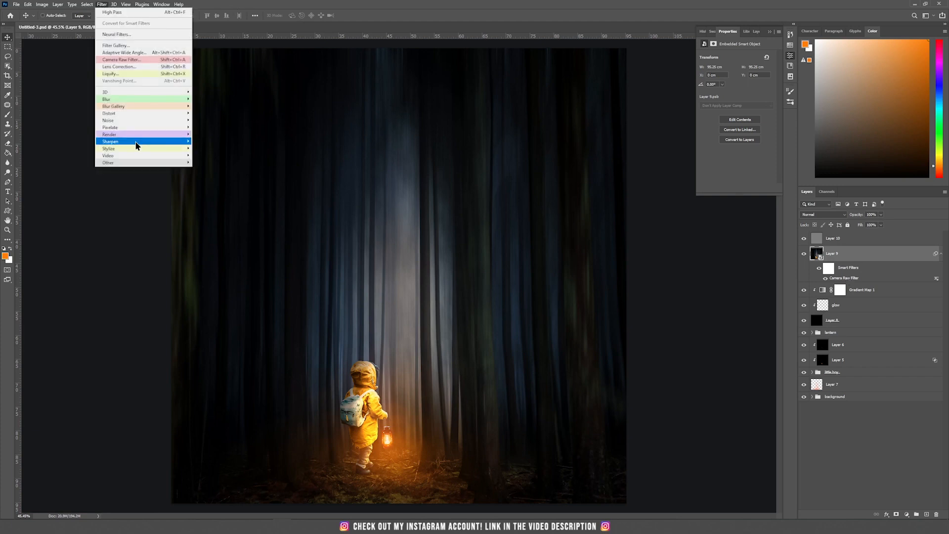
mouse_move(163, 150)
click(210, 177)
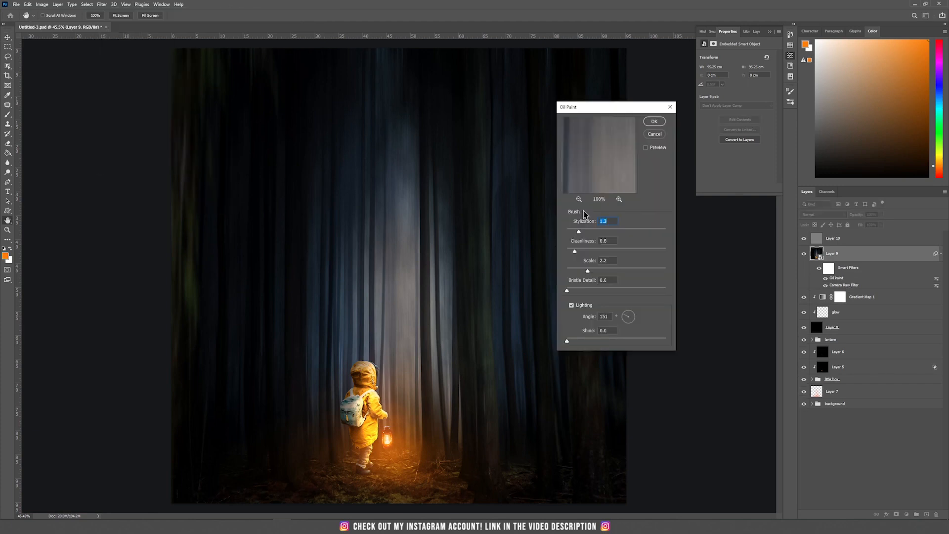
mouse_move(613, 174)
mouse_down()
mouse_move(577, 102)
mouse_move(603, 110)
mouse_move(598, 176)
mouse_move(608, 123)
mouse_move(625, 154)
mouse_move(612, 163)
mouse_move(632, 182)
mouse_move(614, 179)
mouse_move(611, 160)
mouse_up()
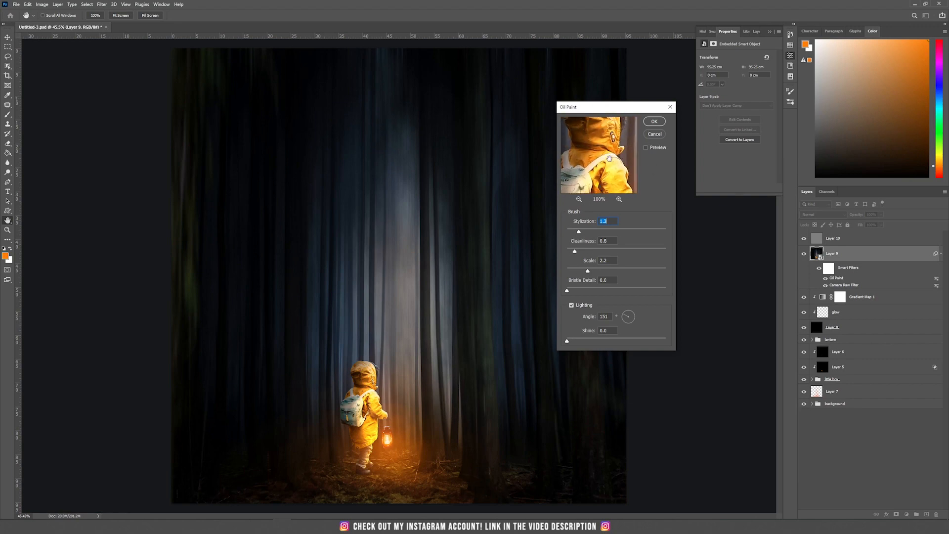
click(619, 198)
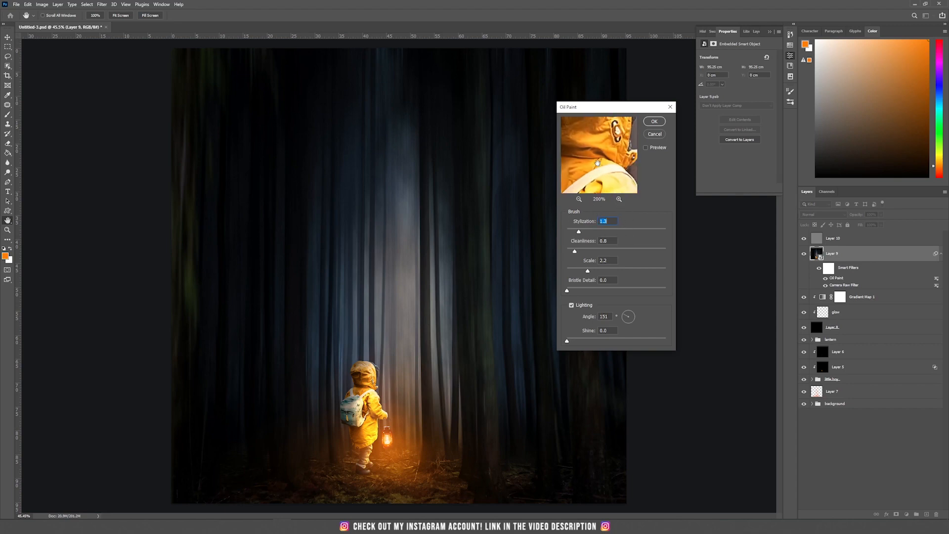
click(649, 134)
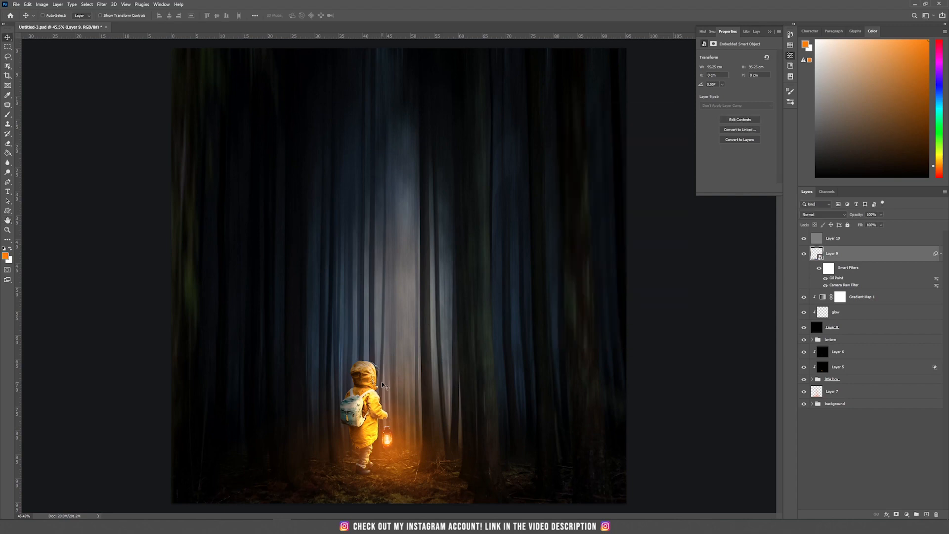
scroll(372, 407, up, 3)
scroll(373, 407, up, 2)
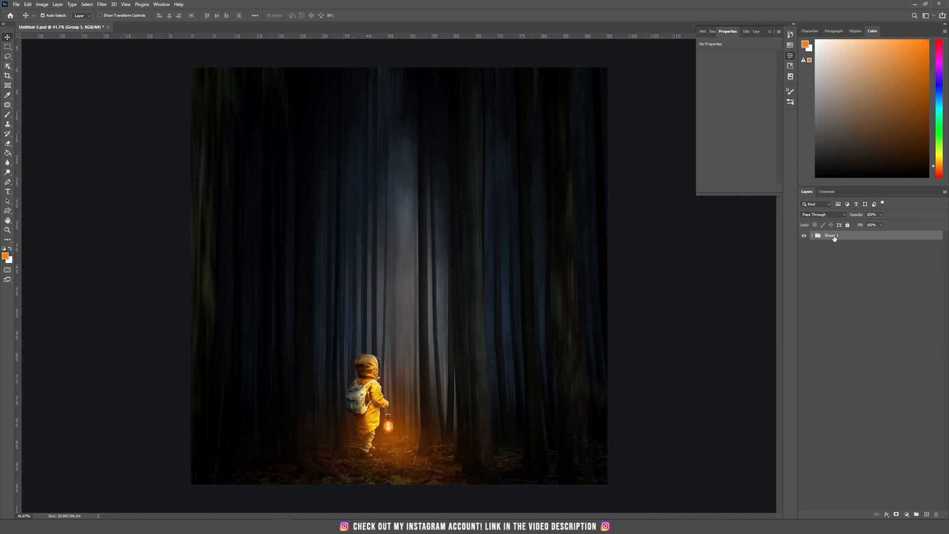
Step: Stamp all visible layers into a new layer above the group and crop the canvas to the 4:5 ratio
key(ctrl+shift+alt+e)
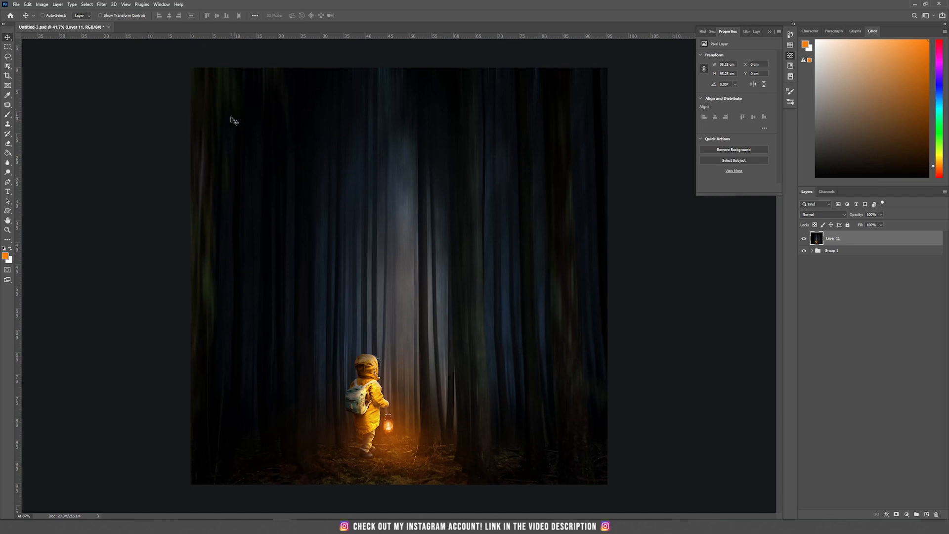
key(c)
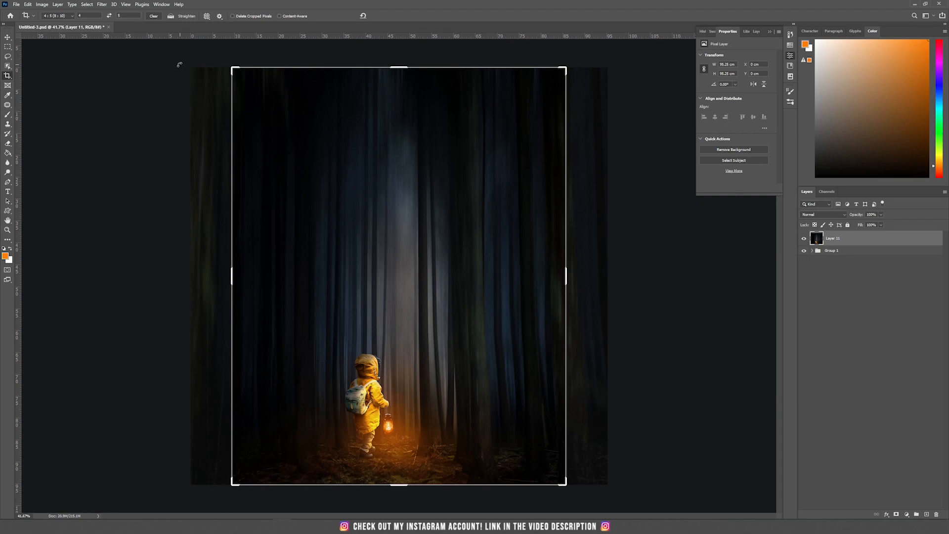
click(59, 16)
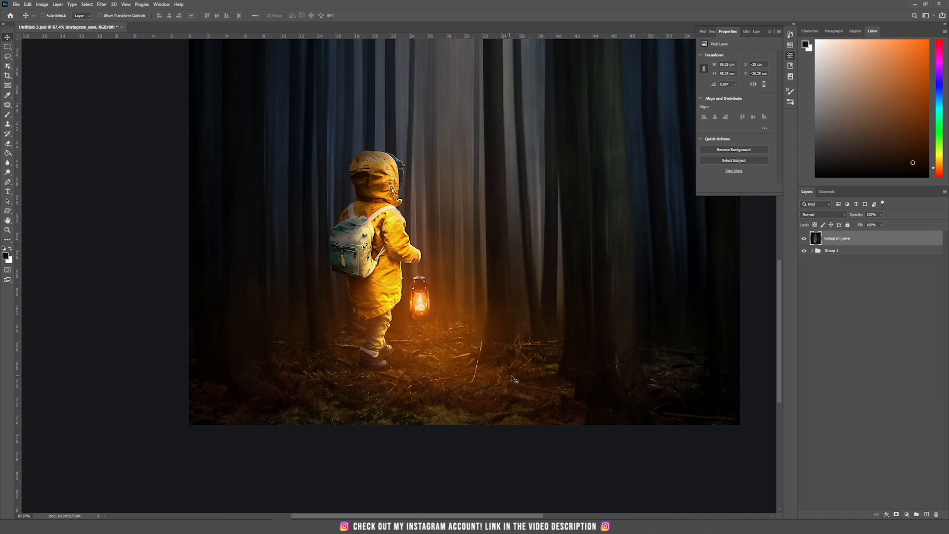
Step: On a new Multiply layer, brush a soft black shadow onto the ground around the child's feet and lower the layer's opacity to about 60%
click(927, 515)
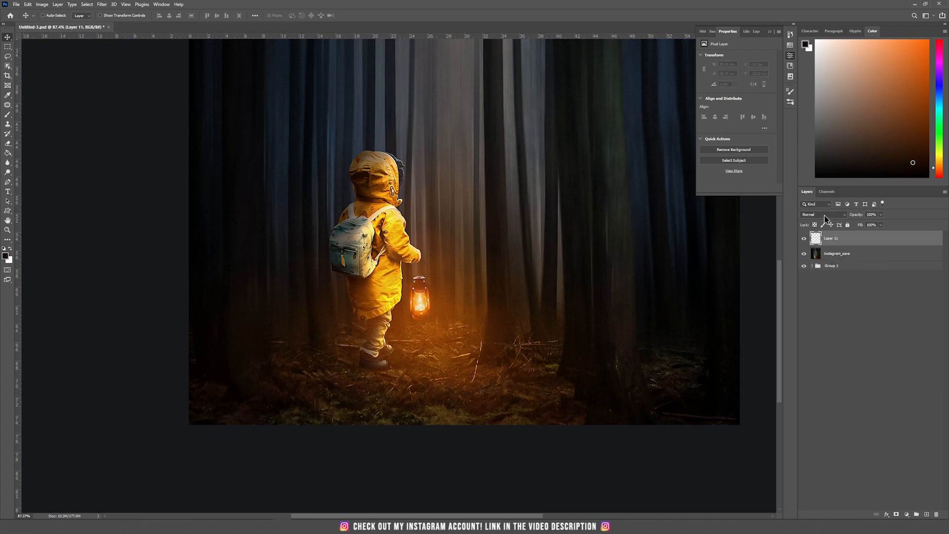
click(823, 215)
click(821, 242)
click(9, 114)
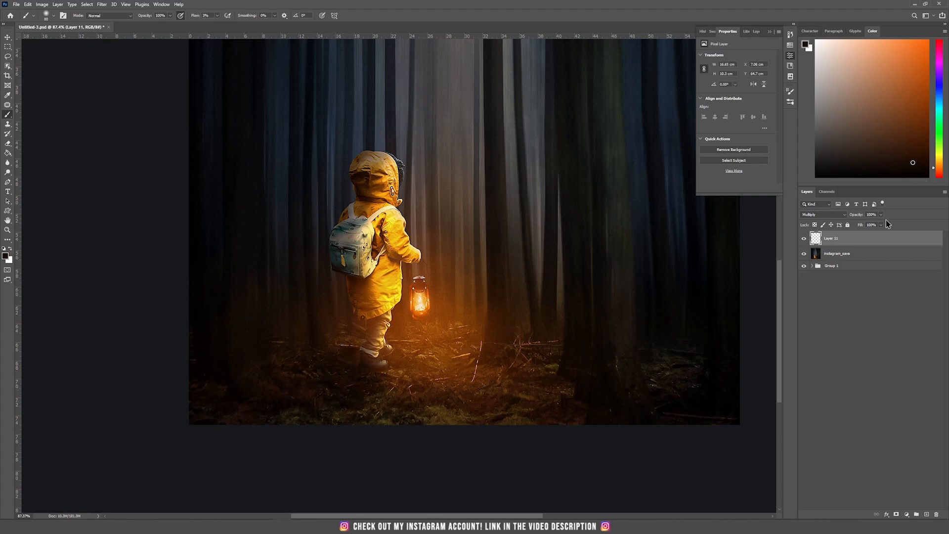
click(881, 215)
drag(884, 222, 871, 226)
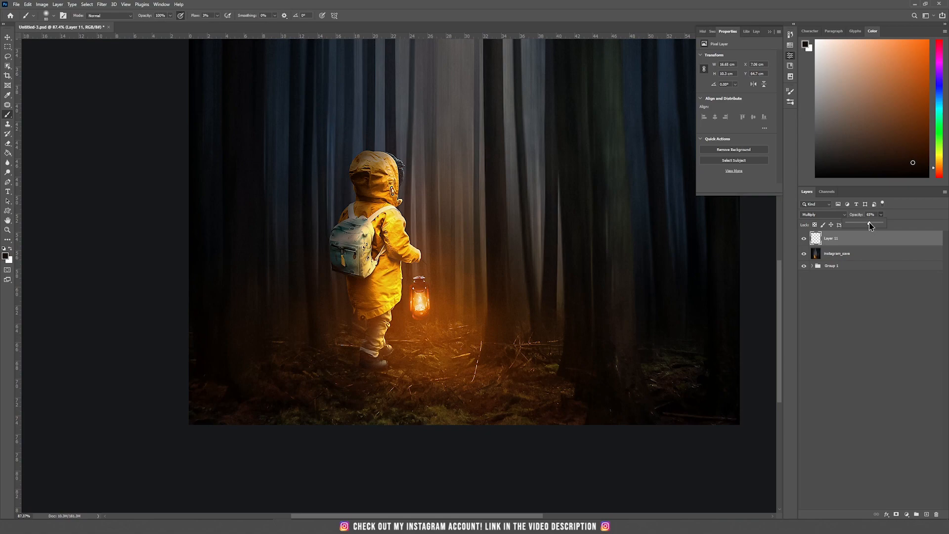